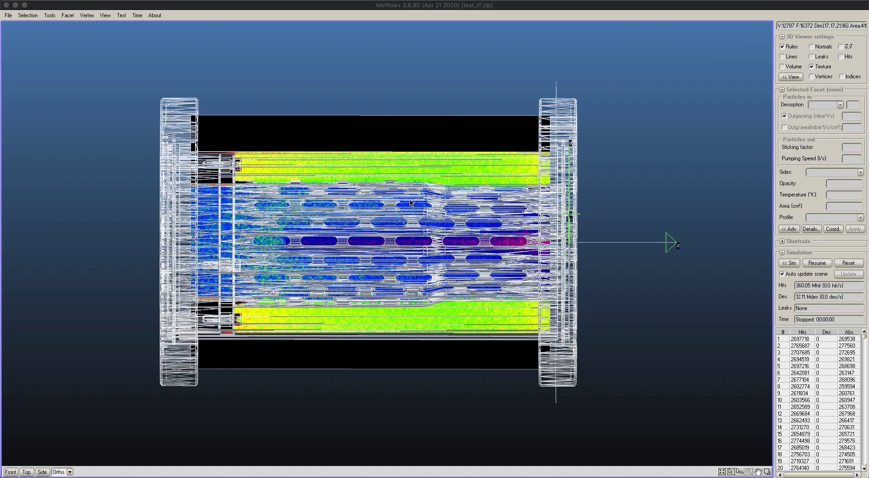
right_drag(410, 202, 440, 184)
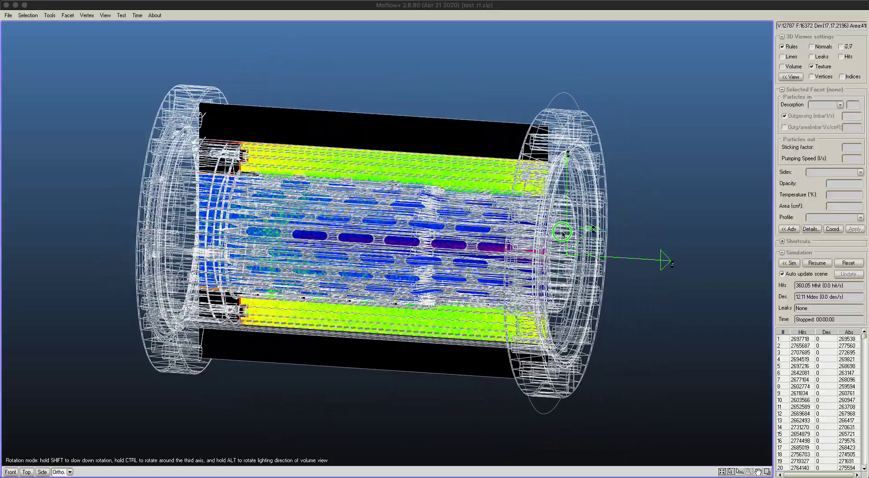
click(7, 17)
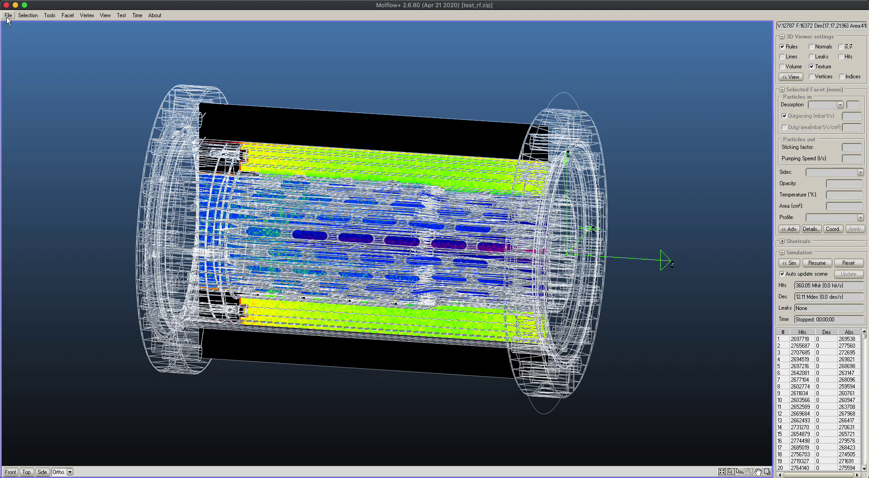
right_drag(342, 195, 356, 165)
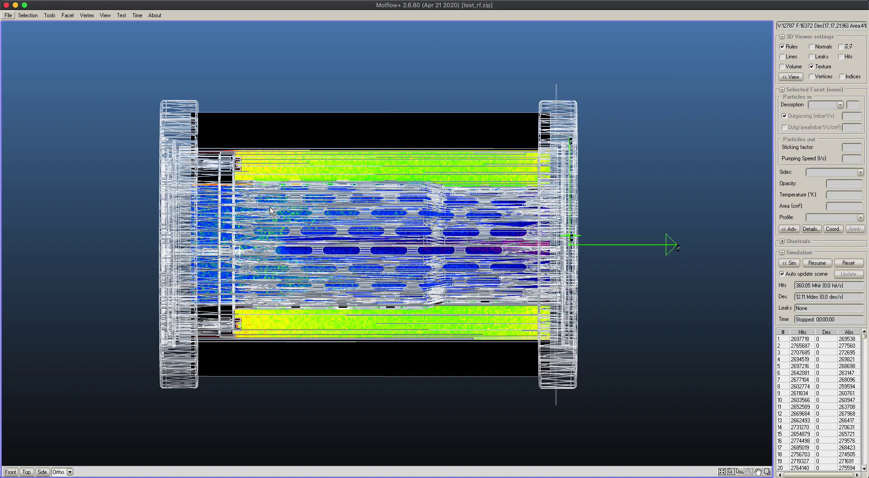
click(7, 15)
click(19, 34)
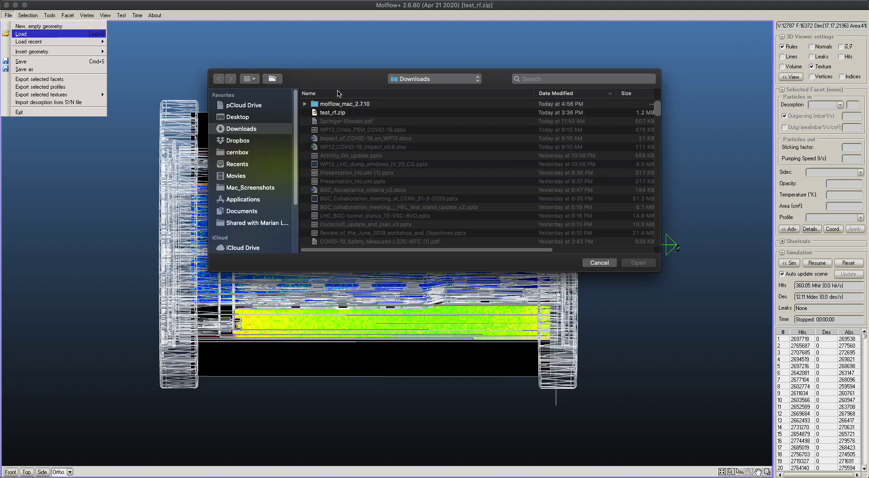
double_click(332, 112)
Step: Load the recently used geometry period_only.zip
click(8, 15)
mouse_move(19, 45)
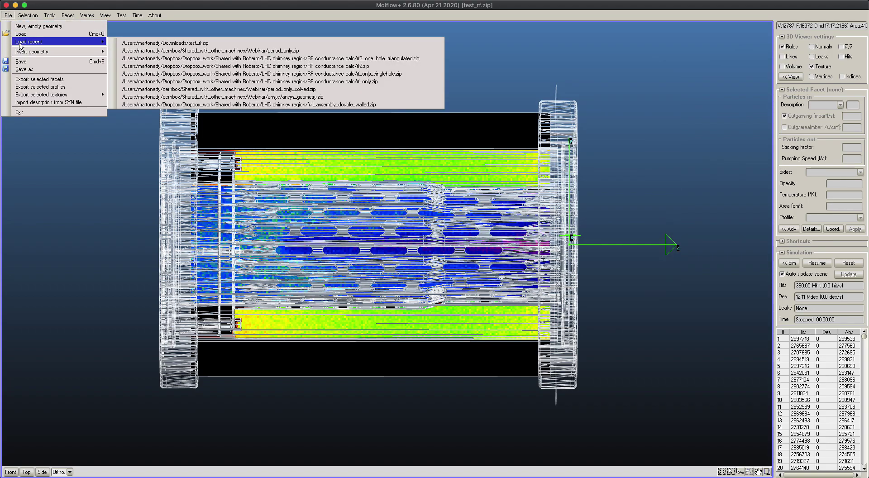
click(230, 51)
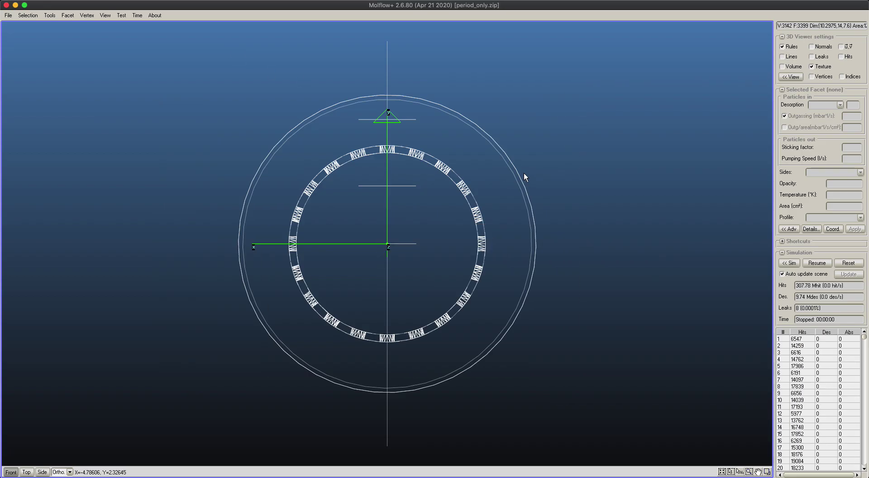
Step: Examine the slotted tube section from several angles, first with its textured cross-section and then with Volume display on
right_drag(555, 177, 406, 182)
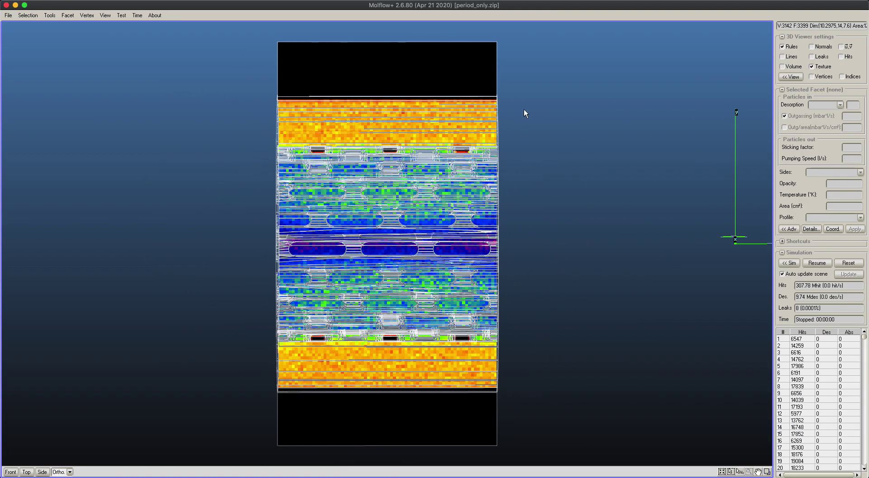
right_drag(336, 174, 456, 187)
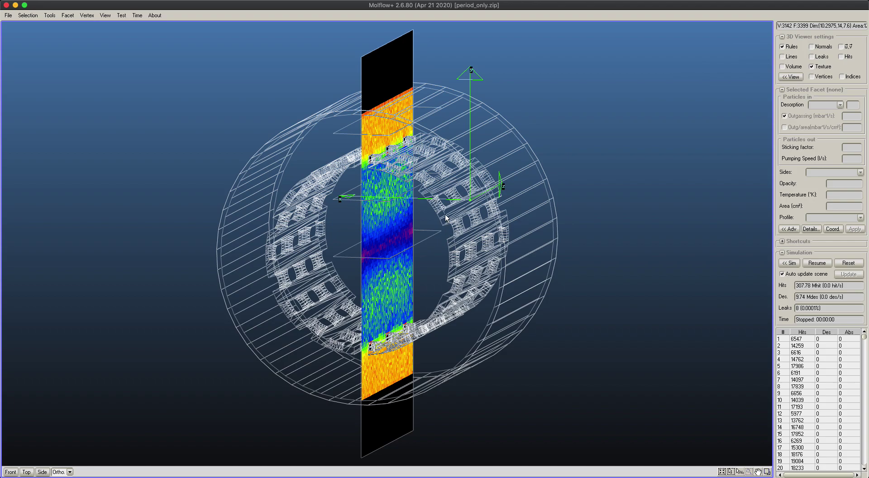
click(794, 67)
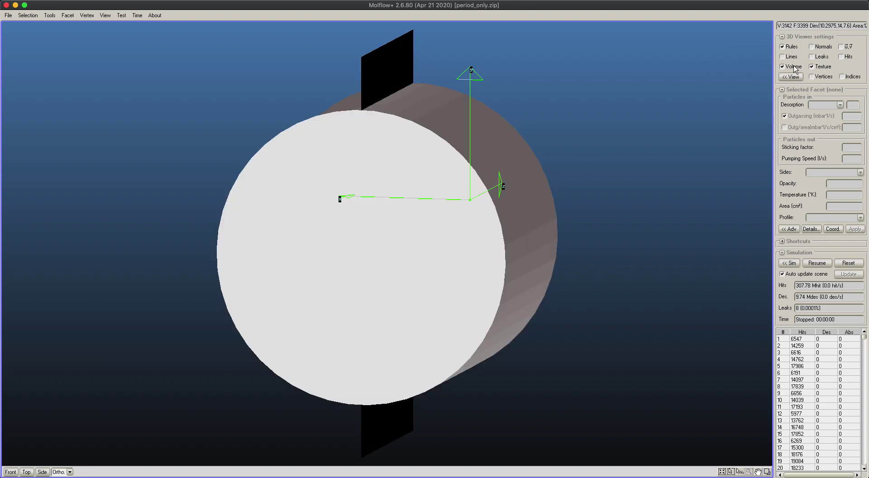
right_drag(760, 110, 356, 126)
right_drag(692, 145, 479, 192)
Step: Hide the texture and volume display to inspect the bare wireframe of the tube section
click(821, 67)
mouse_move(397, 184)
right_down()
mouse_move(382, 294)
mouse_move(348, 264)
mouse_move(443, 256)
mouse_move(574, 328)
mouse_move(561, 278)
right_up()
right_drag(509, 220, 516, 197)
click(798, 69)
right_drag(656, 133, 496, 120)
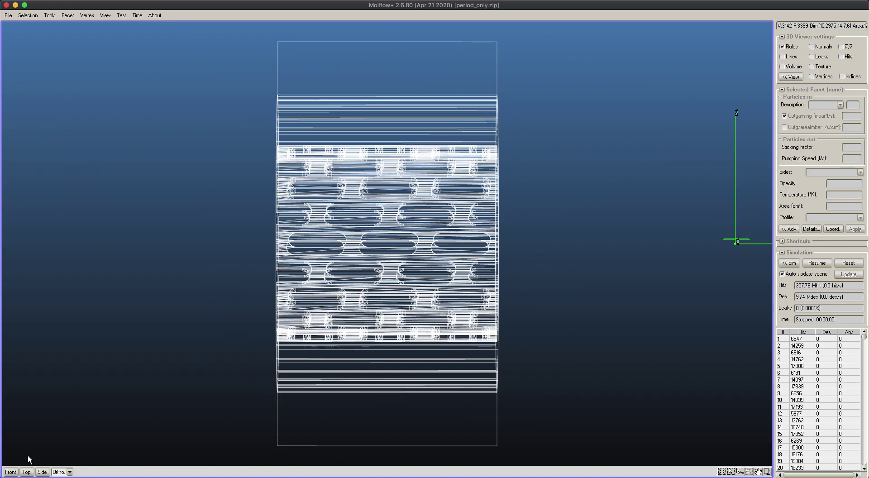
Step: Examine the slotted tube in side view and at an angle, with texture display switched back on
click(42, 472)
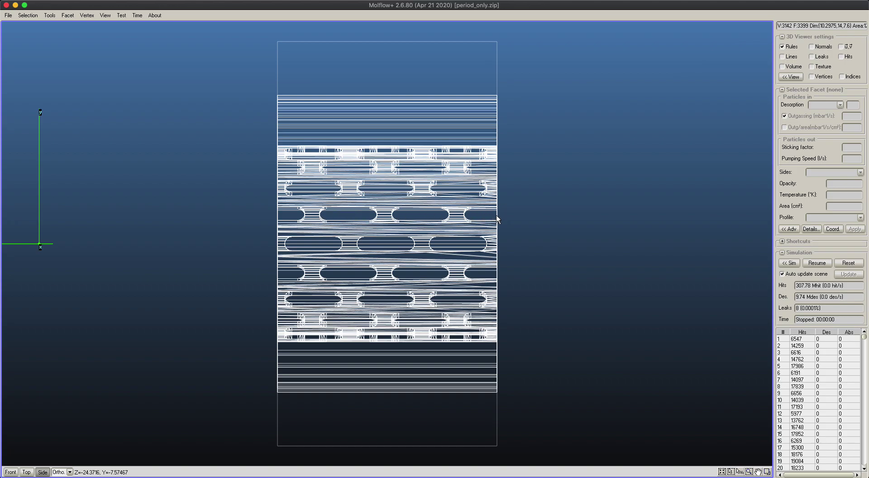
right_drag(506, 176, 612, 209)
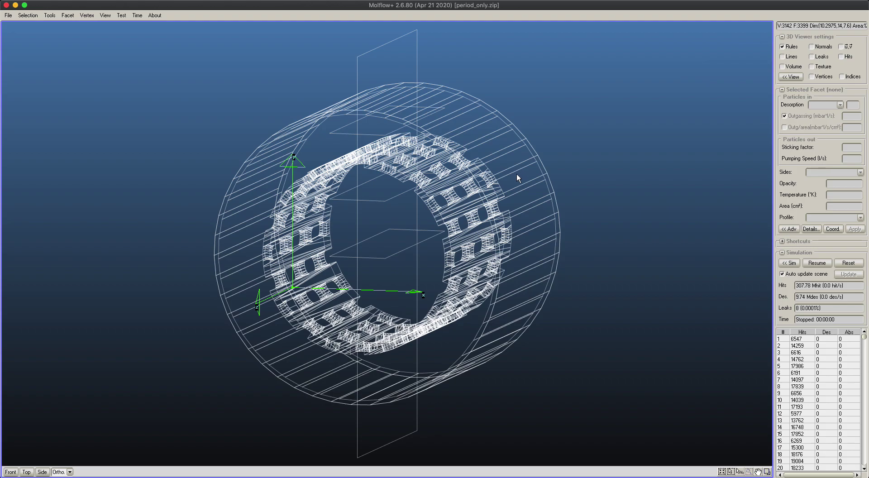
right_drag(537, 170, 484, 175)
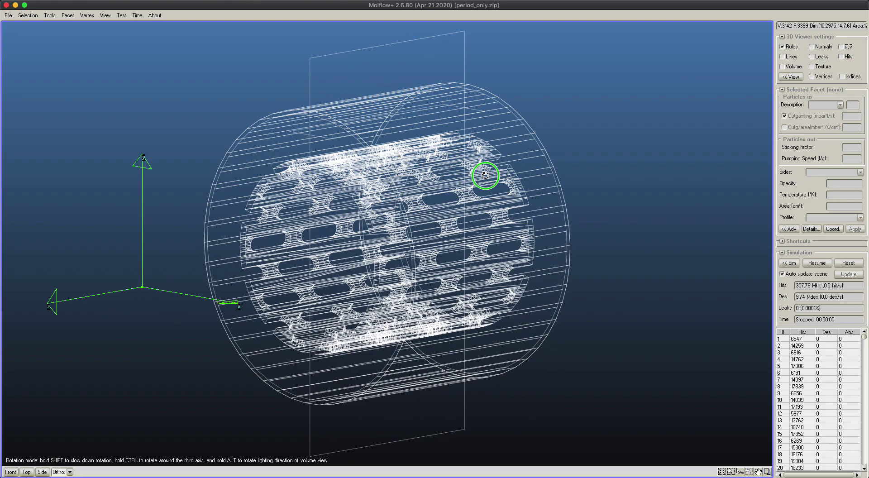
click(818, 66)
right_drag(514, 148, 549, 137)
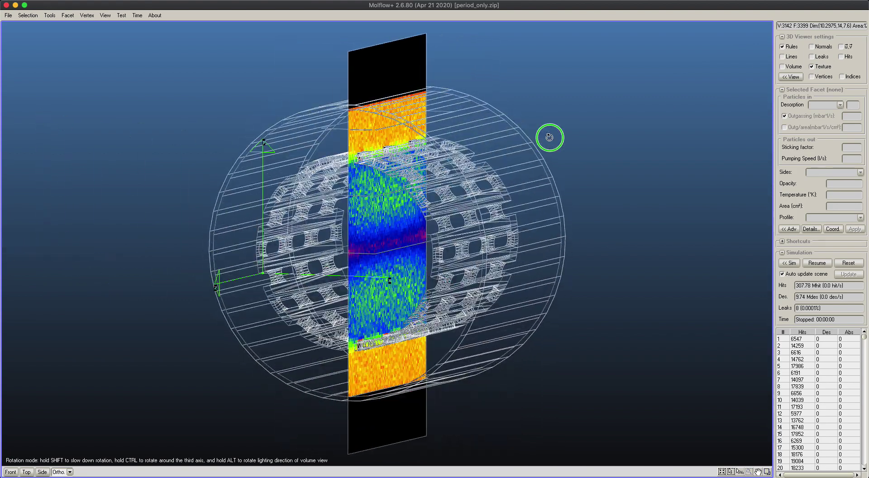
Step: Select the upper and central horizontal facets crossing the textured plane and show their Pressure column in the facet details
click(387, 123)
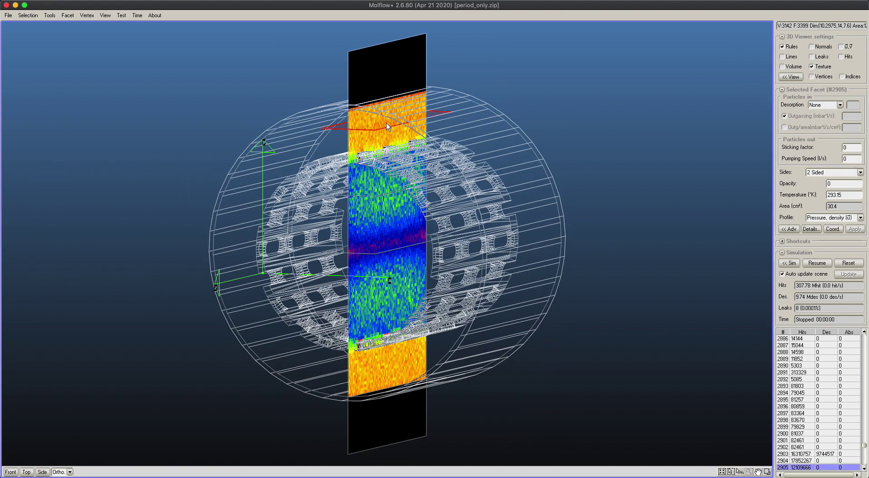
shift+click(377, 254)
right_drag(377, 254, 408, 113)
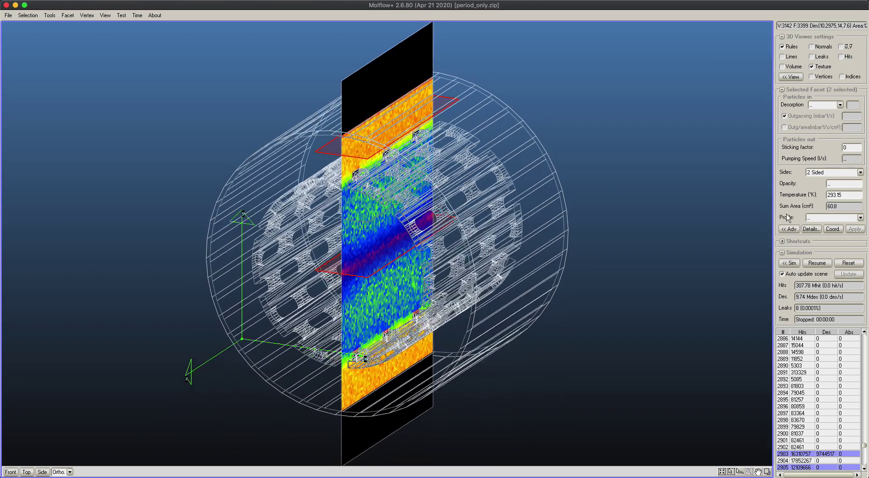
click(810, 229)
drag(458, 159, 660, 66)
right_drag(411, 154, 399, 151)
click(594, 233)
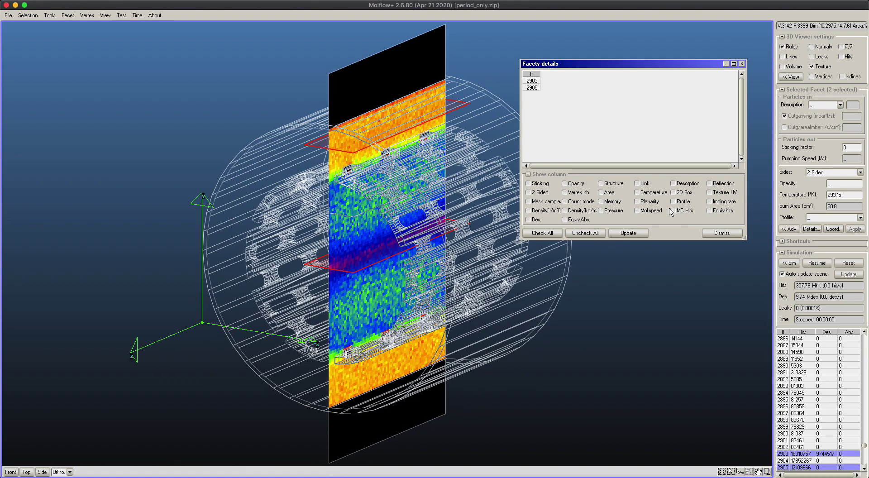
click(602, 210)
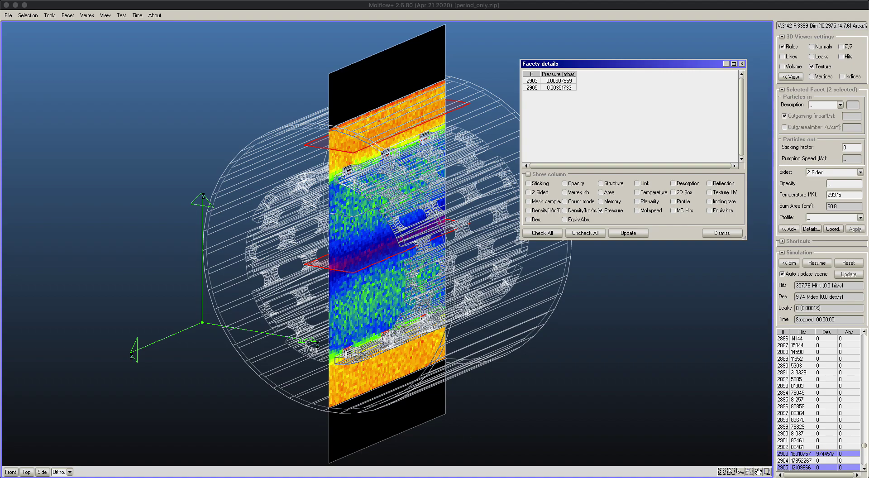
Step: Switch to a text editor and note the two facet pressures, 0.00607 and 0.003517, on separate lines
drag(335, 477, 339, 55)
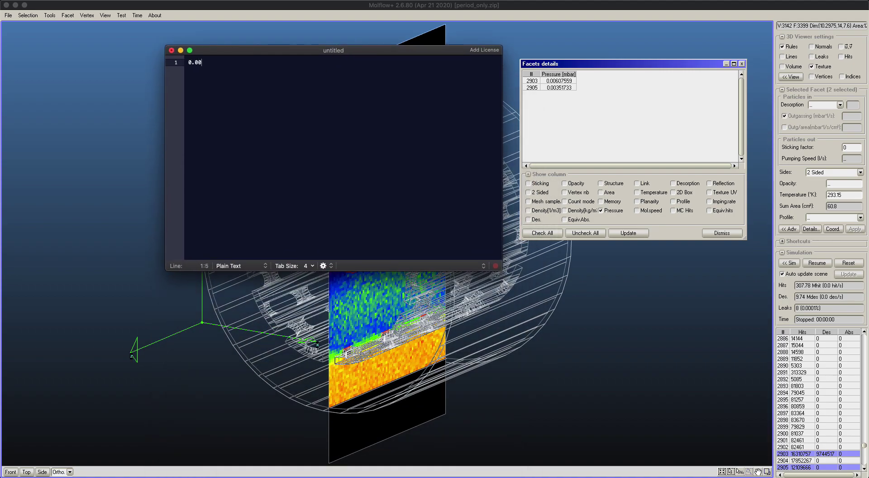
key(Return)
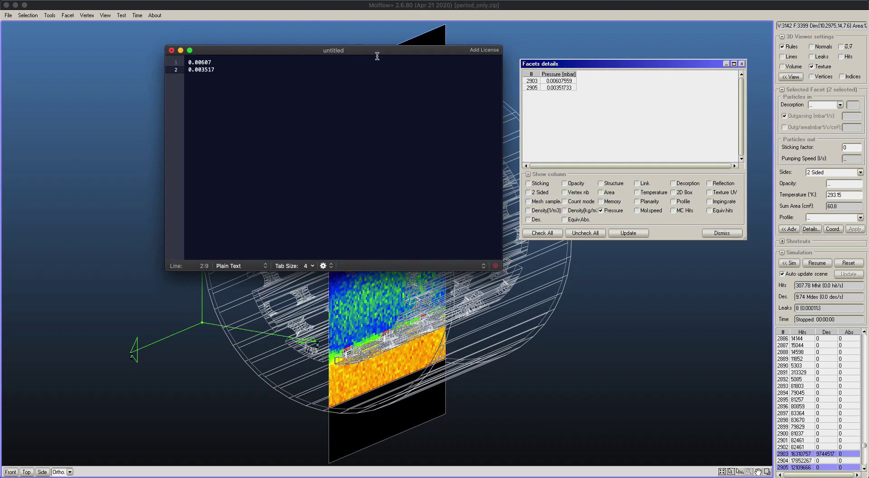
drag(371, 52, 329, 46)
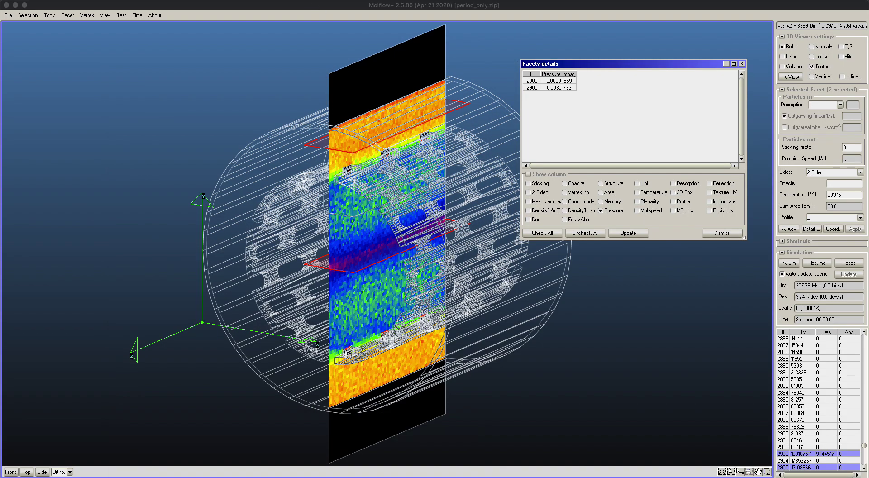
Step: Open the Profile plotter and compare the pressure profiles of facets 2904 and 2905 with the textured model
click(50, 16)
click(61, 52)
drag(418, 159, 140, 54)
right_drag(338, 209, 402, 266)
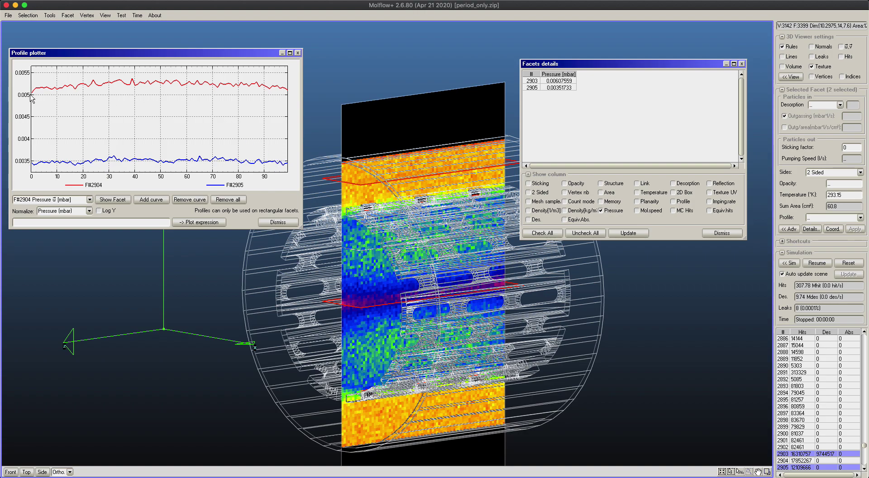
right_drag(352, 259, 405, 248)
right_drag(318, 303, 269, 221)
right_drag(502, 165, 480, 250)
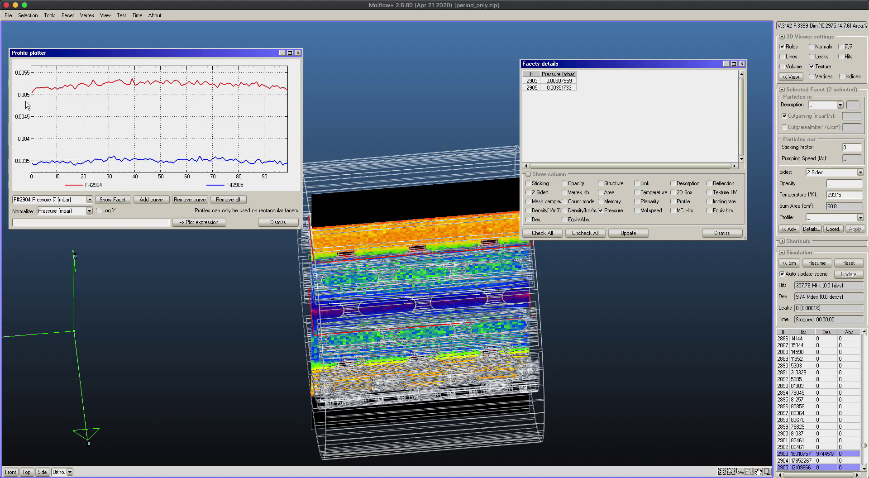
right_drag(366, 247, 373, 195)
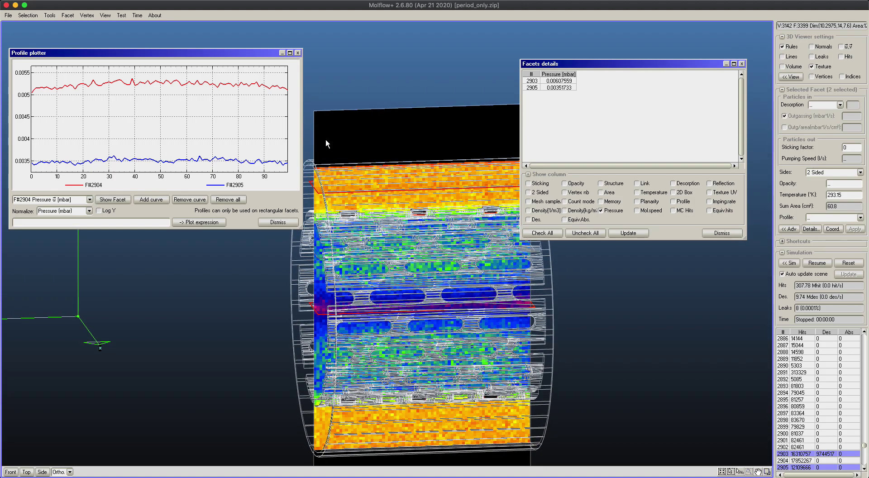
Step: Close the facet details and profile plotter windows and clear the facet selection
click(742, 64)
click(297, 53)
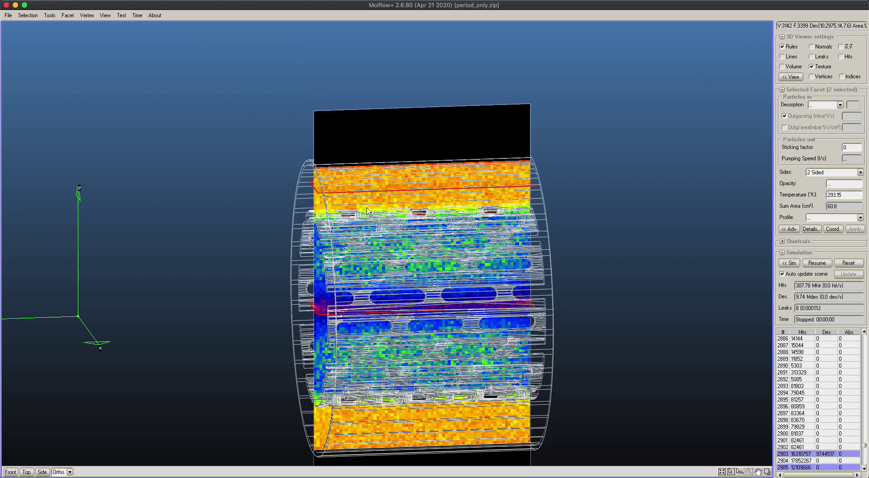
middle_drag(366, 213, 366, 176)
right_drag(365, 176, 433, 179)
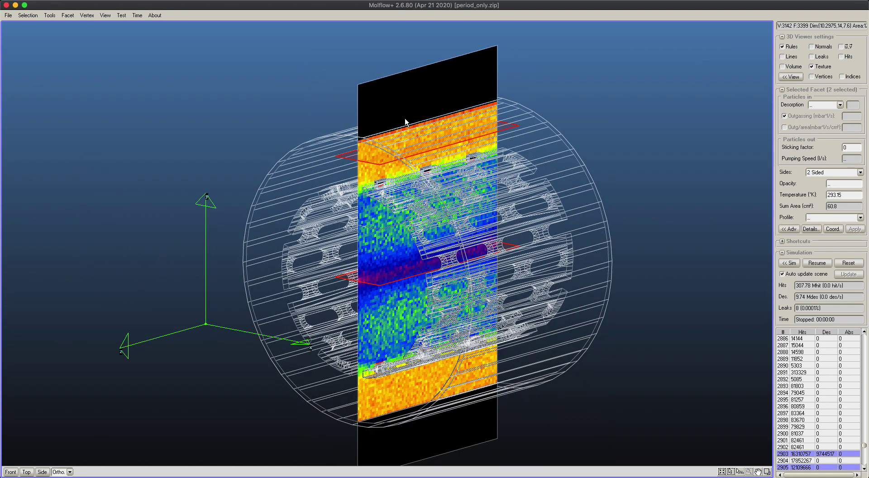
click(585, 121)
Step: Start creating a new facet shape as Circle / Ellipse with 36 steps in arc
right_drag(585, 120, 368, 162)
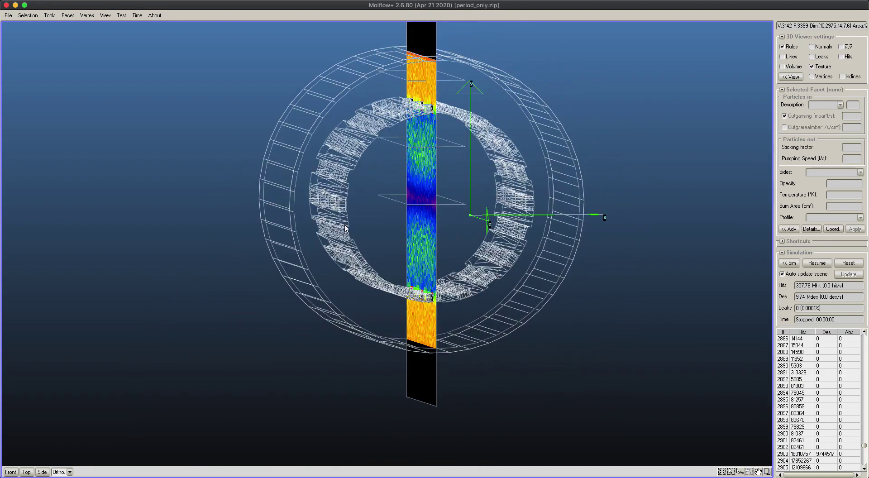
right_drag(563, 141, 463, 146)
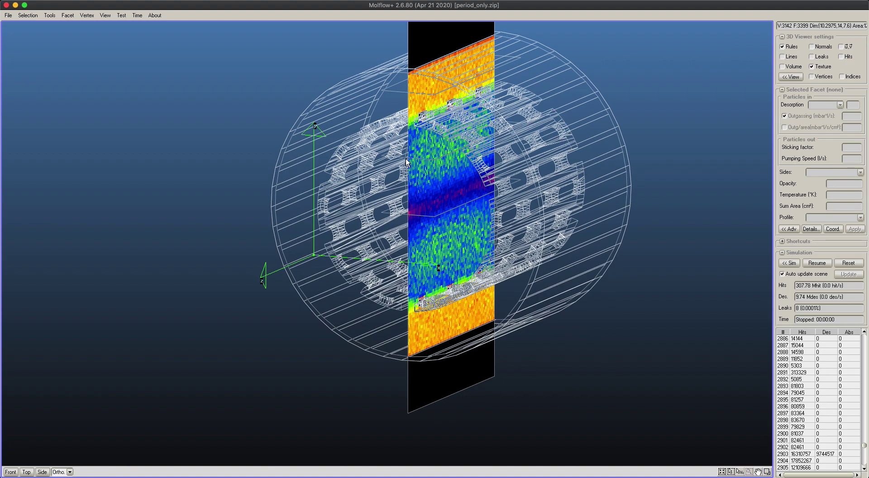
right_drag(333, 120, 293, 128)
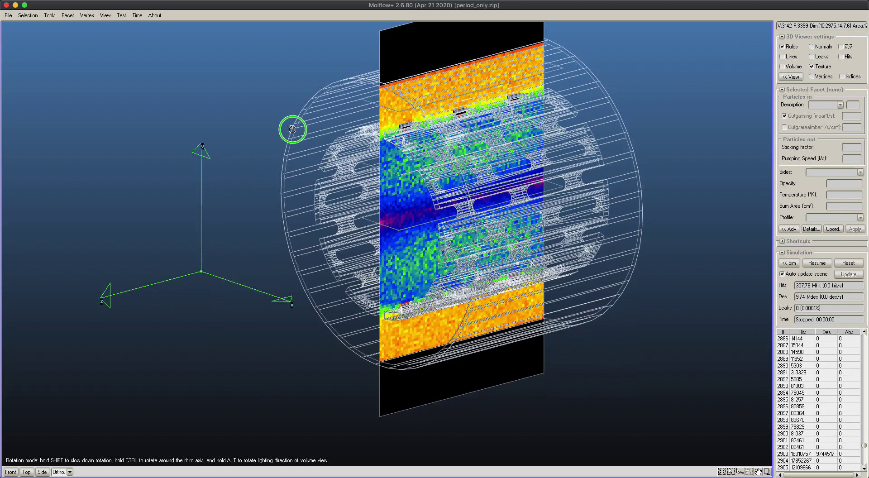
click(68, 15)
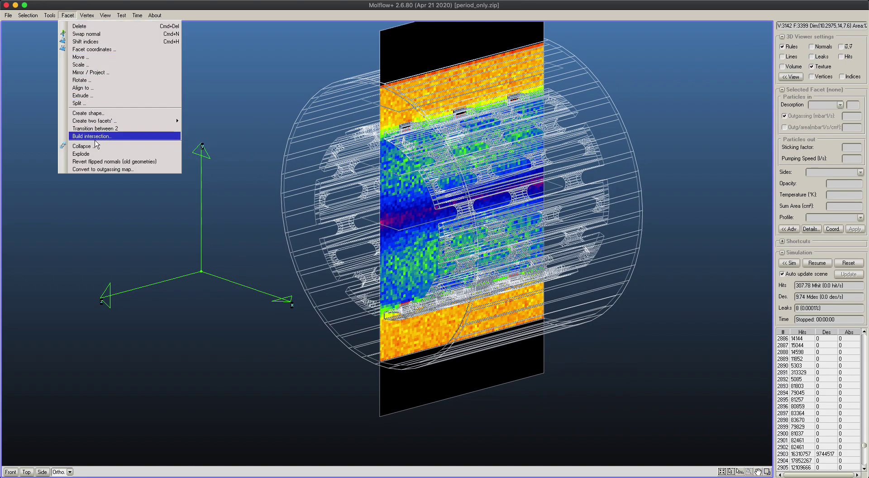
click(115, 113)
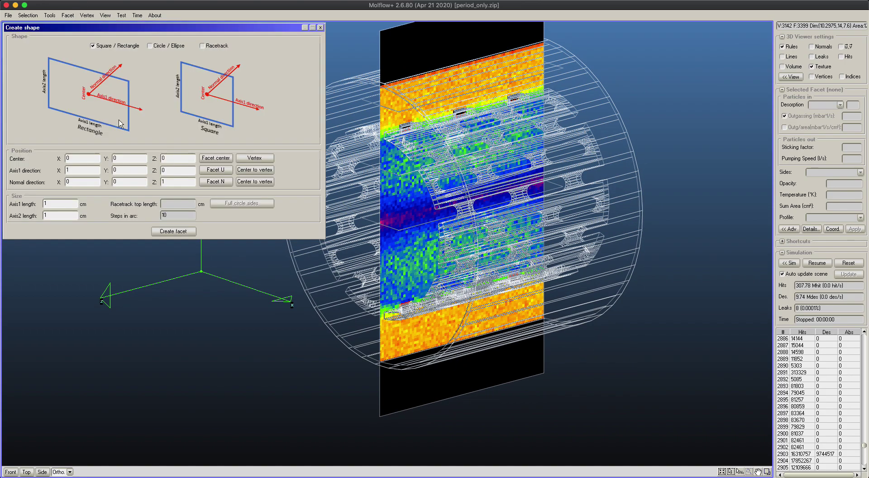
click(150, 47)
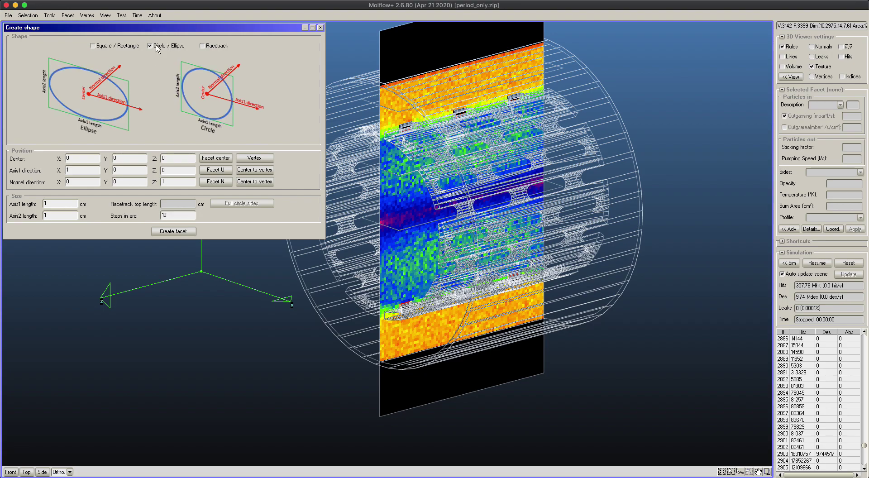
double_click(178, 213)
Step: Select the outer cylinder's circular end facet 3399 in the 3D view
middle_drag(454, 252, 563, 269)
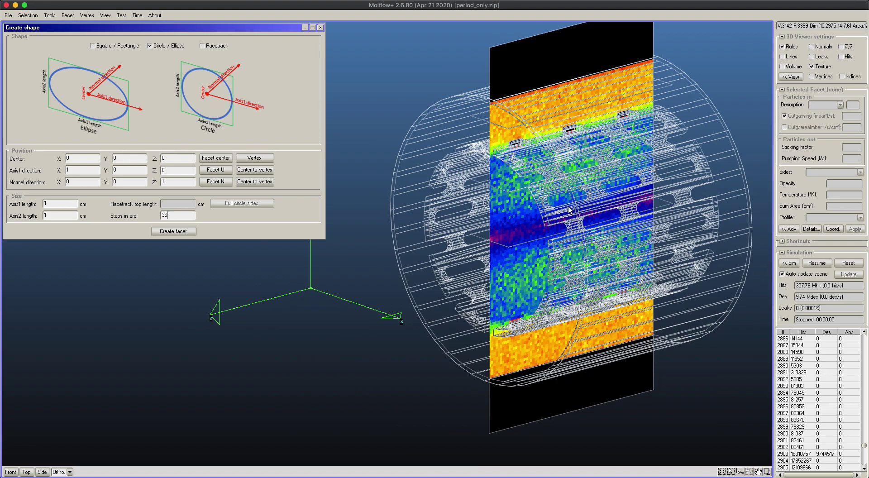
right_drag(500, 115, 453, 123)
click(424, 129)
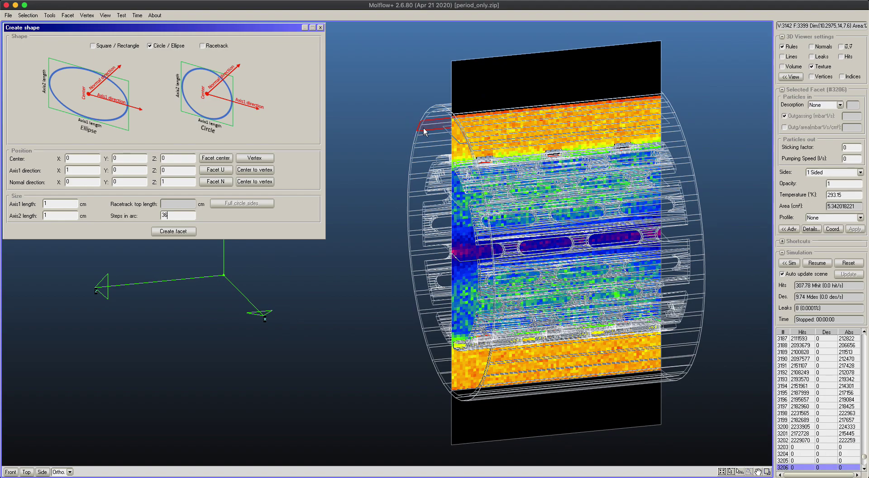
click(424, 130)
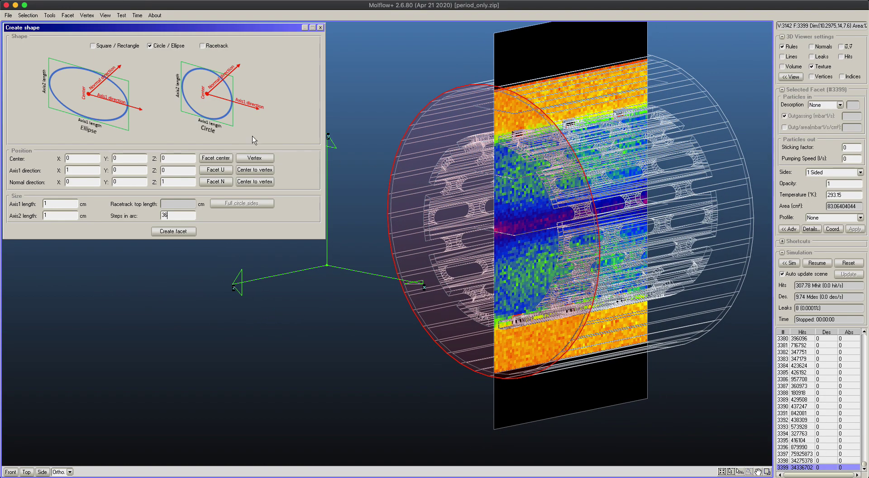
Step: Center the circle on the selected end facet, correct the center's Y coordinate to 0, and create the facet
click(221, 160)
drag(113, 158, 144, 158)
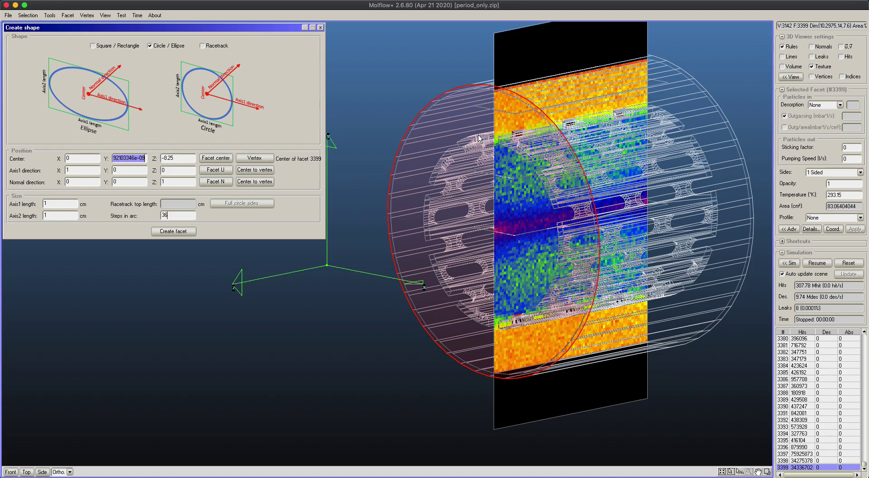
right_drag(478, 135, 481, 130)
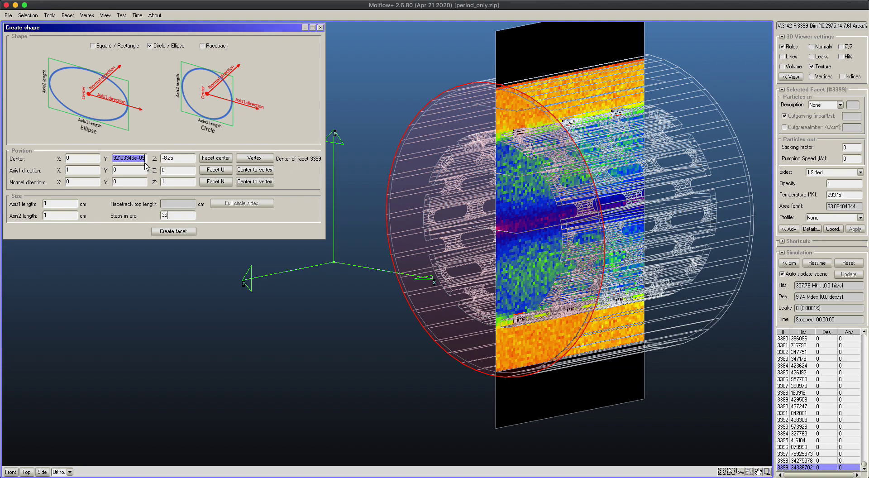
text(0)
click(177, 232)
right_drag(402, 169, 564, 197)
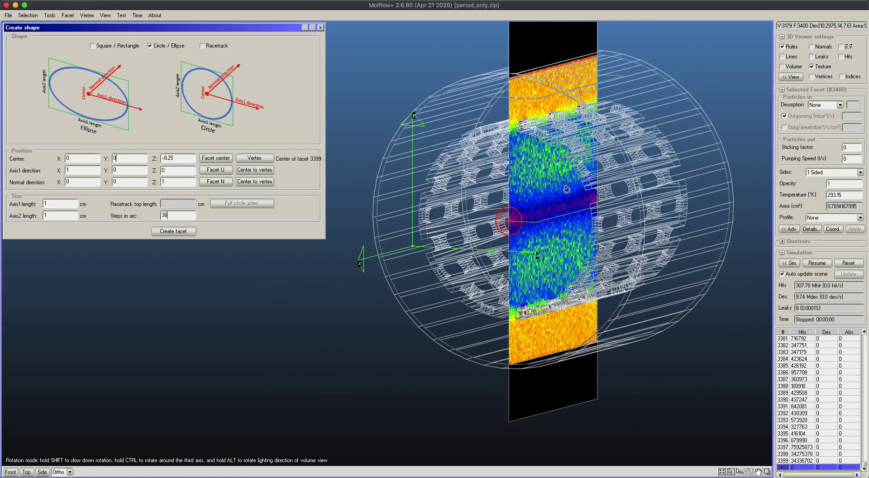
Step: Open the Scale tool for the new circle and set a uniform scale factor of 1.1
click(67, 16)
click(79, 71)
drag(398, 201, 50, 251)
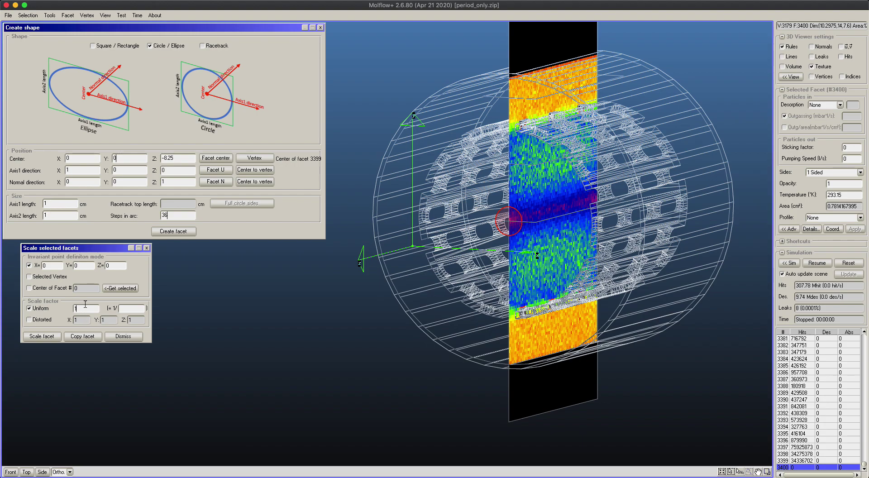
text(.1)
Step: Try to enlarge the circle by repeatedly applying the 1.1 scale factor about the origin
click(47, 336)
click(420, 262)
click(57, 338)
click(56, 338)
click(55, 338)
click(54, 339)
click(53, 338)
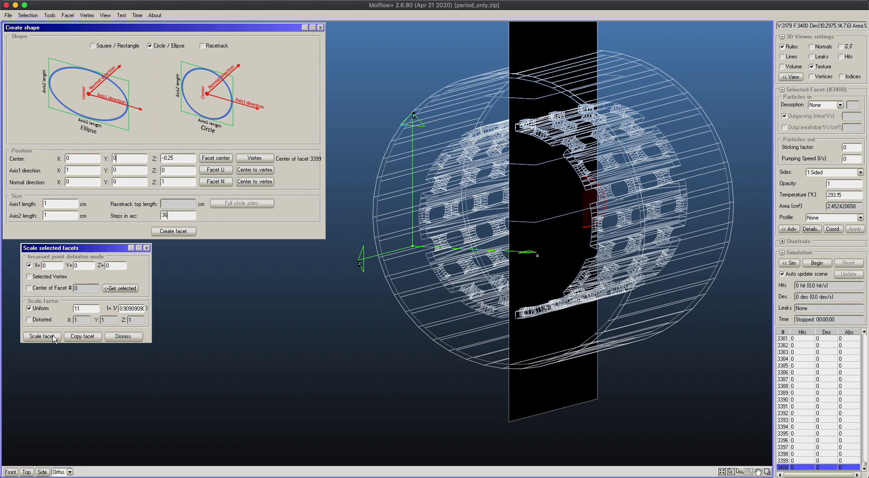
Step: Delete the displaced circle and create it again with the same shape settings
double_click(147, 309)
click(68, 16)
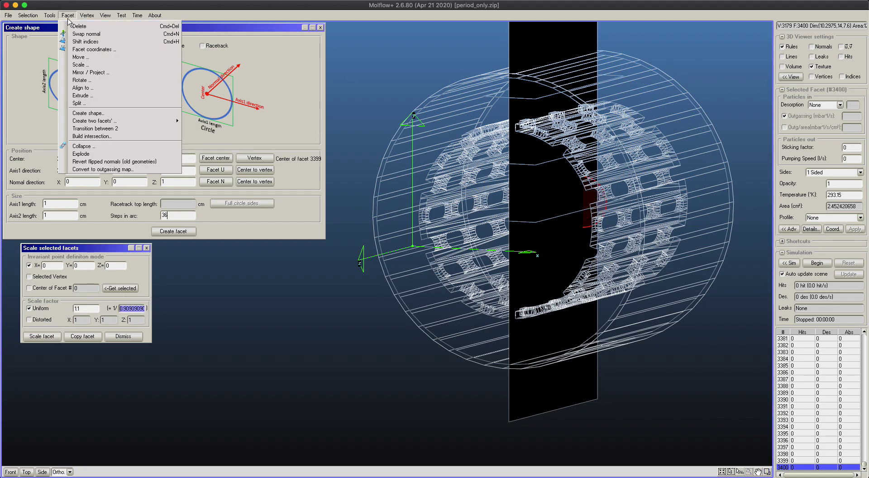
click(71, 25)
click(421, 264)
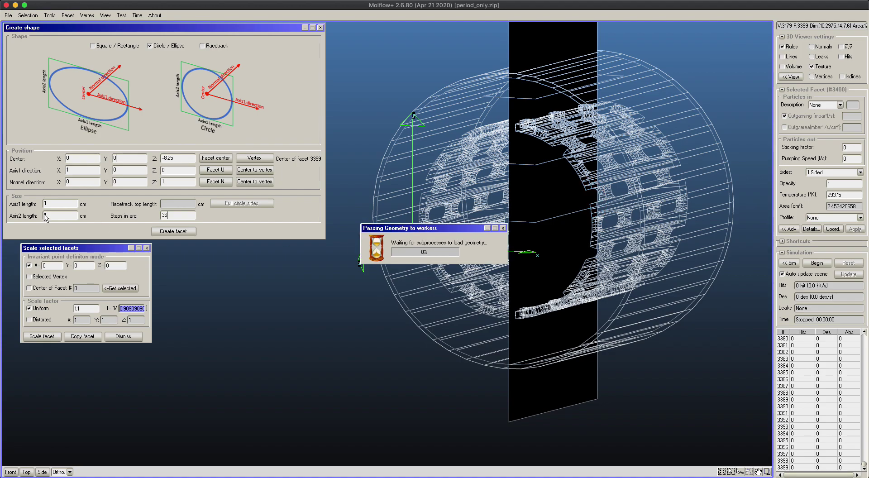
click(172, 231)
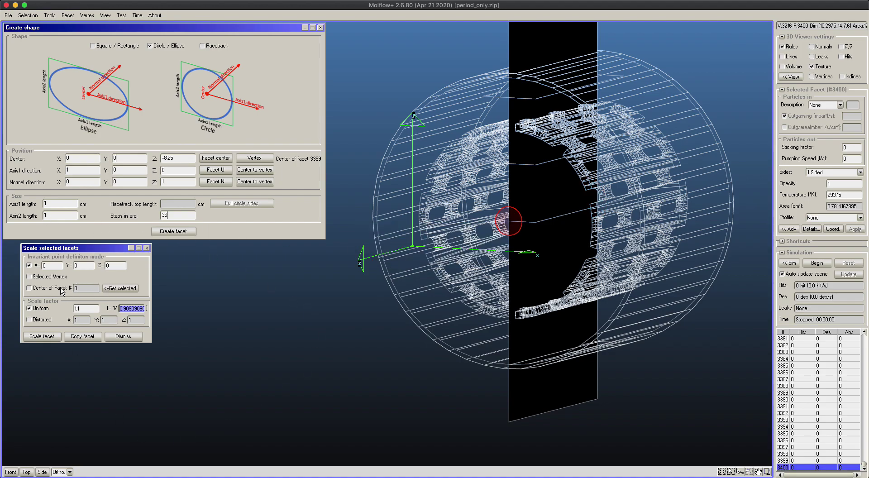
Step: Use the center of facet 3400 as the invariant point and scale the circle repeatedly by 1.1 until its edge lies within the slotted tube's wall
click(118, 289)
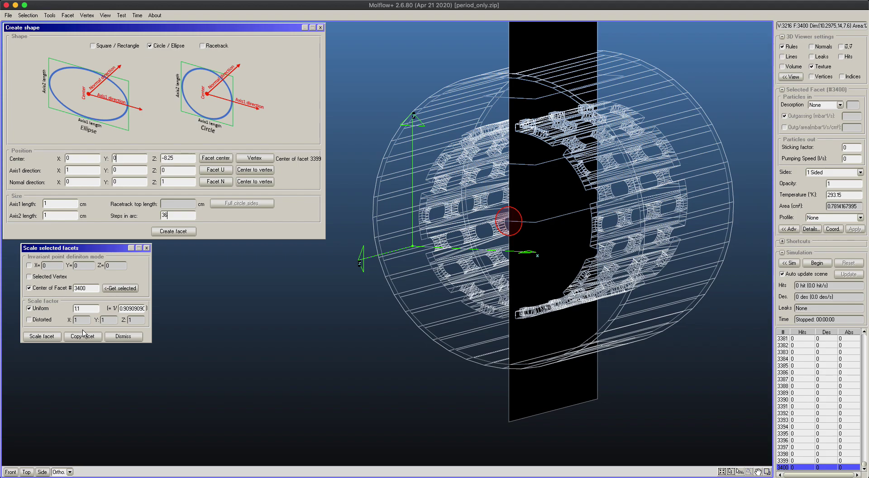
click(53, 339)
click(53, 340)
click(53, 339)
click(54, 340)
click(54, 339)
click(53, 339)
click(54, 339)
right_drag(507, 299, 637, 138)
click(37, 336)
click(38, 337)
click(37, 337)
click(37, 336)
click(37, 336)
click(37, 337)
click(37, 337)
click(37, 337)
click(37, 337)
click(37, 337)
click(38, 337)
click(37, 337)
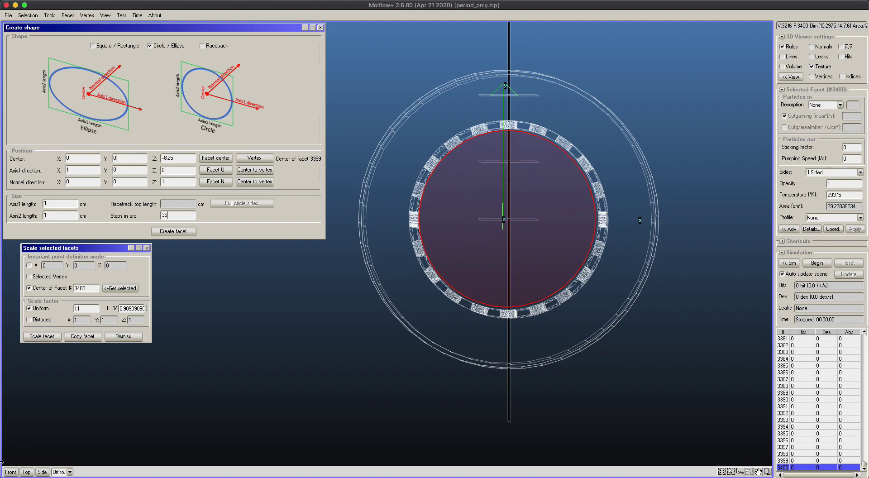
click(10, 472)
middle_drag(506, 229, 622, 220)
click(39, 337)
scroll(483, 195, up, 3)
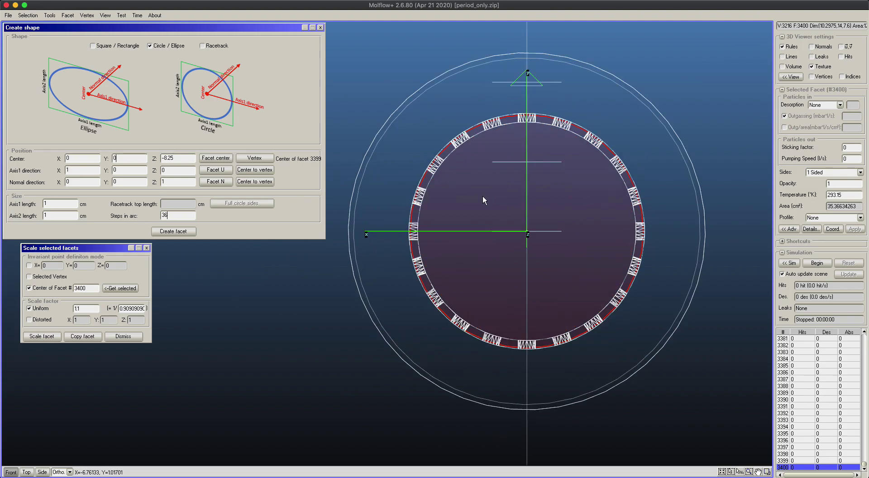
Step: Shrink the circle repeatedly with a uniform factor of .999 until its edge runs midway through the slotted tube's wall
double_click(79, 308)
text(.999)
click(42, 337)
click(42, 337)
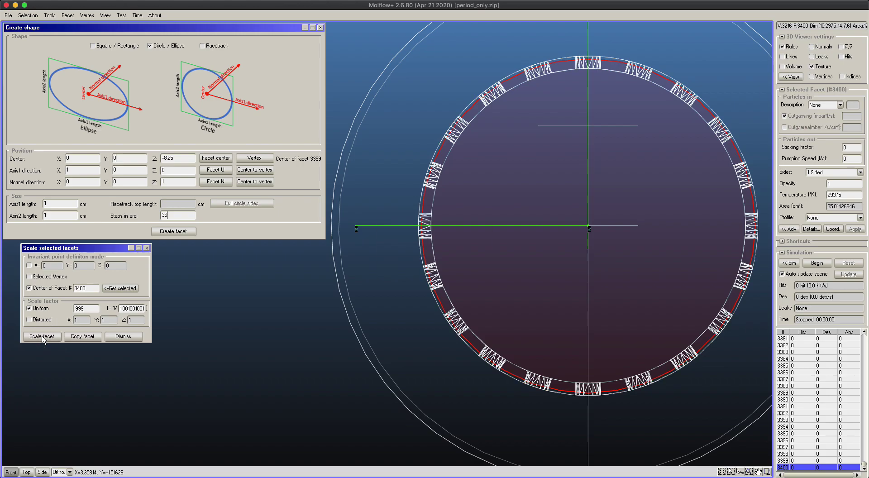
click(42, 337)
click(42, 336)
click(43, 337)
click(42, 336)
click(41, 336)
click(41, 335)
click(42, 335)
click(41, 336)
click(42, 335)
click(42, 336)
click(41, 335)
click(42, 336)
click(41, 335)
click(41, 336)
click(42, 336)
click(41, 336)
click(41, 337)
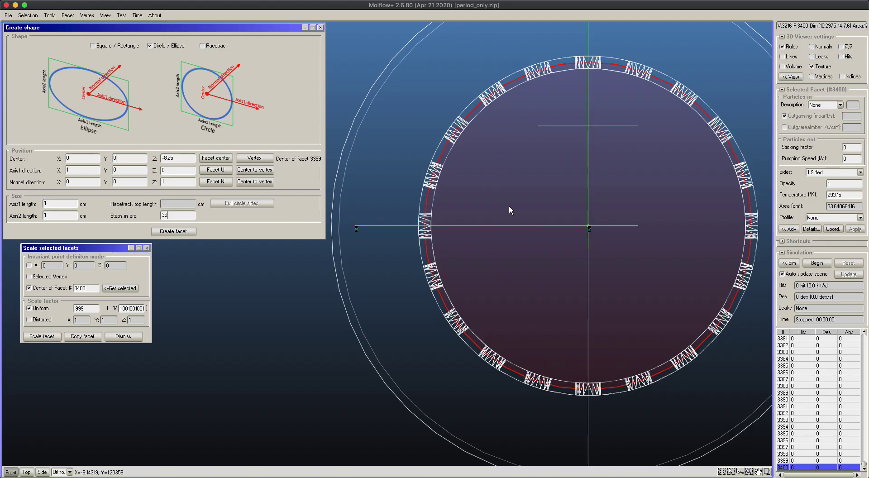
Step: Move the circle by an absolute offset of 15 cm in X
right_drag(541, 179, 573, 189)
scroll(543, 177, down, 5)
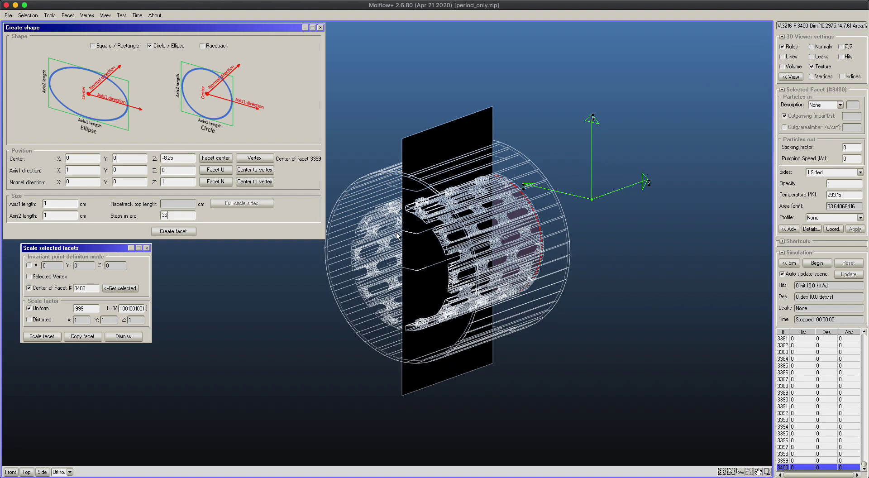
right_drag(494, 144, 543, 163)
click(67, 15)
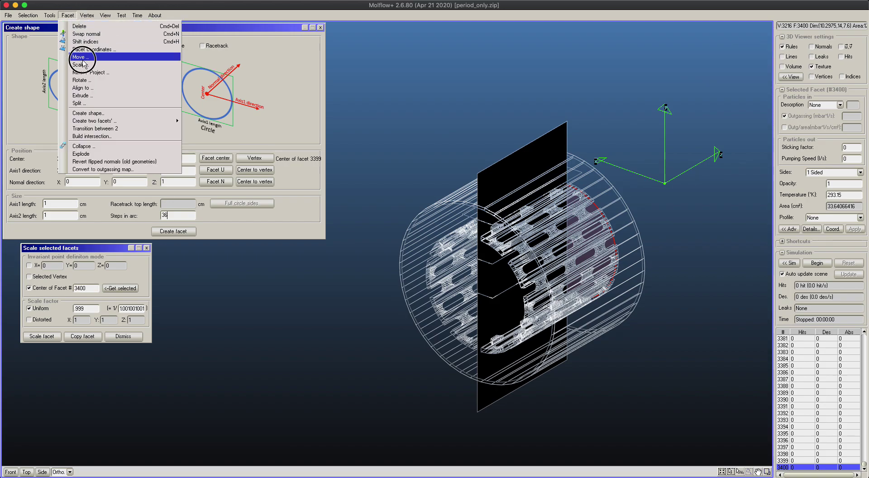
click(78, 56)
drag(399, 168, 175, 253)
click(172, 273)
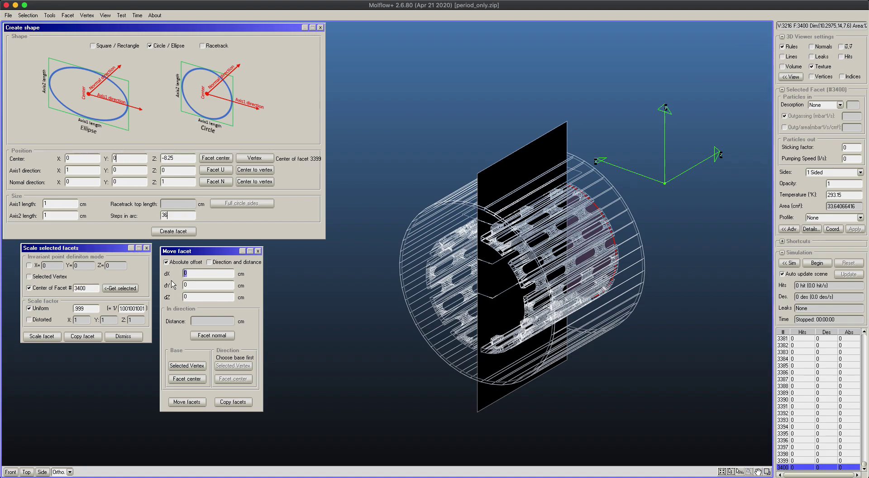
click(189, 403)
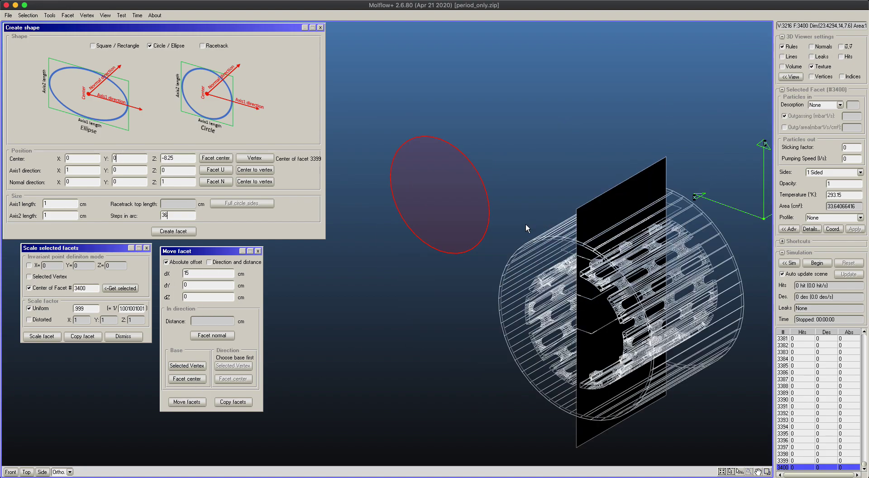
Step: Turn off the texture display and show the model in the side view
click(820, 67)
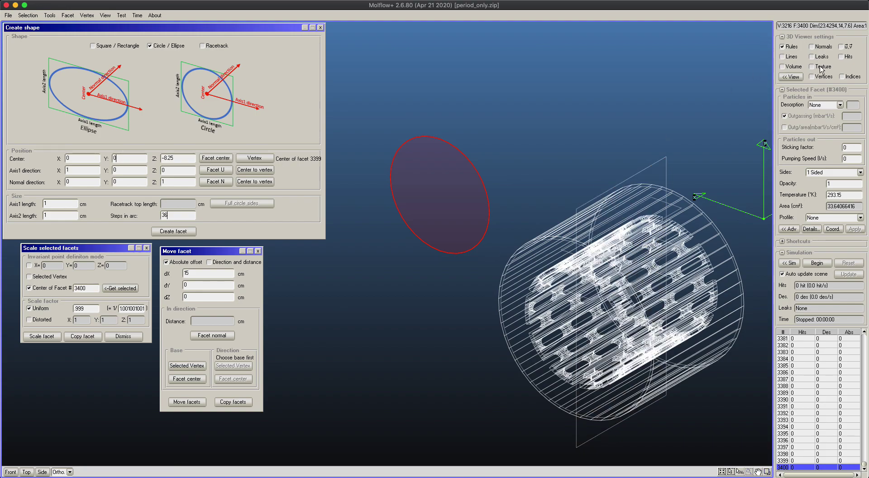
click(42, 472)
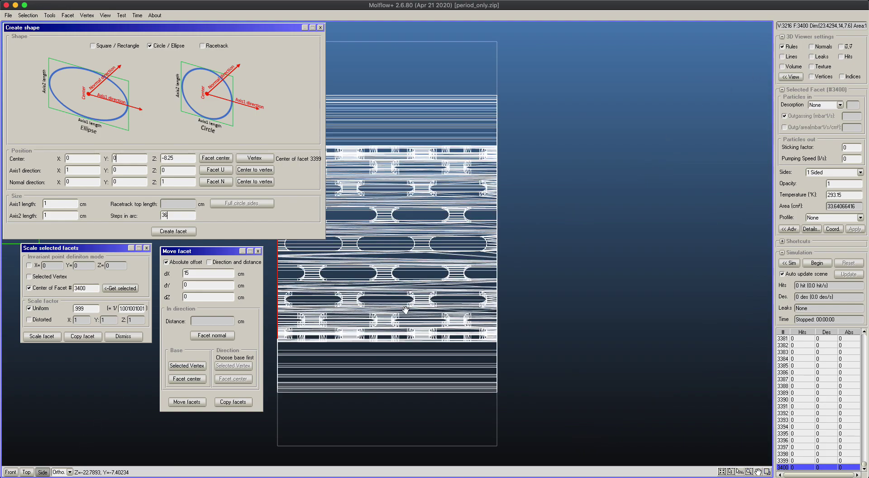
middle_drag(407, 313, 566, 290)
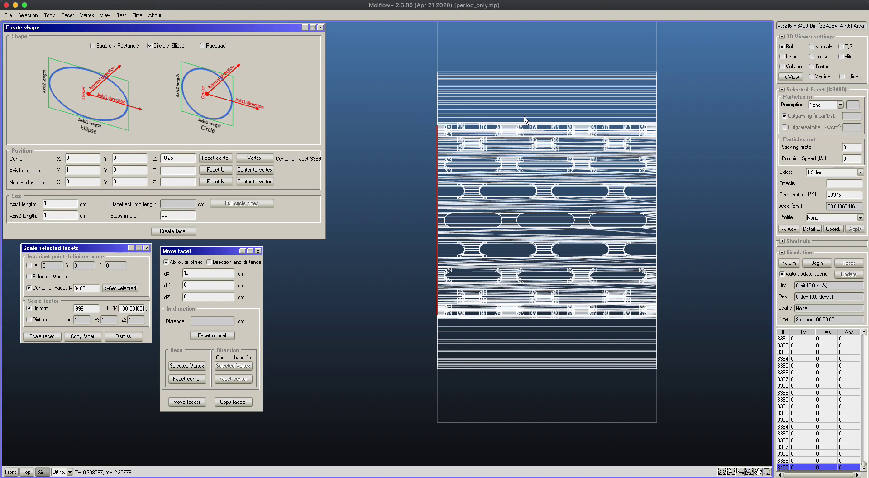
right_drag(421, 169, 549, 210)
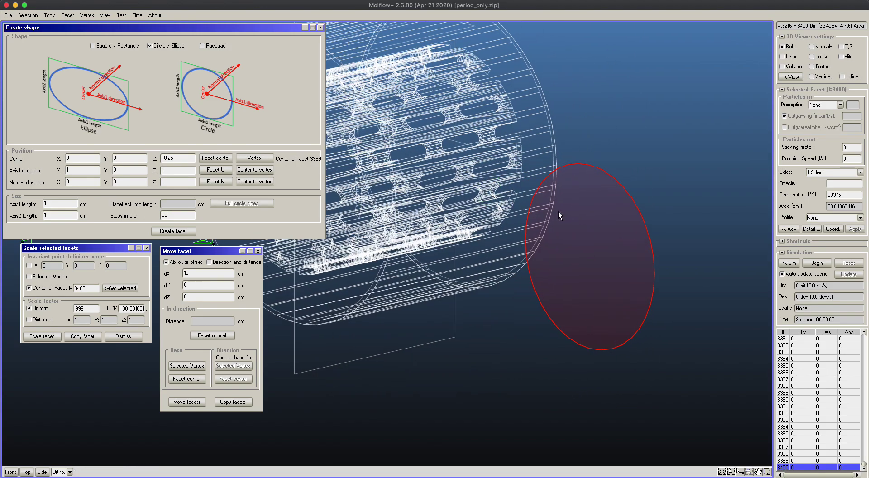
click(43, 472)
middle_drag(441, 308, 629, 270)
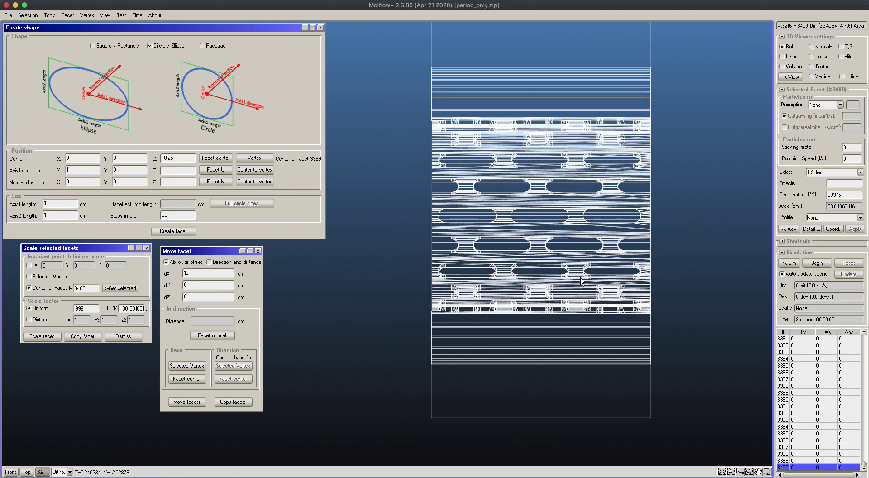
Step: Copy the circle with an offset of 0 in X and 1 cm in Z
double_click(198, 273)
text(0)
drag(191, 297, 146, 288)
text(1)
click(232, 402)
Step: Move the copied circle repeatedly by -1 cm in Z until it passes the tube's opposite end
drag(188, 297, 172, 295)
text(-1)
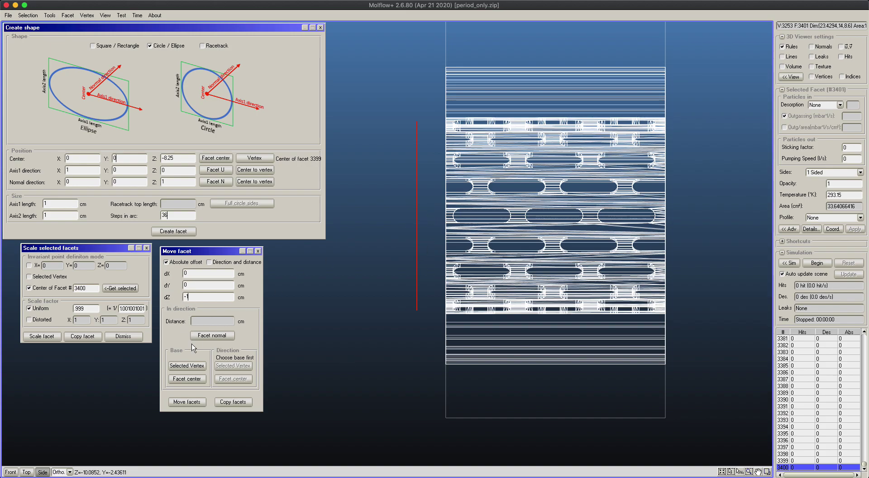
click(188, 401)
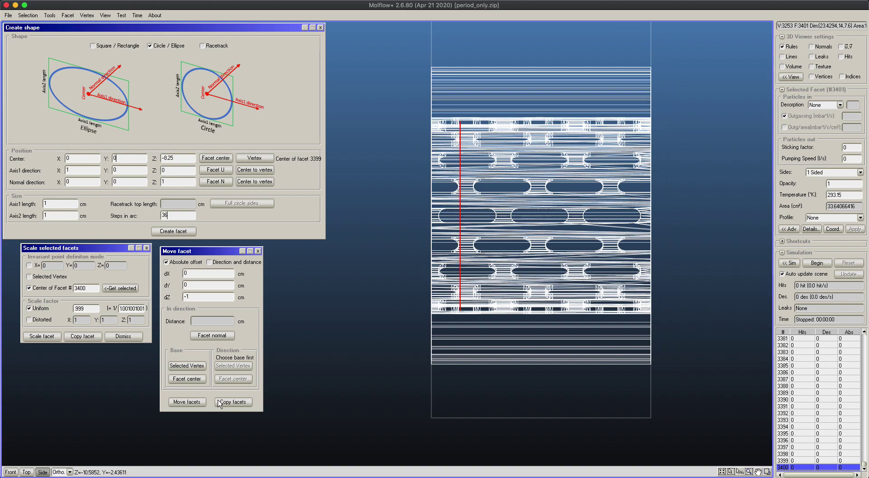
click(193, 402)
click(187, 402)
click(187, 402)
click(187, 402)
click(187, 401)
click(187, 402)
click(192, 402)
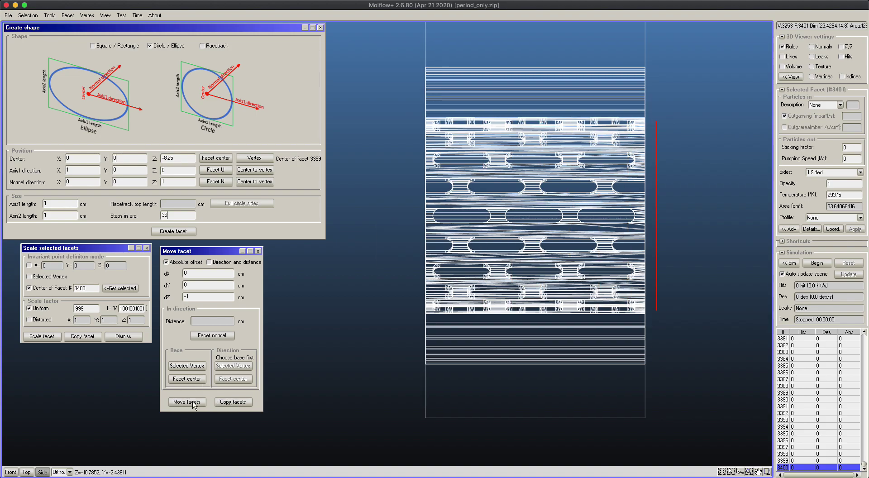
Step: Move the copied circle back in Z in steps of .1 cm until it lines up with the tube's end
drag(195, 297, 159, 294)
text(1)
click(185, 403)
click(185, 403)
click(186, 403)
click(185, 402)
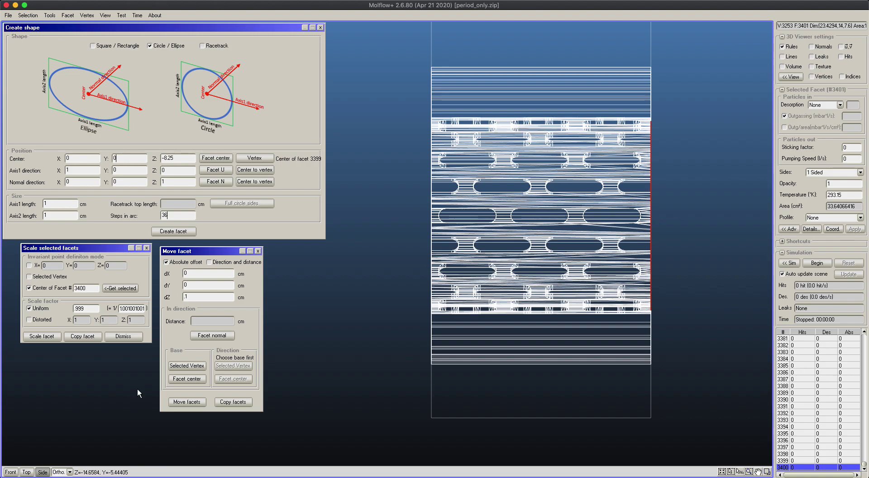
click(189, 402)
click(189, 402)
click(189, 402)
click(189, 402)
click(188, 403)
Step: Select the outer cylinder's end facet 3398 and set its plane as the reference in Mirror/Project
right_drag(586, 123, 627, 141)
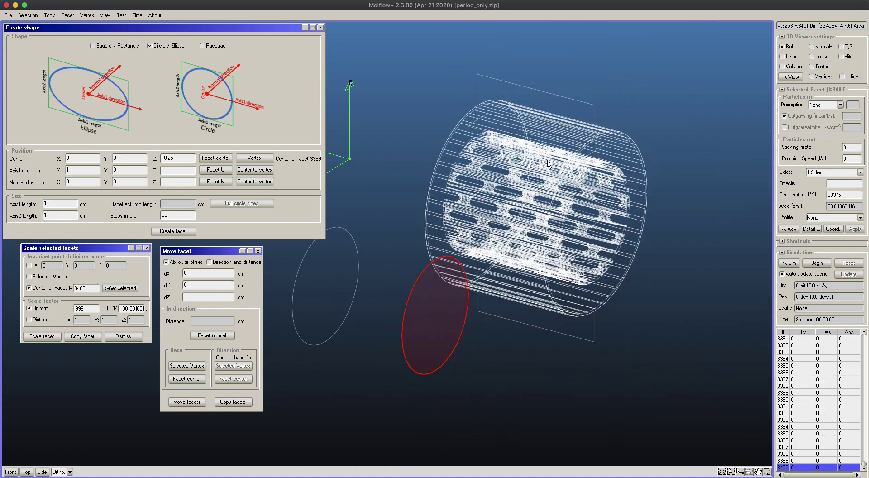
click(625, 152)
click(625, 152)
click(625, 152)
right_drag(618, 157, 528, 227)
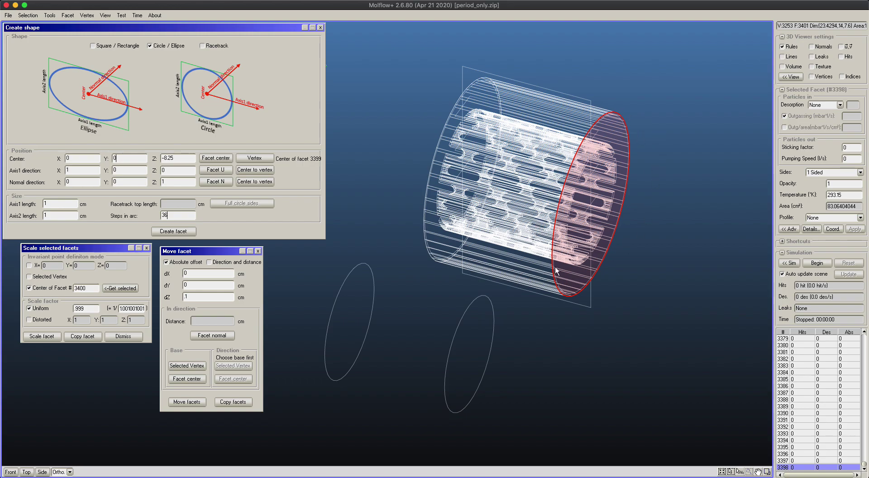
right_drag(641, 199, 616, 199)
click(68, 16)
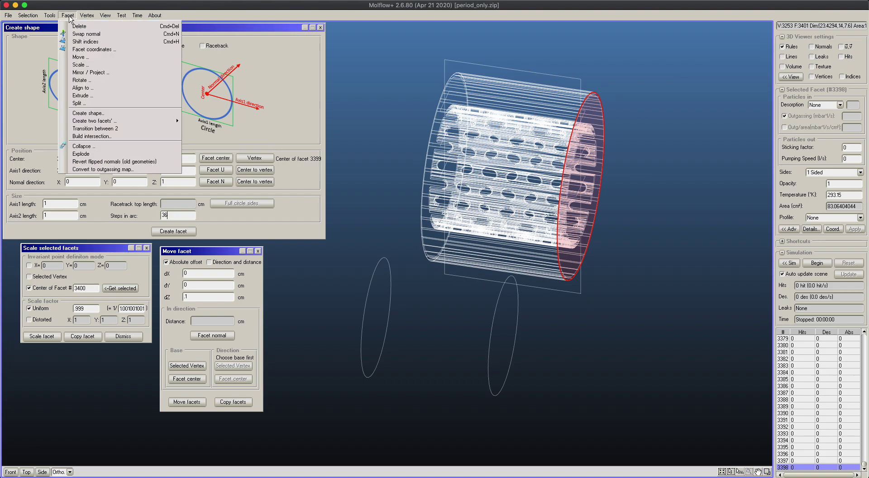
click(97, 72)
drag(388, 188, 292, 106)
click(352, 157)
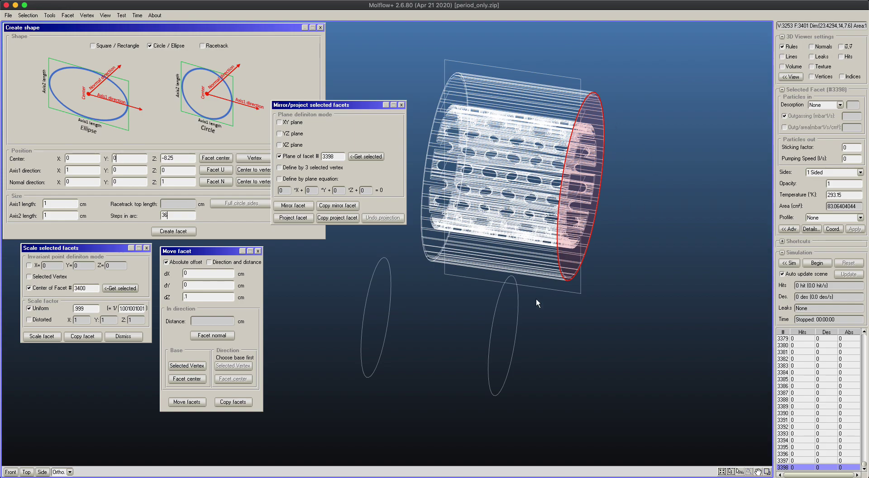
Step: Project the copied circle onto the plane of facet 3398 and close the Mirror/Project dialog
click(502, 335)
click(294, 217)
right_drag(555, 336, 568, 270)
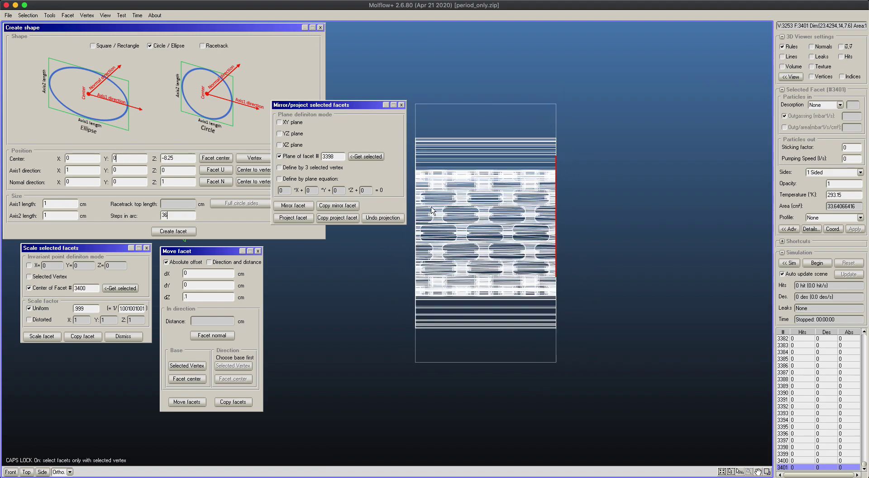
click(401, 106)
right_drag(597, 168, 596, 176)
right_drag(622, 212, 621, 214)
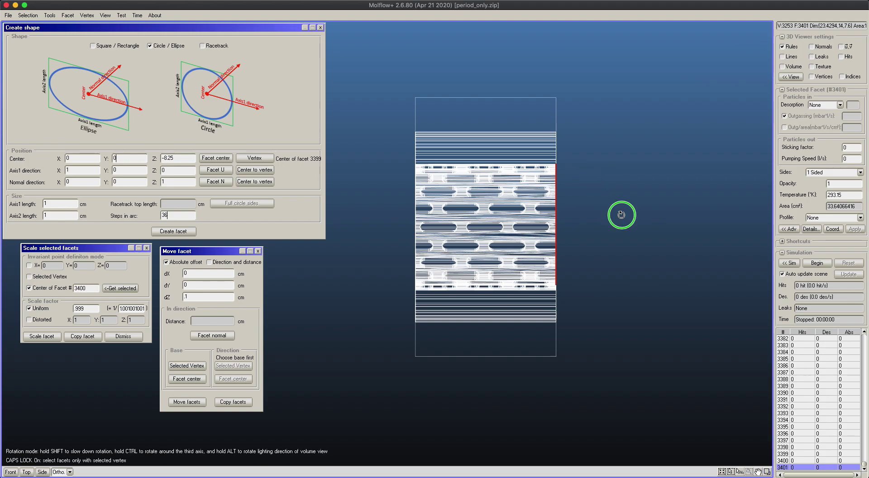
Step: Select the two offset circular facets and create a transition between them to form a closed cylinder
right_drag(612, 224, 558, 260)
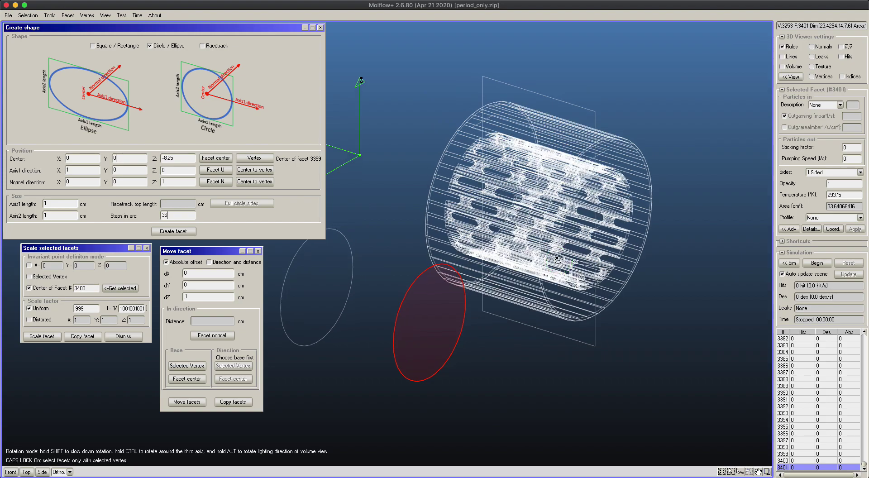
middle_drag(558, 261, 648, 231)
right_drag(652, 211, 642, 230)
click(399, 287)
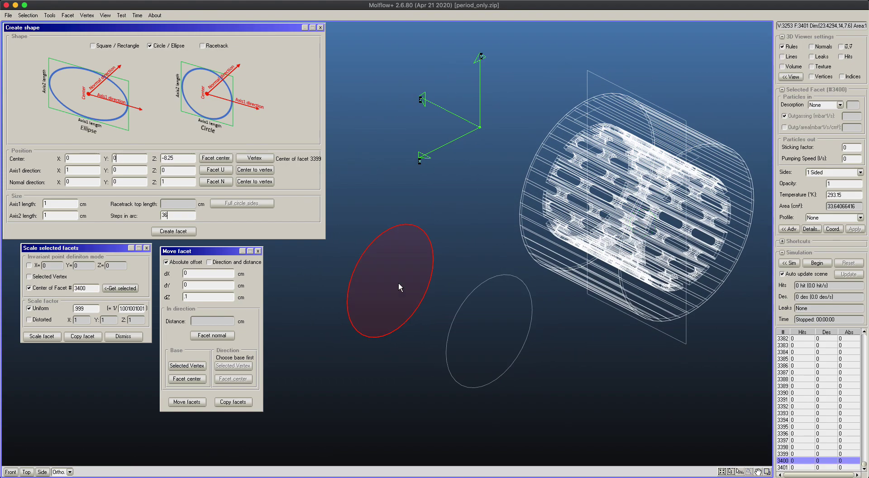
ctrl+click(468, 312)
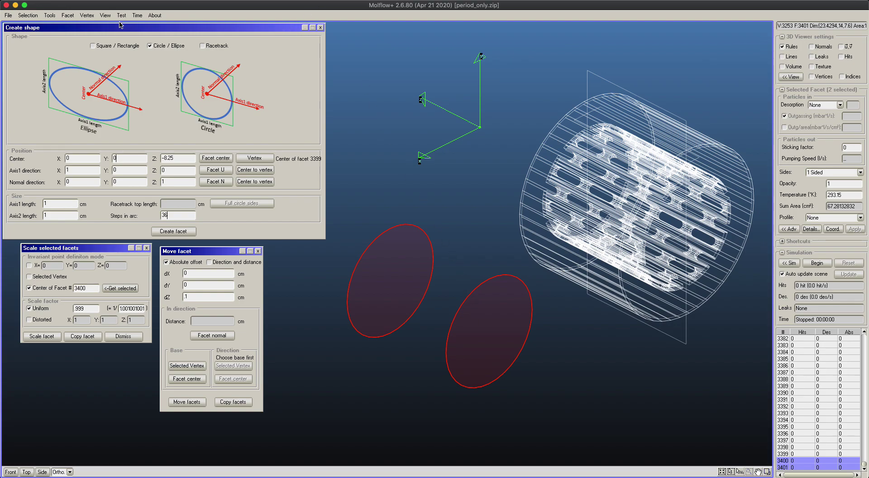
click(68, 16)
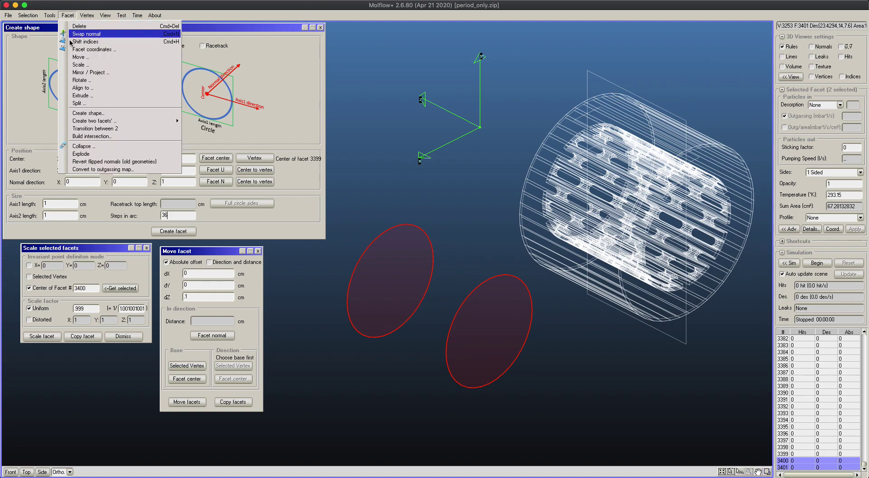
click(134, 130)
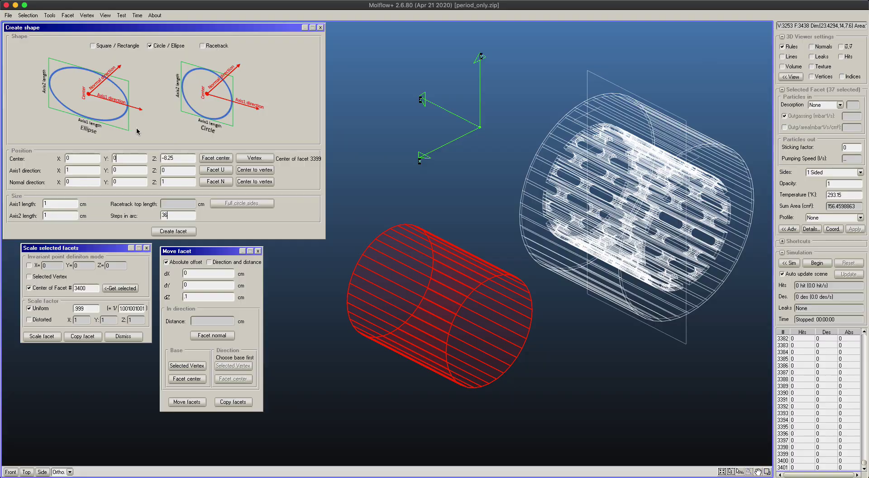
Step: Show the facet normals and extrude end facet 3400 of the new cylinder 1 cm towards its normal, then hide the normals
right_drag(512, 378, 542, 366)
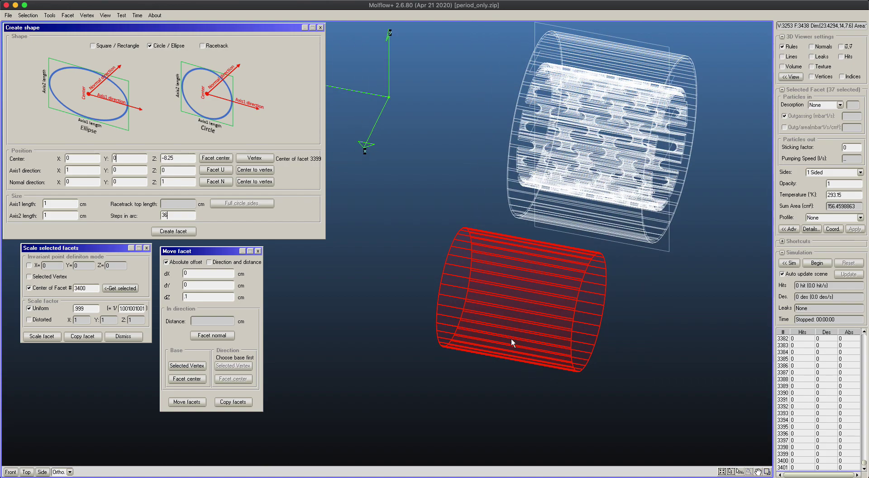
click(460, 314)
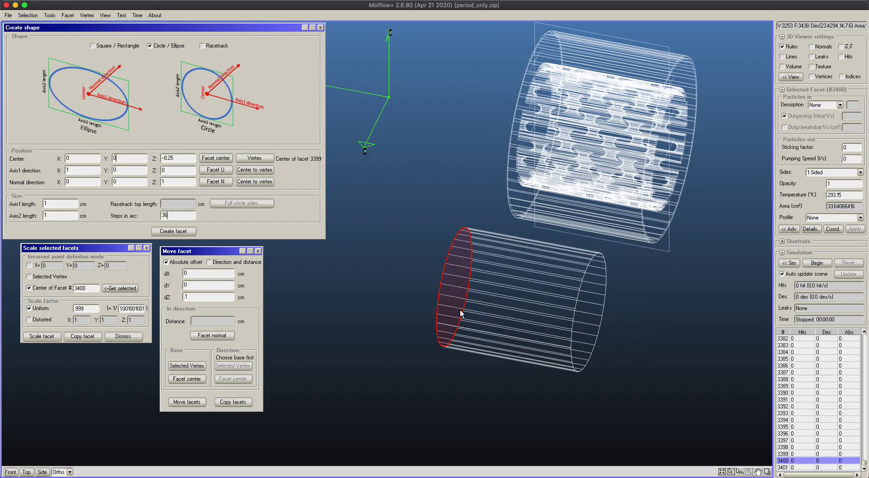
click(68, 15)
click(103, 95)
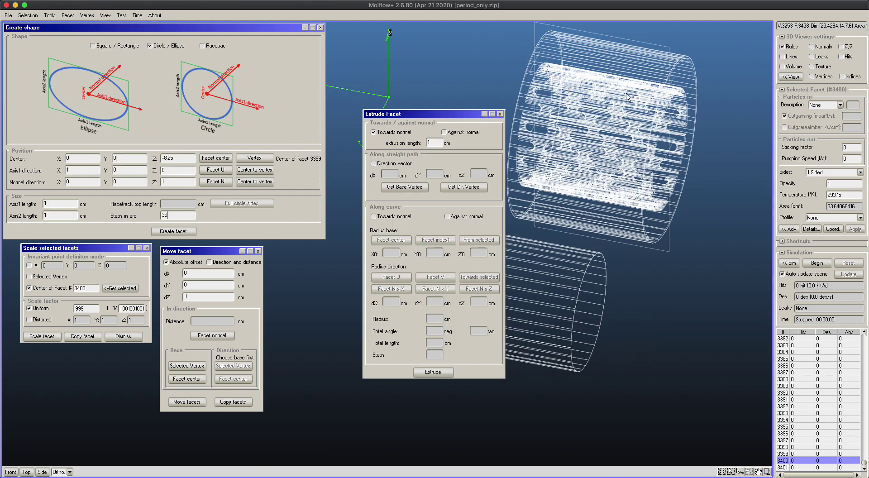
drag(431, 113, 653, 209)
click(818, 46)
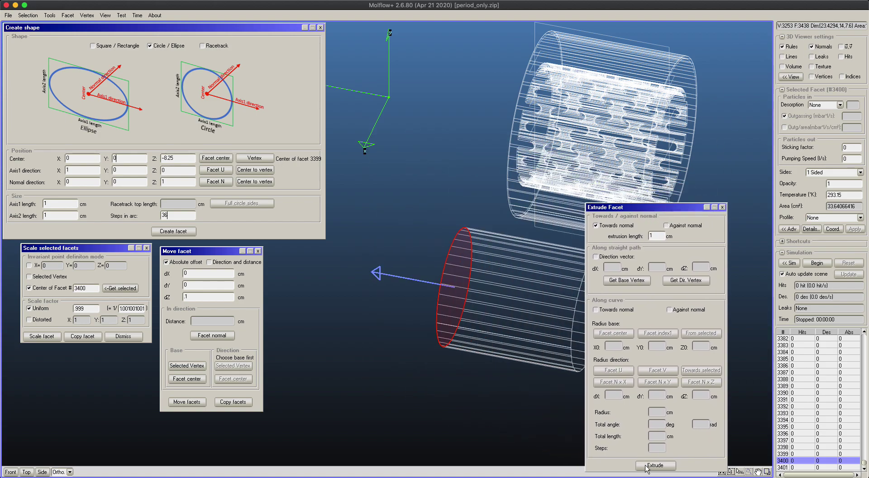
click(645, 465)
click(721, 207)
click(823, 46)
Step: Select the extruded ring together with the new cylinder's circular end facets and delete them
right_drag(552, 199, 550, 195)
drag(415, 176, 495, 360)
right_drag(538, 225, 656, 187)
right_drag(517, 248, 559, 266)
drag(596, 244, 680, 394)
drag(404, 246, 520, 400)
drag(413, 233, 505, 384)
shift+drag(589, 257, 651, 419)
click(68, 15)
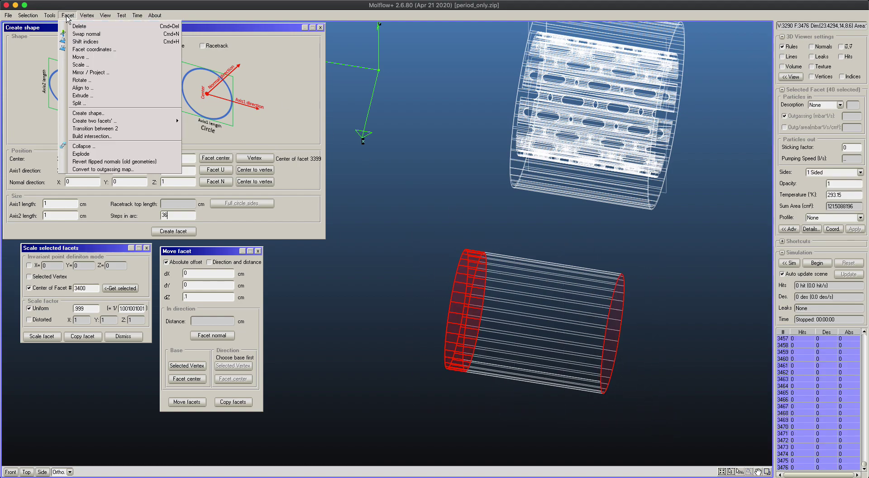
click(72, 26)
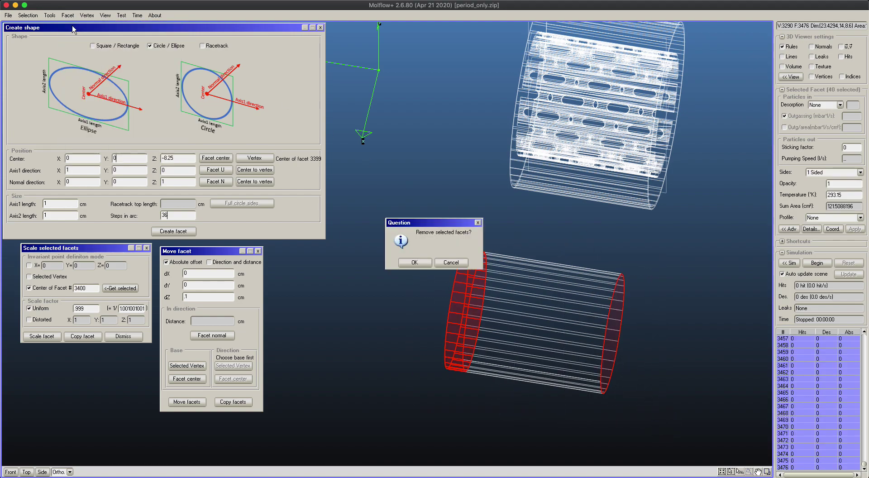
click(409, 262)
Step: Close the Create shape, Move facet and Scale selected facets dialogs and open the Formula Editor
right_drag(485, 263, 514, 211)
right_drag(608, 199, 551, 101)
middle_drag(581, 121, 572, 139)
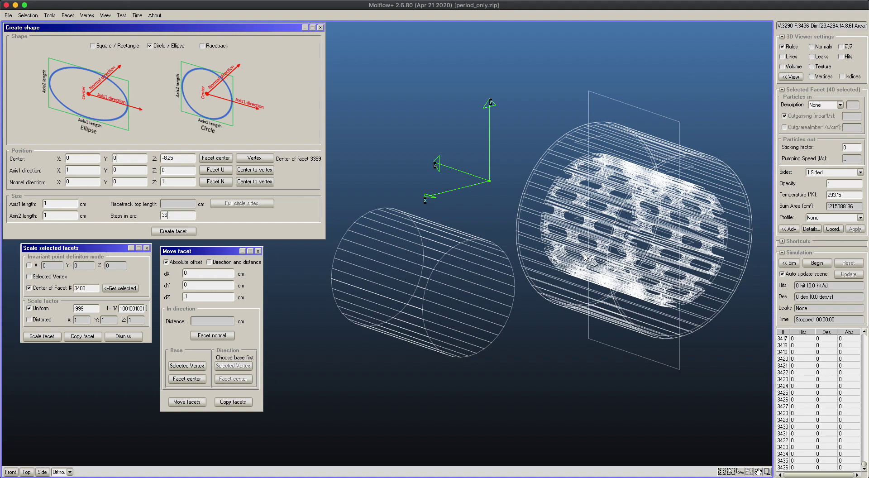
right_drag(649, 226, 646, 225)
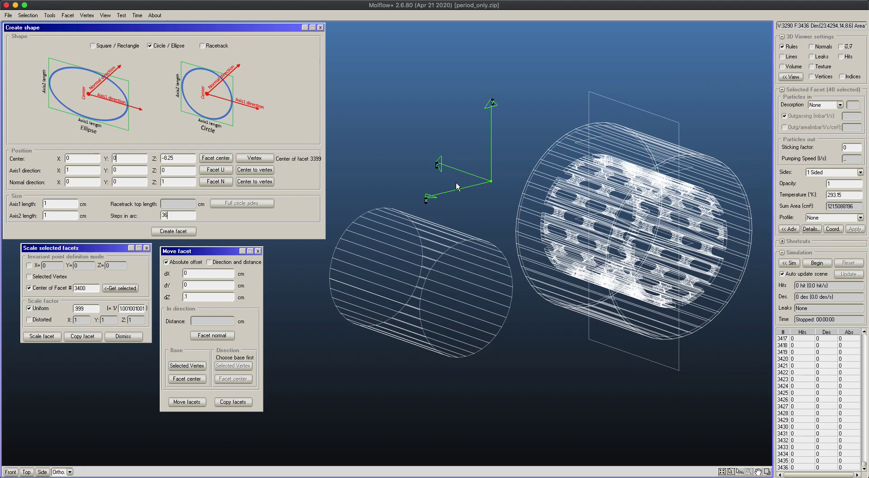
click(320, 27)
click(258, 251)
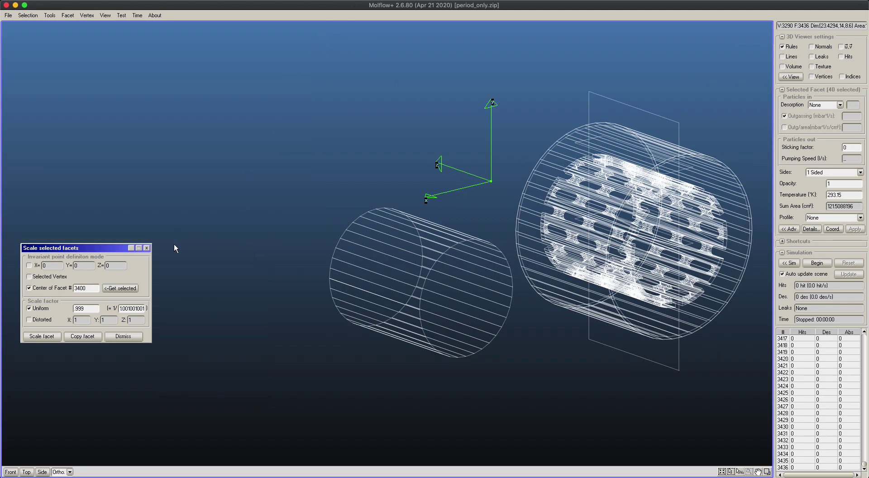
click(147, 248)
mouse_move(378, 161)
right_down()
mouse_move(324, 171)
mouse_move(364, 154)
right_up()
middle_drag(364, 154, 258, 137)
right_drag(258, 137, 228, 138)
click(53, 16)
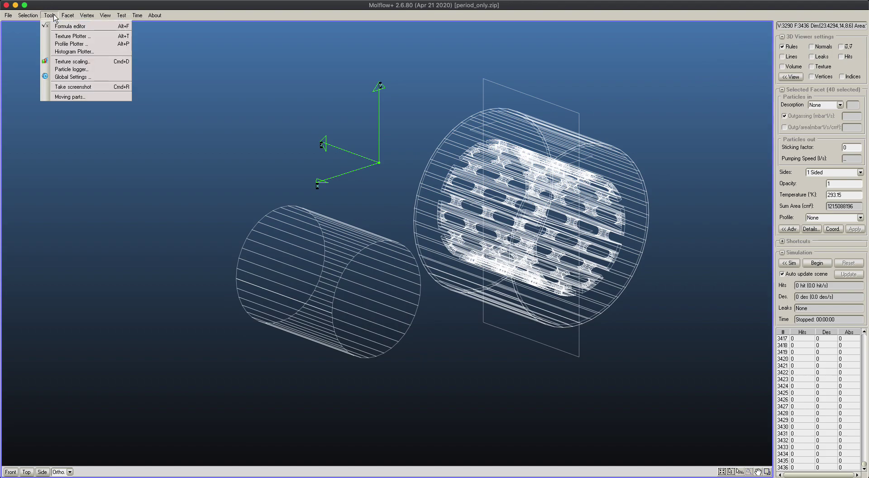
click(58, 28)
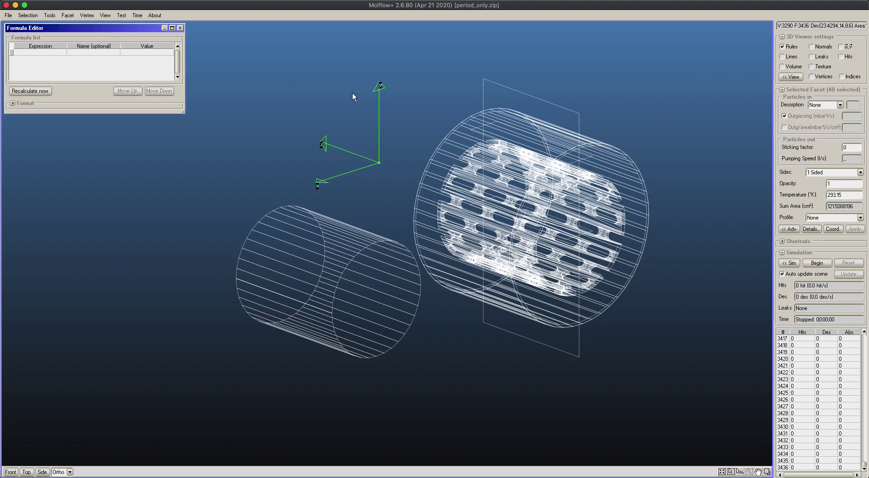
Step: Select all facets of the new offset cylinder and memorize them as a new selection named "replacement"
click(278, 237)
click(358, 261)
right_drag(357, 261, 273, 255)
drag(201, 213, 412, 415)
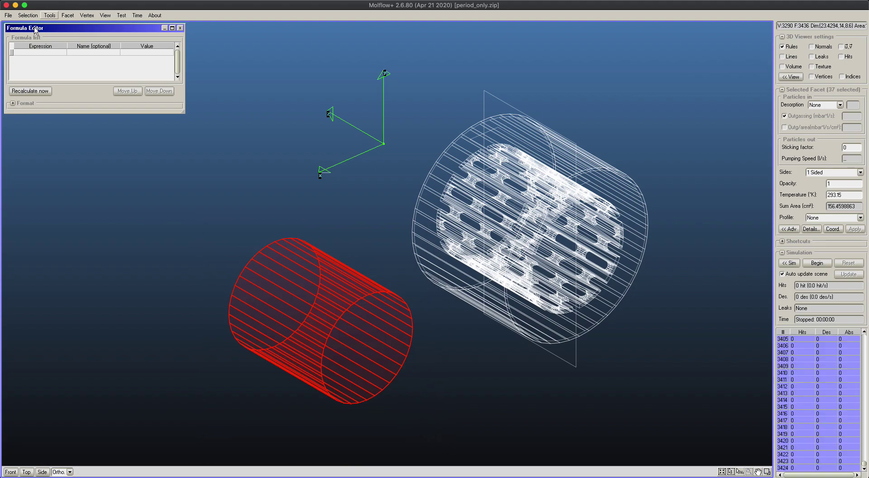
click(28, 15)
mouse_move(72, 166)
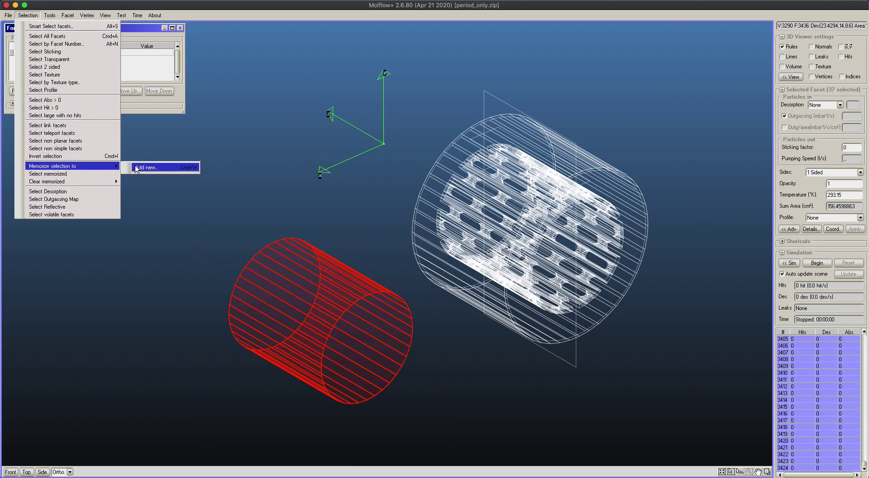
click(144, 168)
drag(467, 243, 402, 236)
text(replacement)
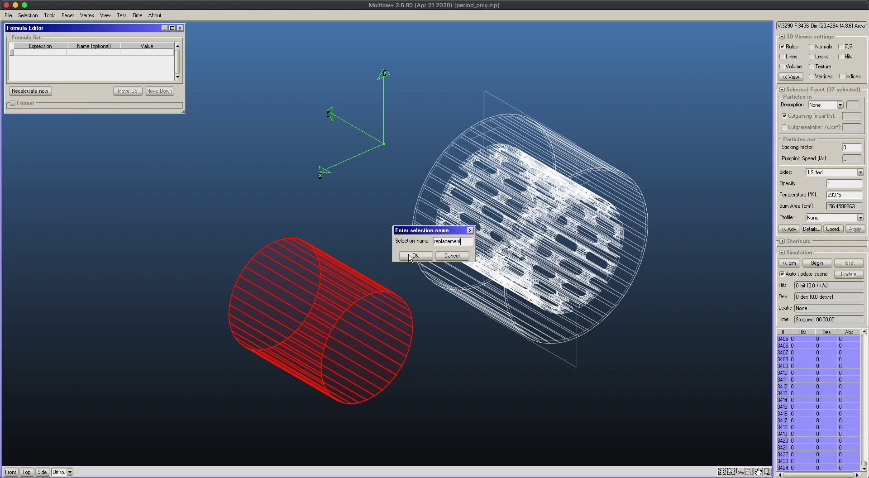
click(408, 254)
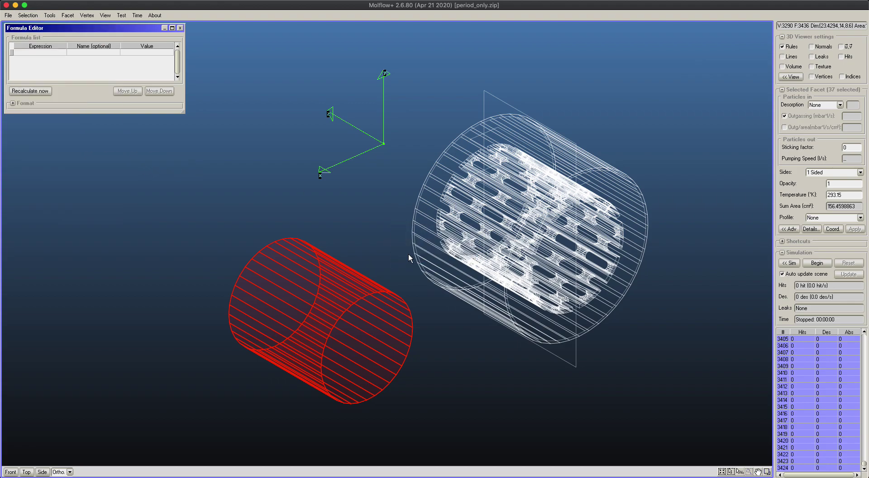
Step: Clear the selection and recall the memorized "replacement" selection
click(356, 222)
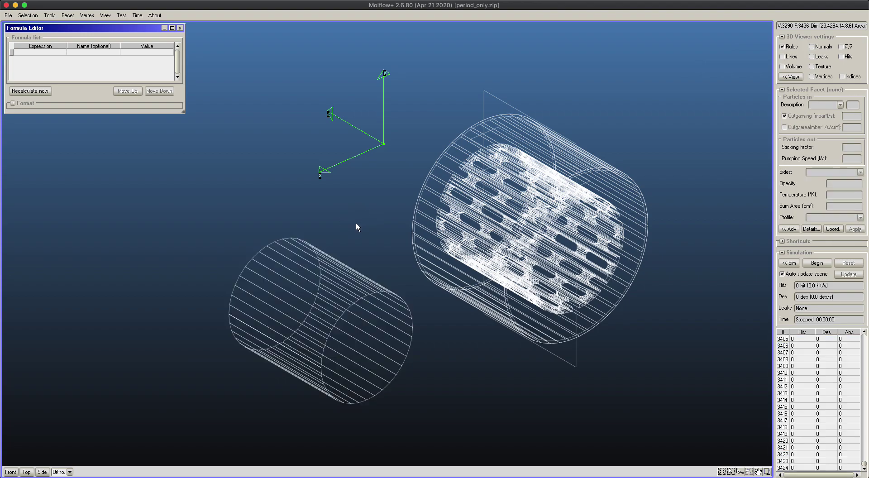
click(27, 15)
mouse_move(62, 168)
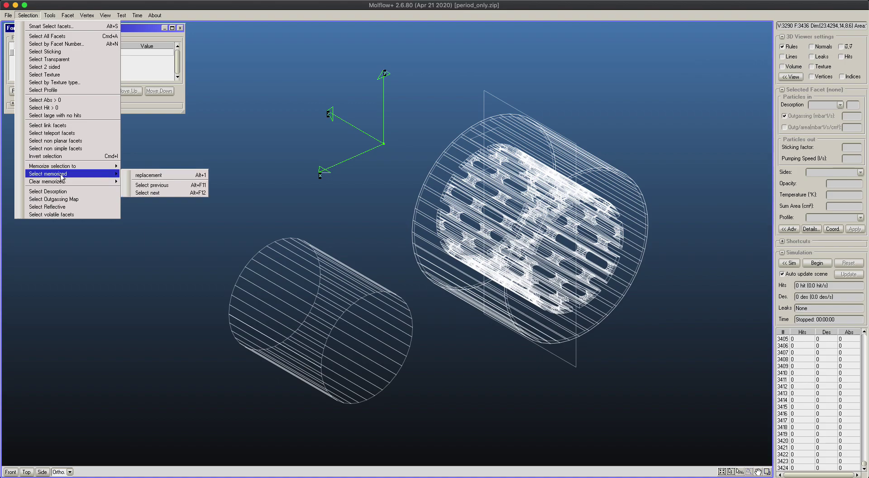
click(148, 176)
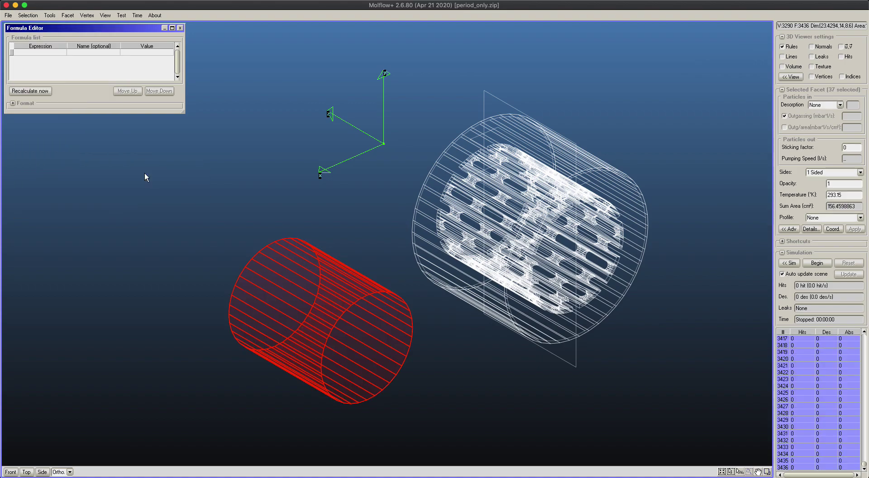
click(208, 158)
key(alt+1)
Step: Copy the "replacement" selection's sum area, 156.4598863, into the first formula expression and name it "mockup area"
drag(854, 206, 824, 210)
key(ctrl+c)
click(53, 53)
key(ctrl+v)
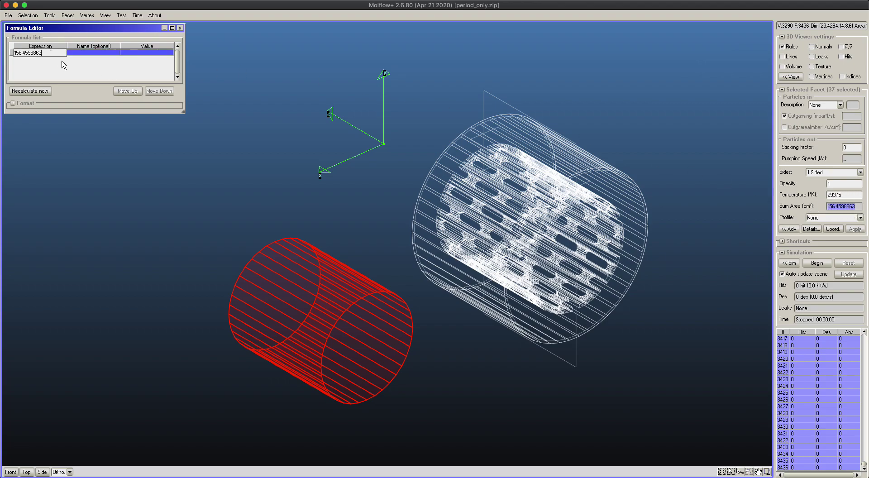
key(ctrl+v)
click(89, 53)
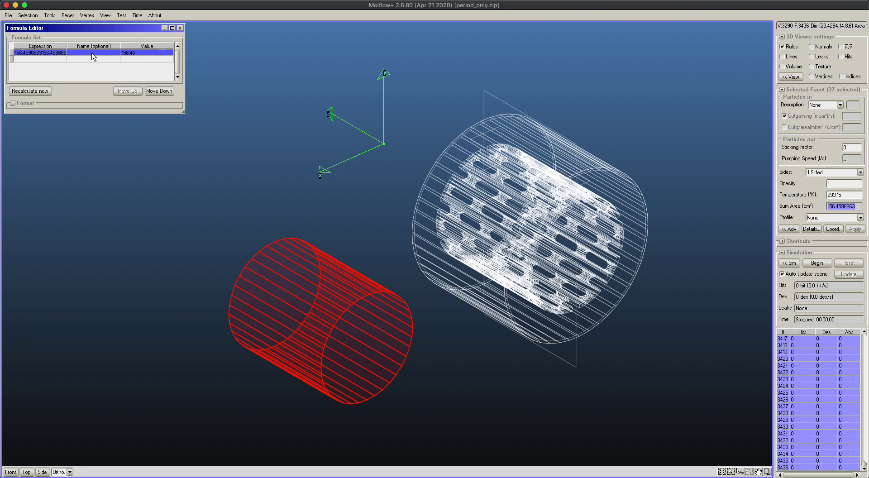
click(91, 53)
text(mockup area)
click(131, 81)
Step: In the front view, select only the slotted tube's inner wall facets with a circular selection from its centre and memorize them as "inner side"
right_drag(541, 179, 478, 131)
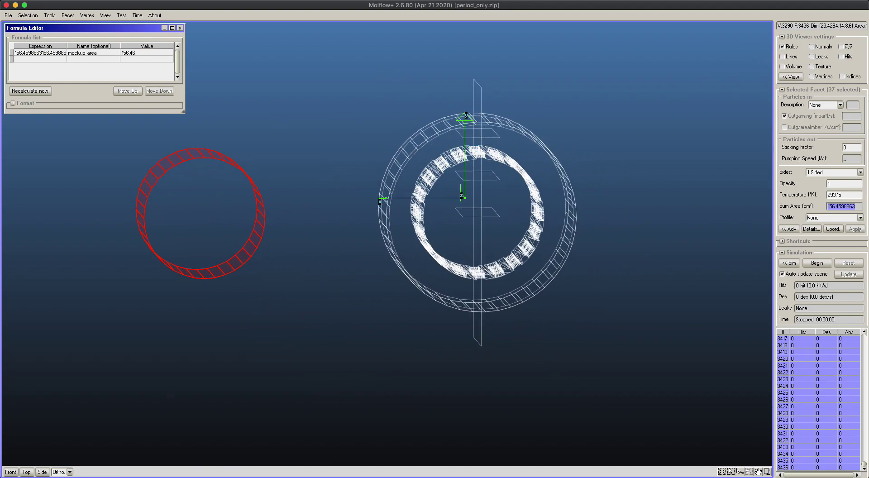
click(12, 472)
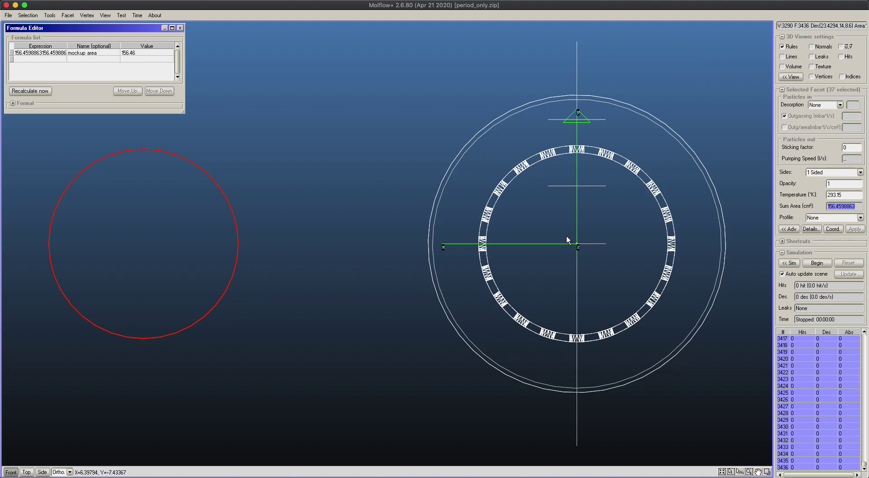
alt+drag(564, 229, 645, 314)
mouse_move(639, 244)
right_down()
mouse_move(572, 243)
mouse_move(564, 226)
mouse_move(520, 301)
mouse_move(611, 177)
mouse_move(627, 243)
mouse_move(639, 249)
right_up()
ctrl+drag(542, 179, 622, 265)
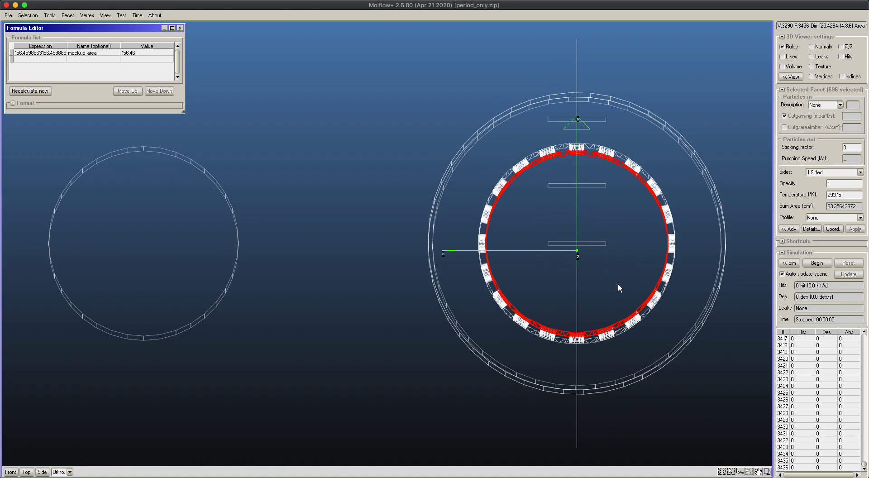
click(28, 15)
mouse_move(65, 172)
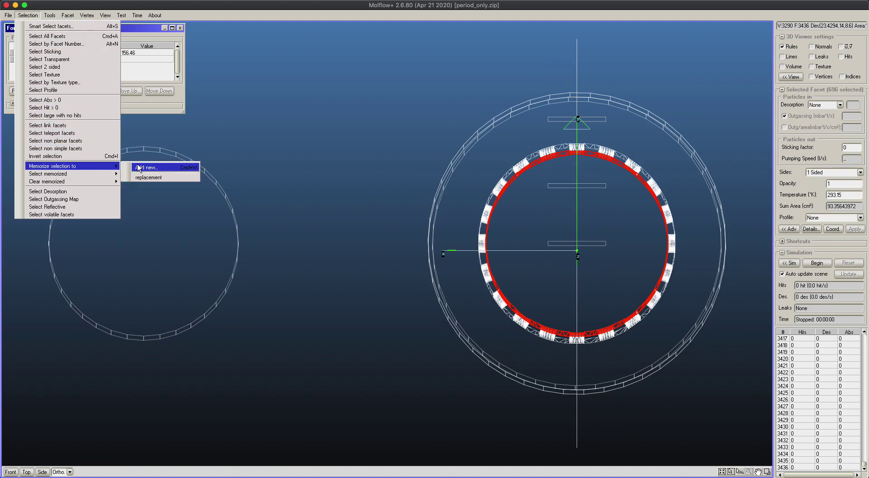
click(141, 166)
drag(463, 241, 387, 231)
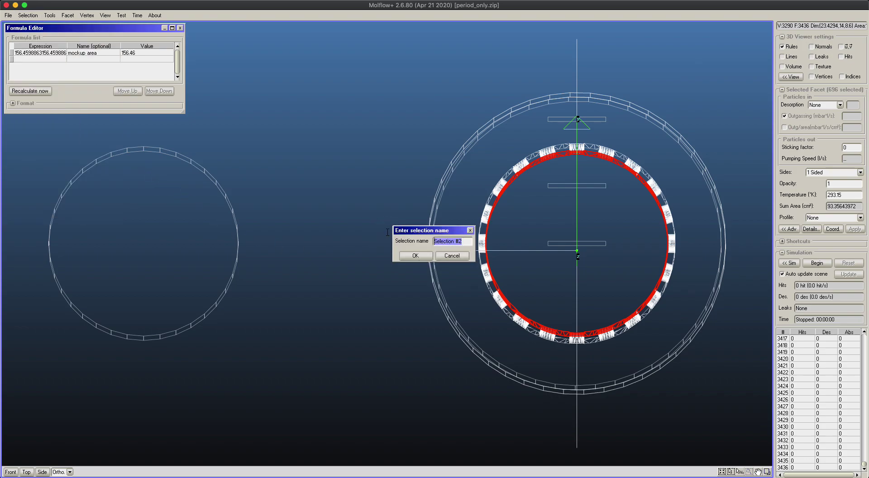
text(inner side)
click(413, 257)
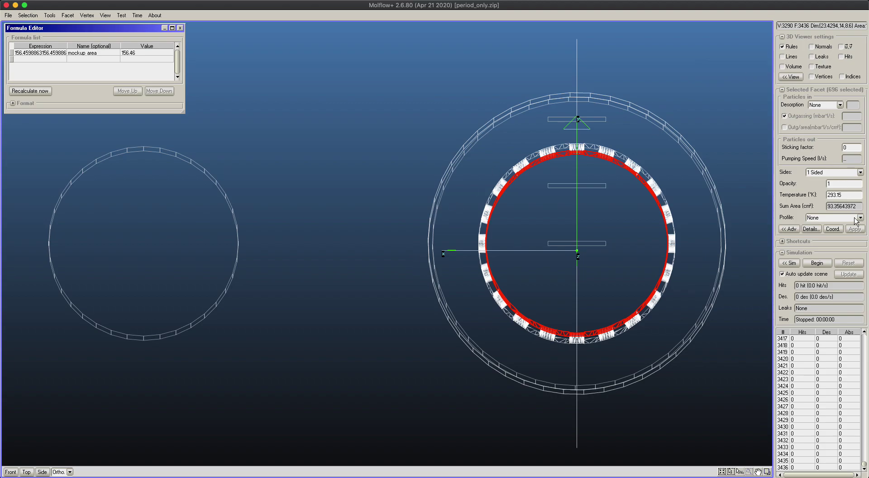
Step: Copy the inner wall's sum area, 93.35643972, into a second formula expression and name it "inner area"
drag(854, 207, 800, 208)
key(ctrl+c)
click(37, 60)
key(ctrl+v)
key(Return)
click(83, 60)
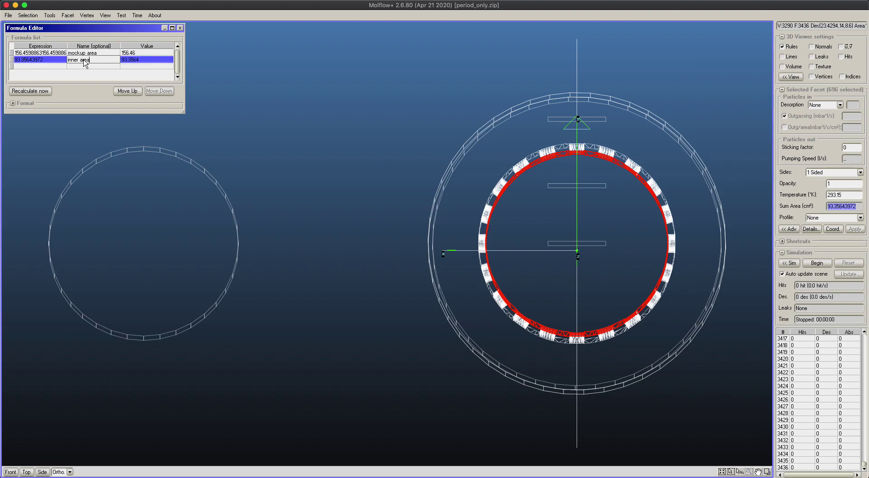
click(104, 78)
Step: Select the slotted tube's facets with circular selections from its centre, excluding the inner wall facets
right_drag(559, 205, 577, 259)
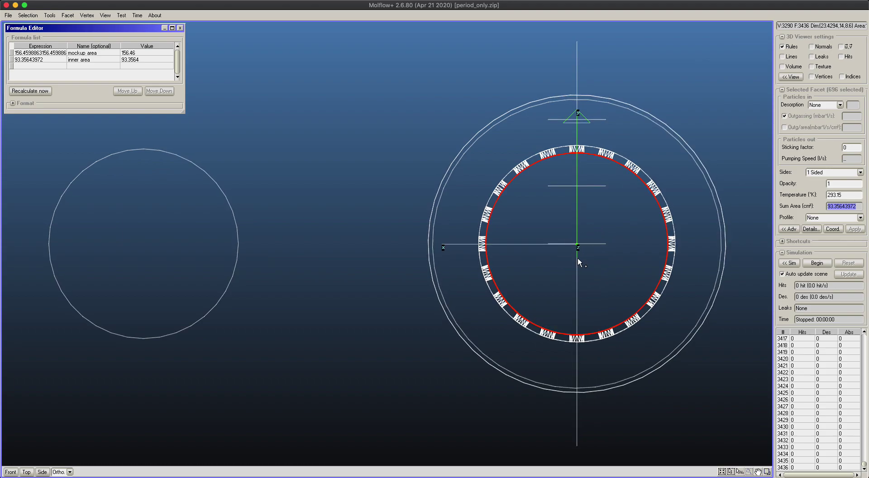
drag(577, 246, 648, 333)
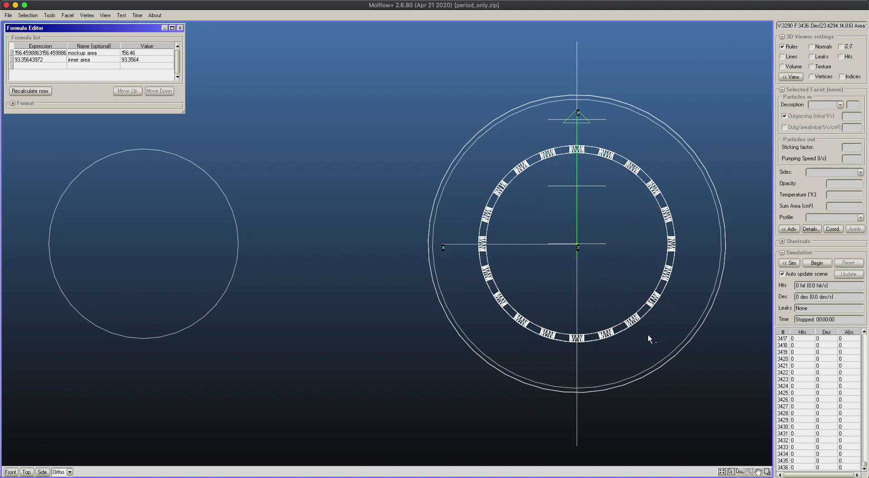
alt+drag(579, 248, 646, 334)
alt+drag(578, 247, 582, 256)
alt+drag(620, 294, 659, 335)
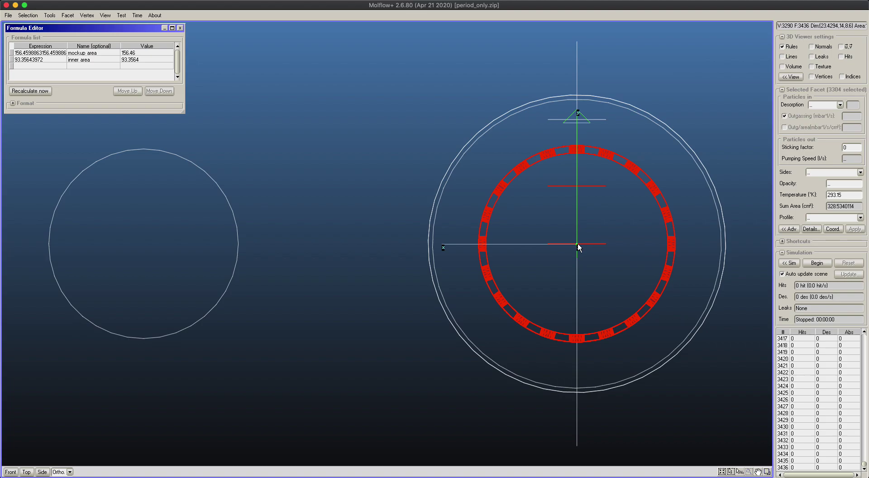
alt+drag(578, 244, 648, 311)
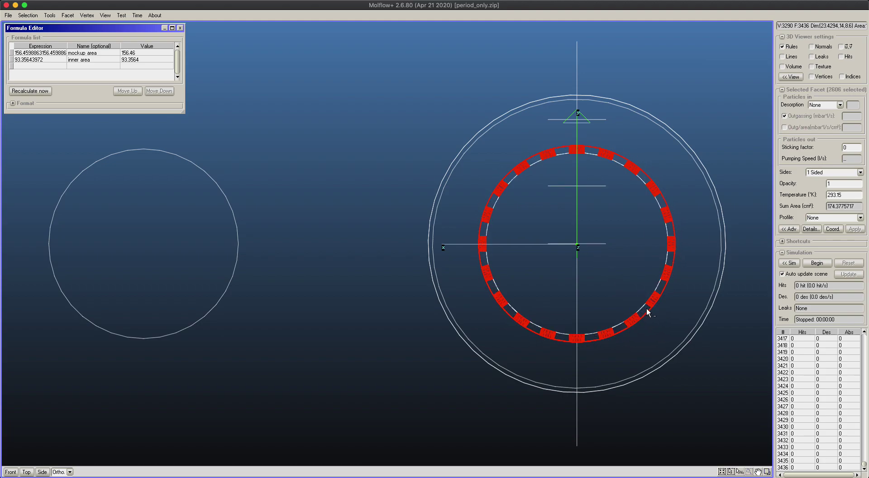
Step: In the front view, try deselecting the slot side facets around the tube's upper edge with small rectangular selections
mouse_move(658, 195)
right_down()
mouse_move(618, 225)
mouse_move(636, 217)
mouse_move(632, 195)
mouse_move(656, 198)
right_up()
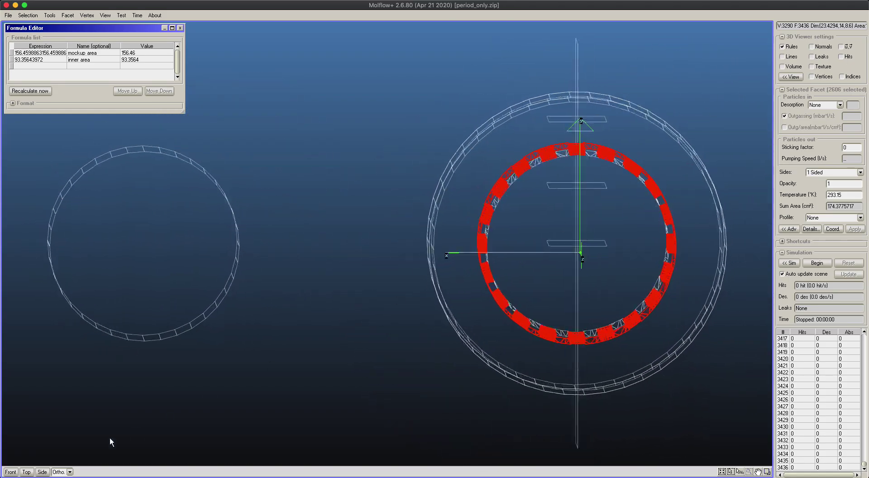
click(14, 470)
scroll(569, 208, up, 5)
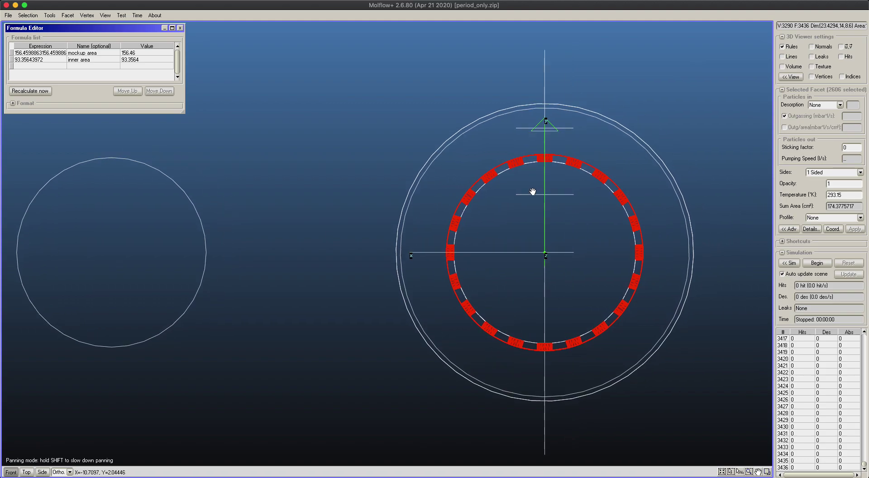
middle_drag(567, 184, 432, 189)
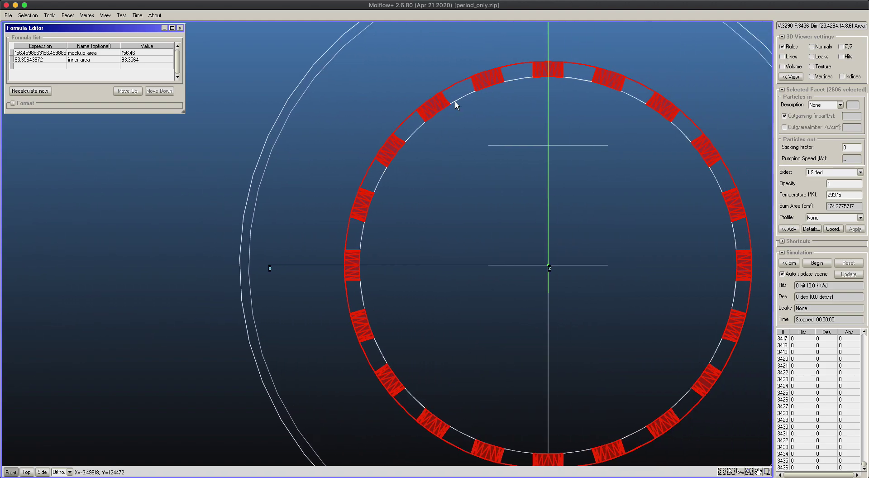
ctrl+drag(403, 80, 453, 129)
ctrl+drag(466, 53, 528, 131)
ctrl+drag(521, 52, 604, 120)
Step: Reselect the whole slotted tube with a circular selection from its centre and deselect its inner wall the same way
scroll(553, 230, down, 5)
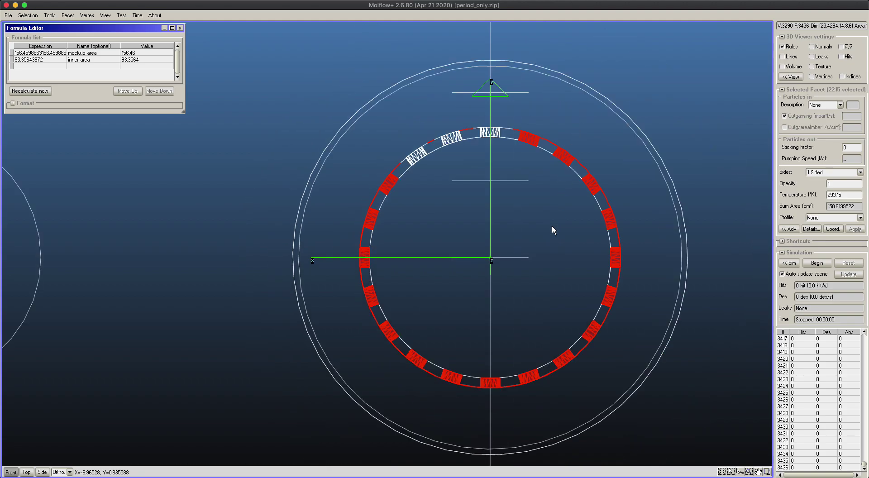
scroll(506, 252, up, 6)
scroll(506, 250, down, 2)
middle_drag(540, 240, 479, 227)
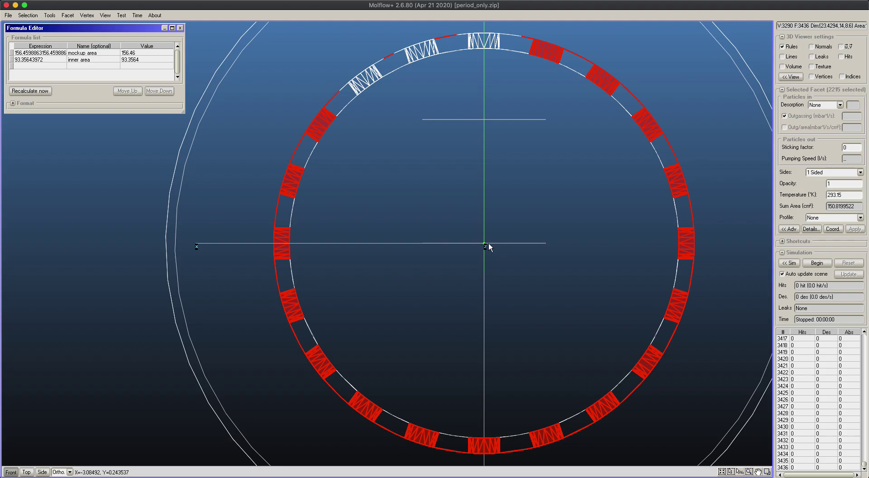
drag(485, 245, 647, 410)
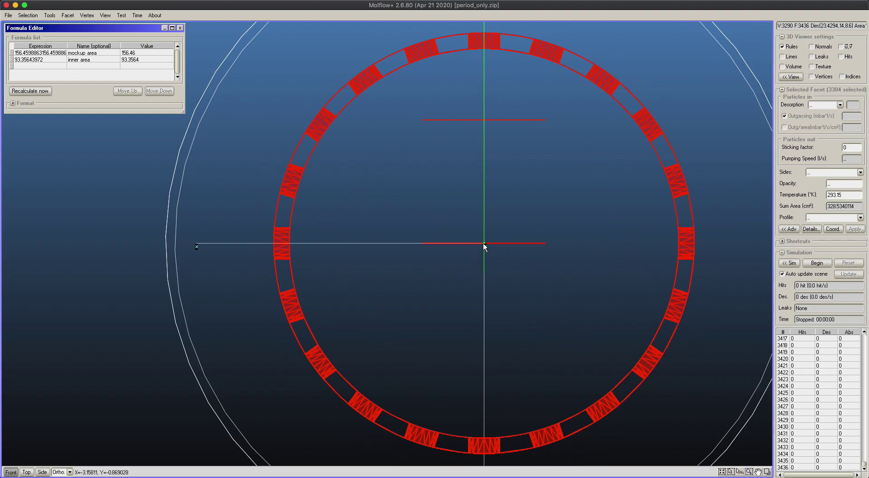
alt+drag(484, 245, 635, 382)
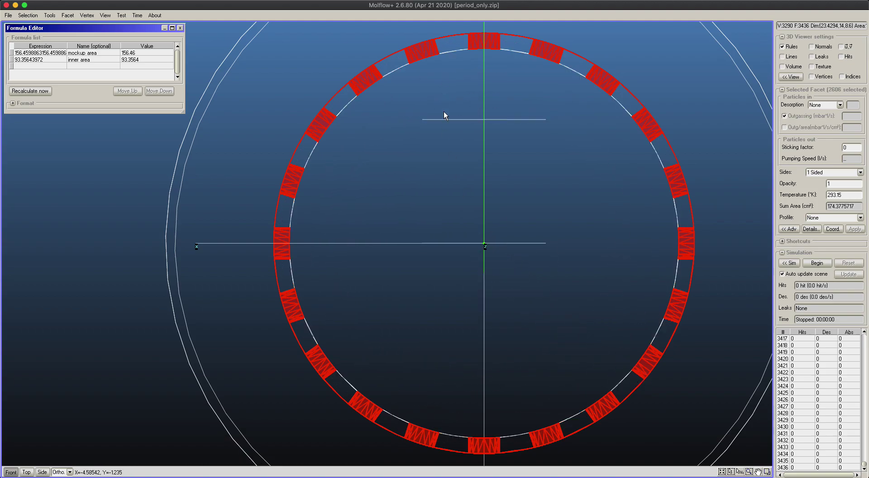
Step: Select the inner wall's vertices with a circular vertex selection and restrict facet selection to facets with selected vertices
click(740, 471)
drag(485, 245, 630, 385)
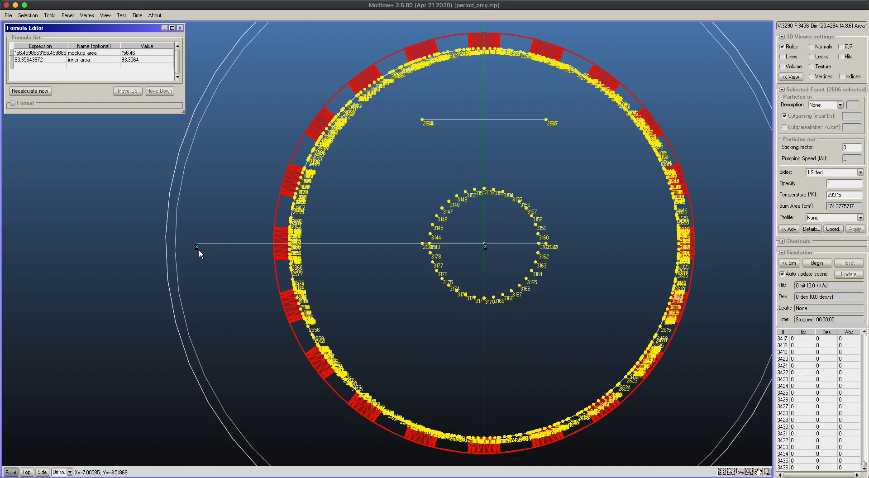
key(Caps_Lock)
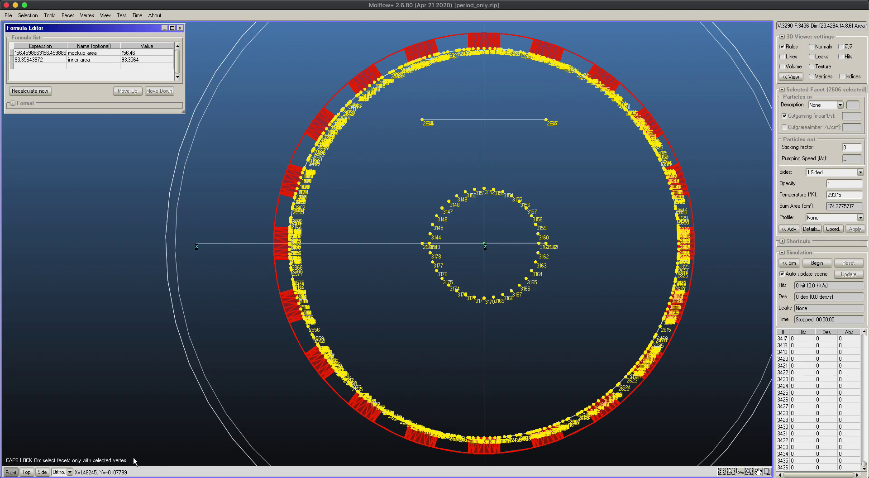
Step: Try small rectangular facet selections along the tube's upper edge with the selected-vertex restriction active
scroll(327, 42, down, 4)
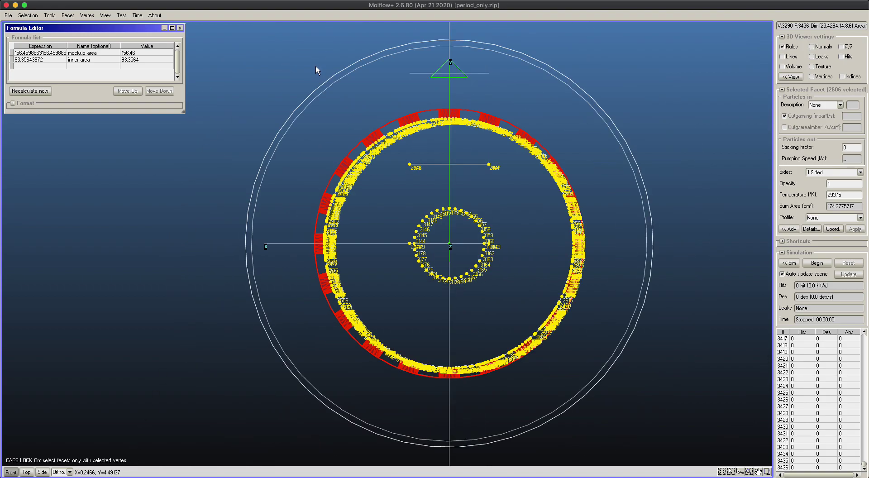
shift+drag(265, 47, 345, 130)
shift+drag(323, 38, 376, 76)
shift+drag(360, 36, 432, 66)
shift+drag(432, 25, 518, 71)
shift+drag(508, 60, 593, 109)
Step: In the front view, deselect all facets touching the inner vertices across the whole tube, keeping only the outer wall selected
click(17, 472)
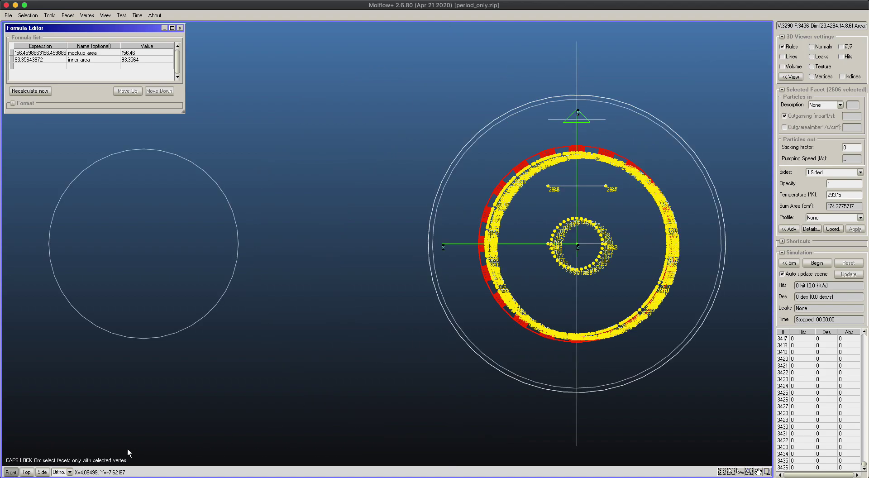
scroll(571, 303, up, 8)
middle_drag(614, 241, 391, 241)
scroll(392, 241, down, 2)
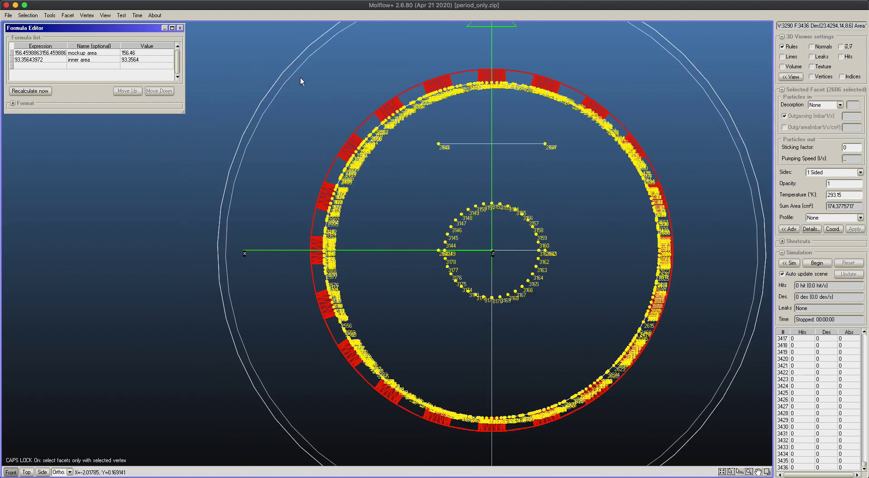
drag(300, 77, 697, 461)
drag(320, 115, 719, 459)
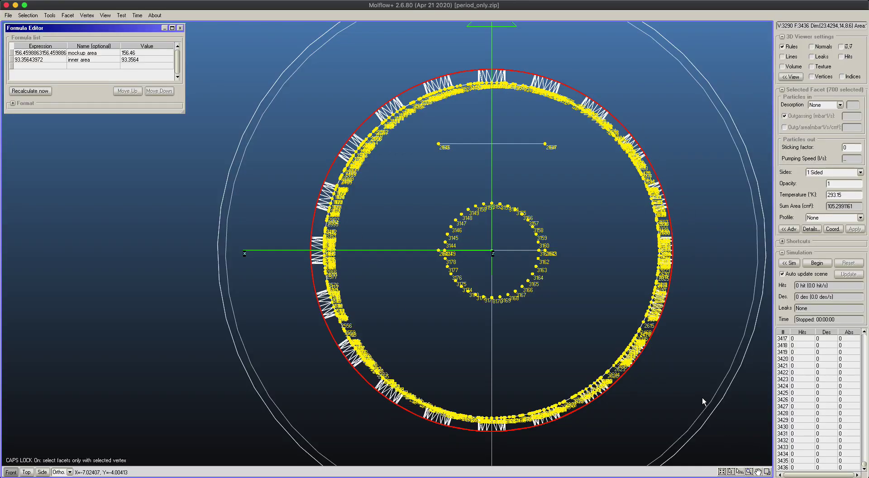
Step: Memorize the outer wall facets as a new named selection
right_drag(694, 393, 598, 217)
scroll(597, 217, down, 4)
right_drag(537, 221, 568, 219)
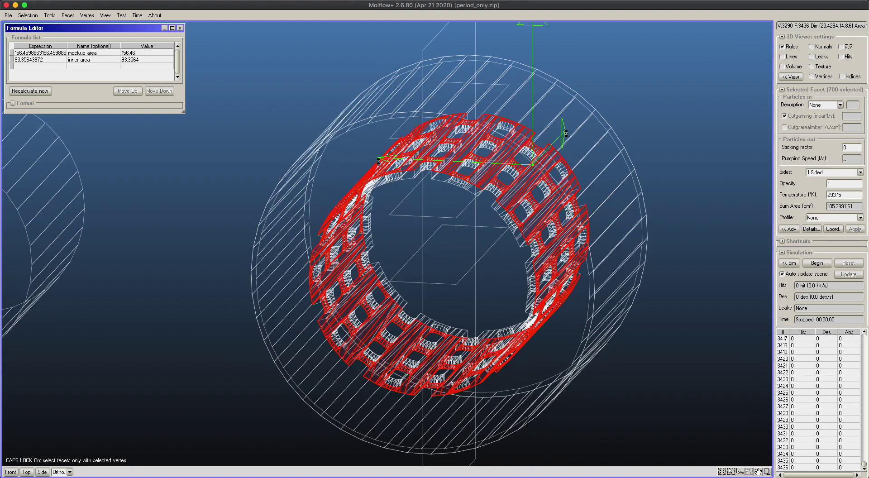
click(23, 15)
mouse_move(89, 170)
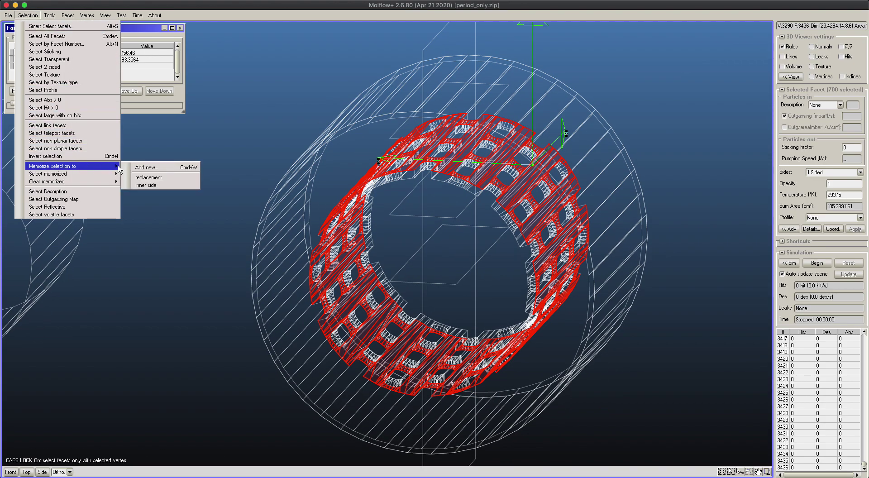
click(130, 170)
triple_click(466, 241)
text(0)
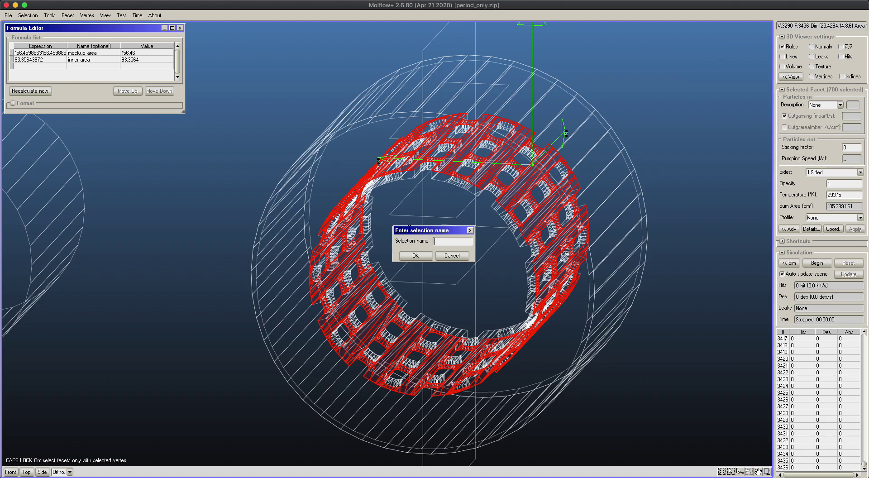
click(415, 256)
Step: Copy the outer wall's sum area, 105.2991161, into a third formula expression and name it "outer area"
double_click(854, 205)
key(ctrl+c)
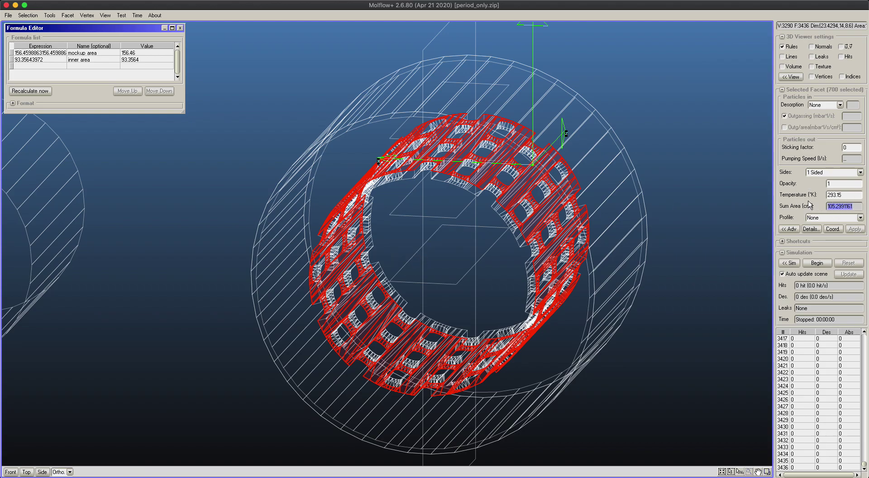
click(49, 66)
key(ctrl+v)
click(89, 66)
text(oute)
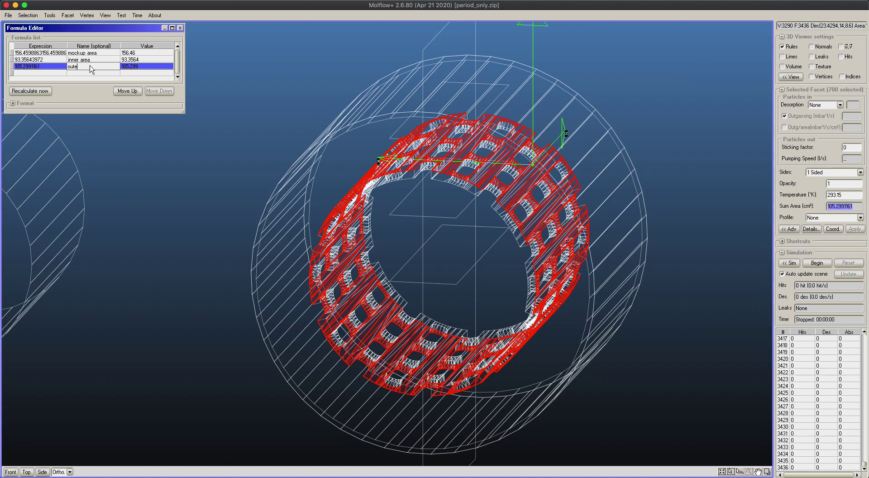
click(116, 77)
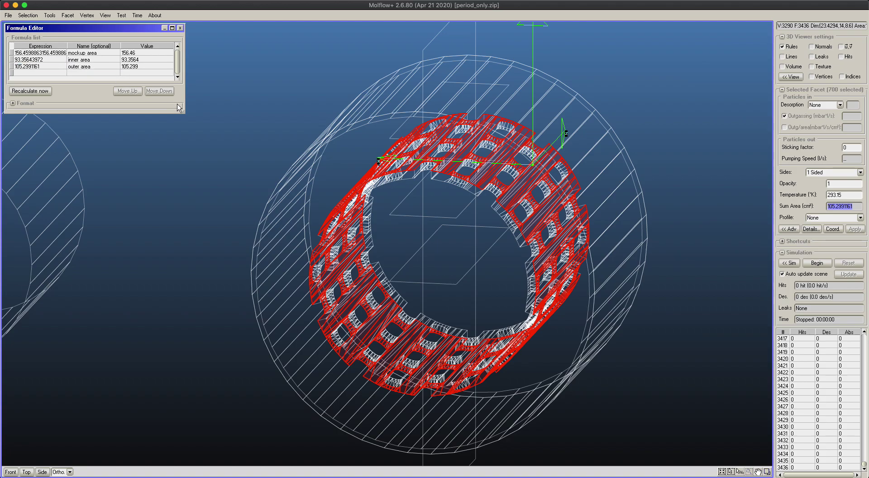
Step: Enlarge the Formula Editor and add a formula named "area ratio" dividing (93.356439+105.299116)/2 by the mockup area
drag(183, 112, 241, 208)
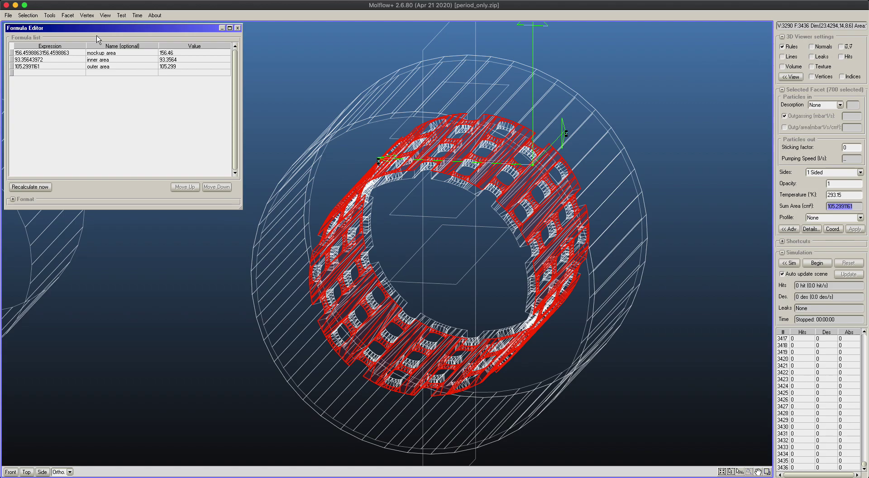
click(40, 74)
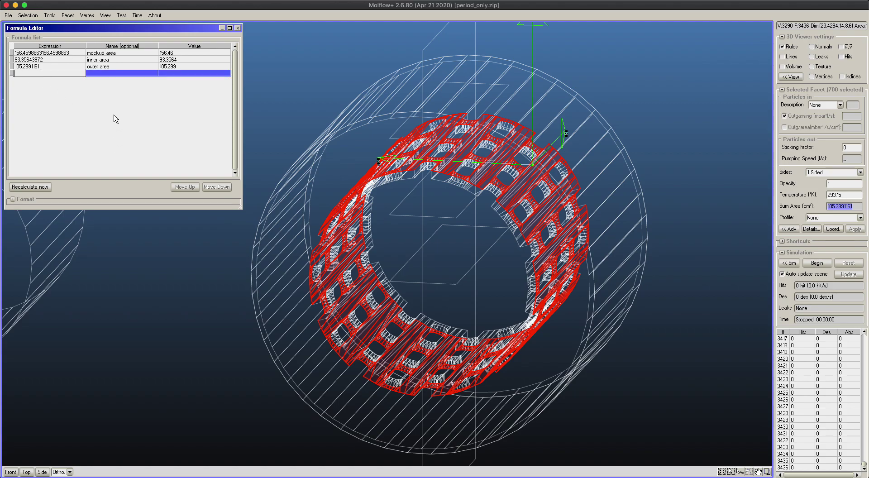
right_drag(381, 183, 450, 140)
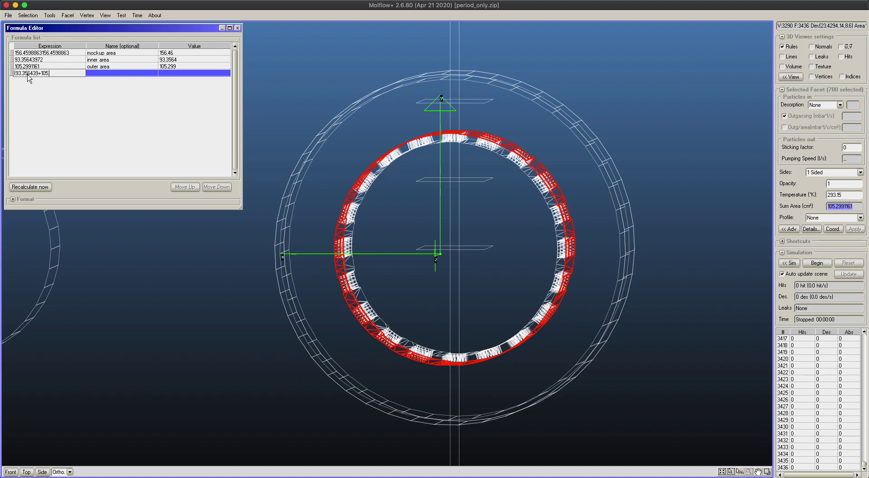
text(99116)/2/156.4)
text(5)
text(98)
text(886)
click(98, 107)
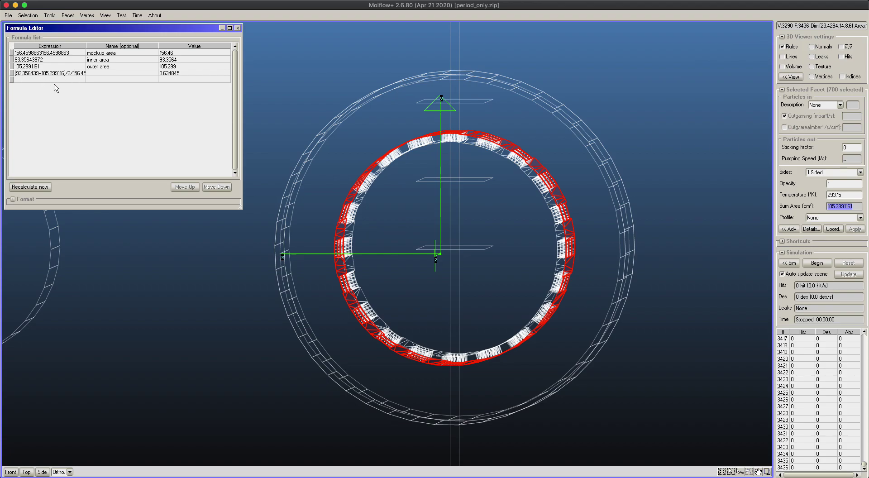
click(119, 73)
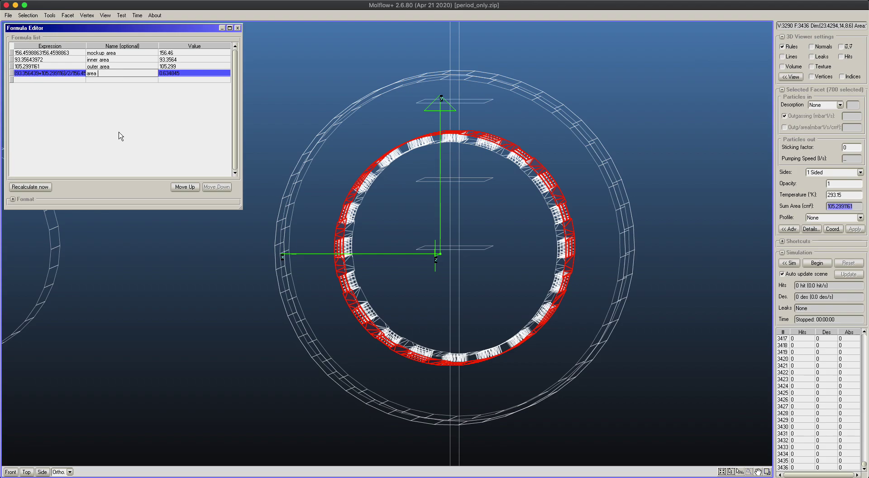
click(140, 120)
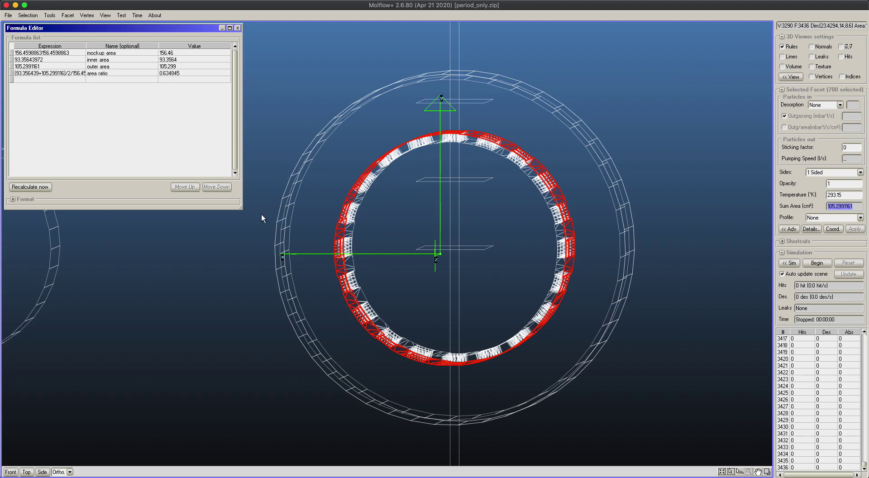
Step: Select the mockup cylinder's facets and apply an opacity of 0.6348 and the 2 Sided option
middle_drag(287, 221, 482, 233)
scroll(387, 243, down, 5)
middle_drag(386, 243, 489, 217)
scroll(490, 217, up, 2)
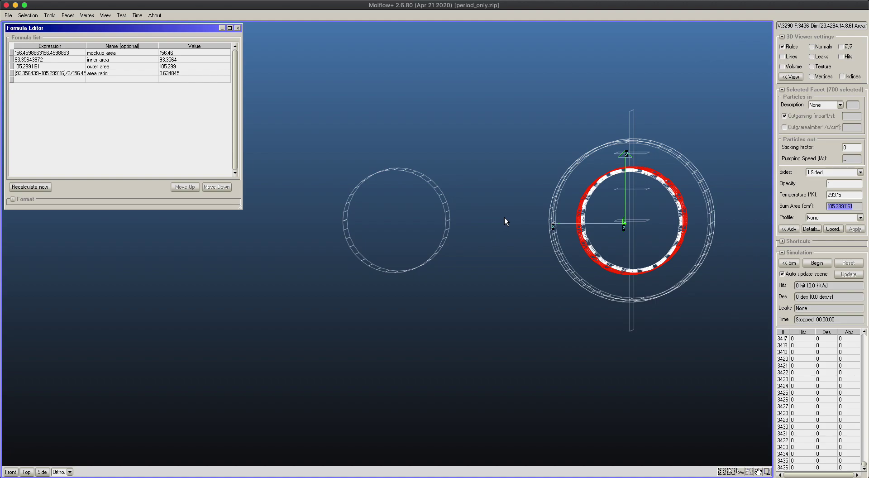
drag(309, 151, 501, 310)
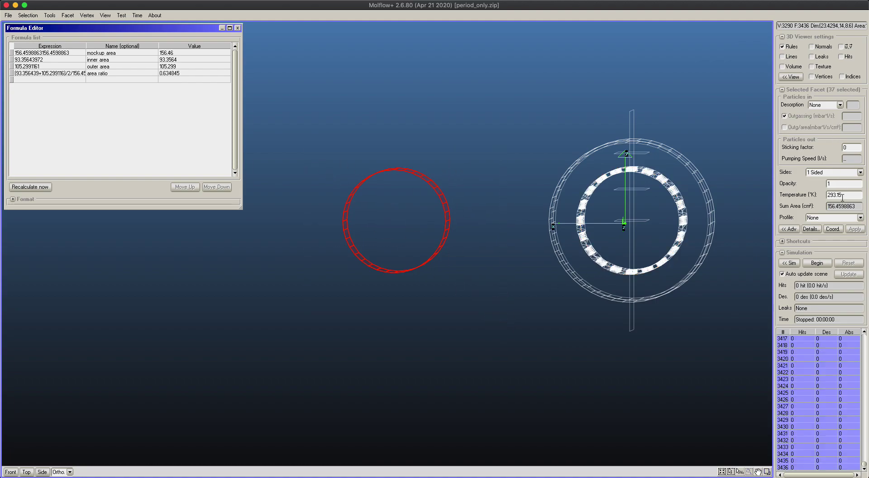
text(0.6348)
click(859, 172)
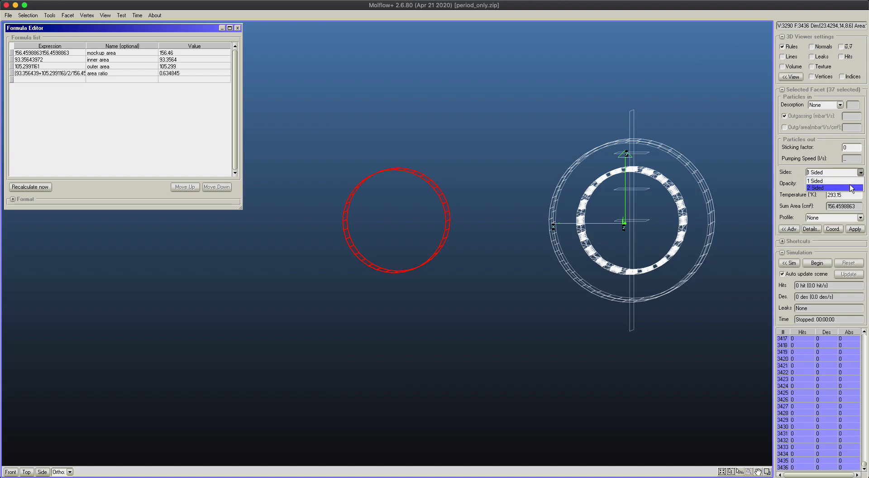
click(851, 188)
click(854, 229)
Step: Display the facet normals and swap the mockup cylinder's normals so they point outward
right_drag(504, 174, 452, 202)
click(812, 47)
right_drag(528, 127, 515, 108)
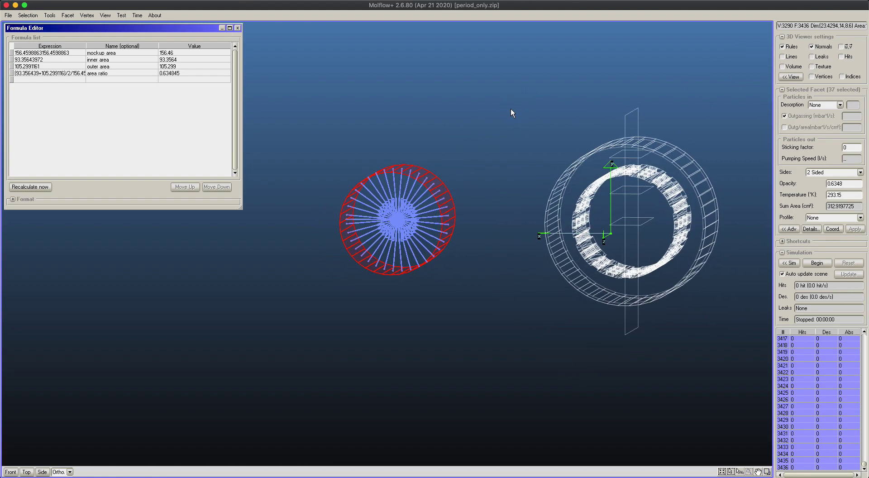
mouse_move(459, 176)
right_down()
mouse_move(437, 180)
mouse_move(454, 183)
right_up()
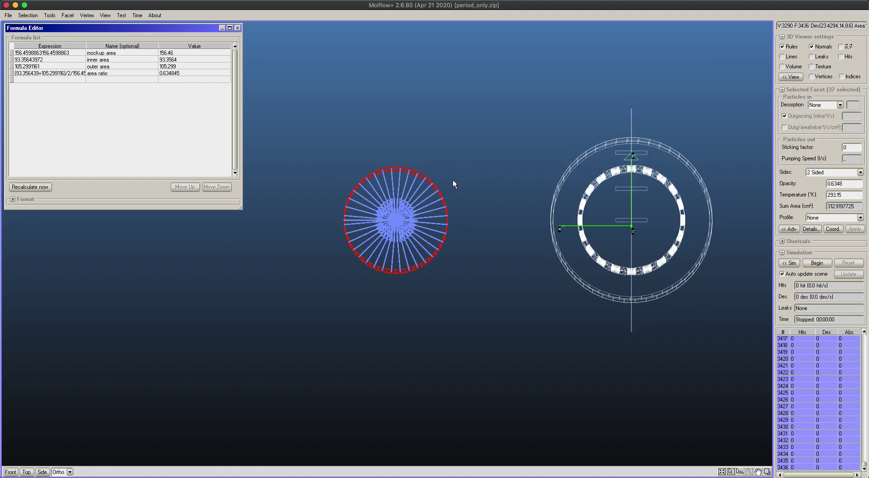
key(ctrl+n)
key(ctrl+n)
key(ctrl+n)
right_drag(510, 181, 471, 174)
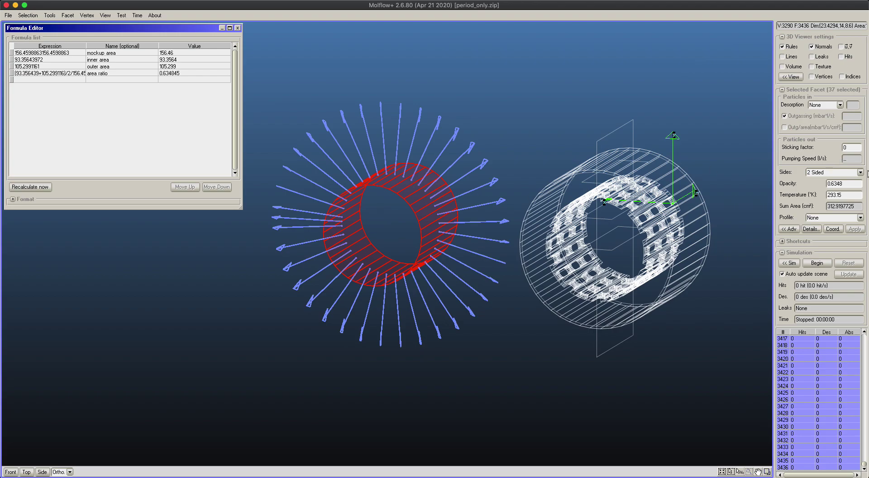
Step: Deselect the mockup cylinder's facets and save the project to the Desktop as mockup_ready
click(506, 109)
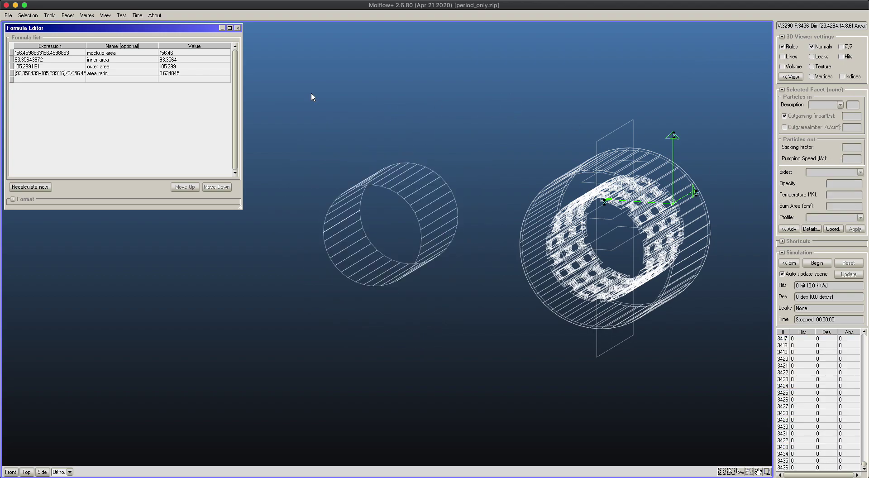
click(7, 16)
click(41, 71)
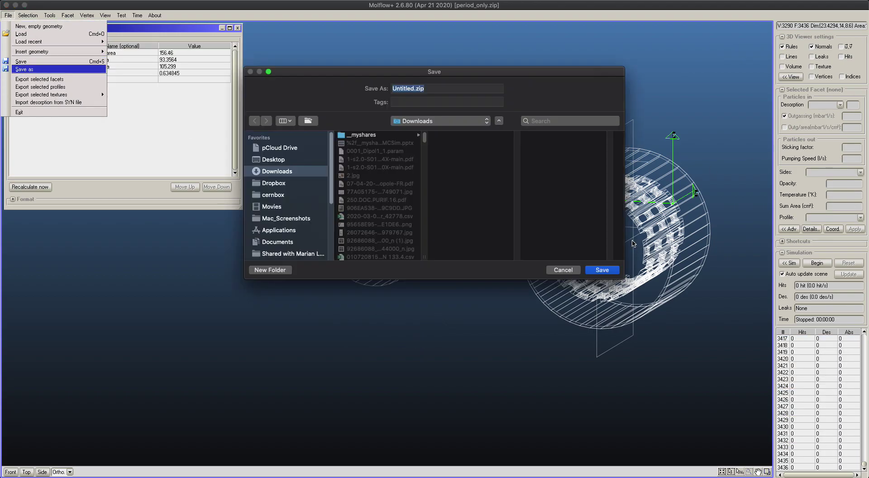
click(275, 160)
text(mockup_ready)
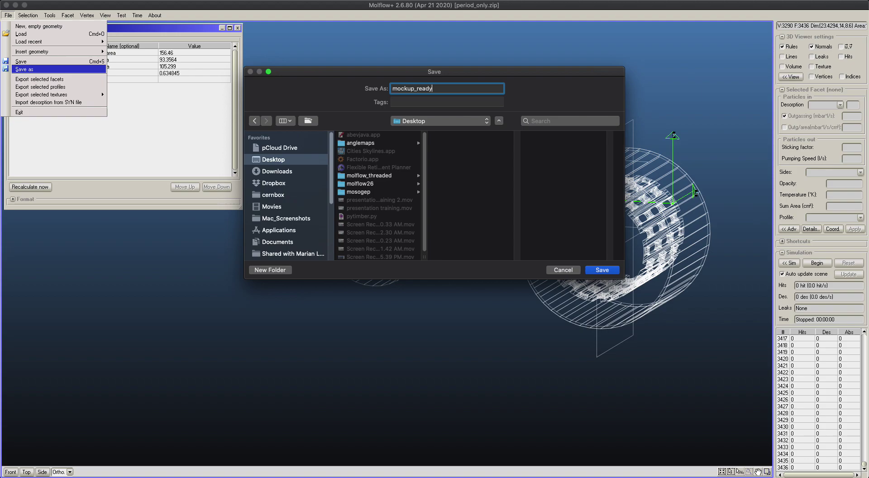
key(Return)
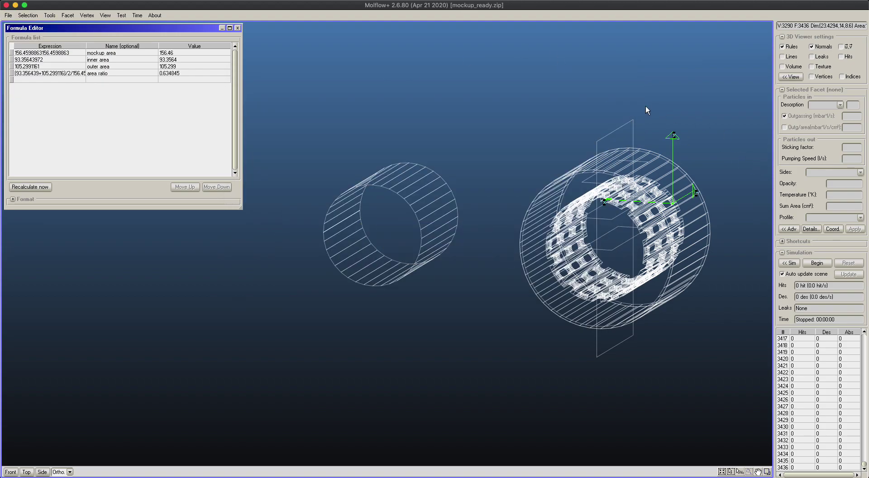
Step: Display the particle trajectory lines and run the simulation for about a second before pausing it
middle_drag(601, 107, 438, 103)
right_drag(438, 102, 532, 241)
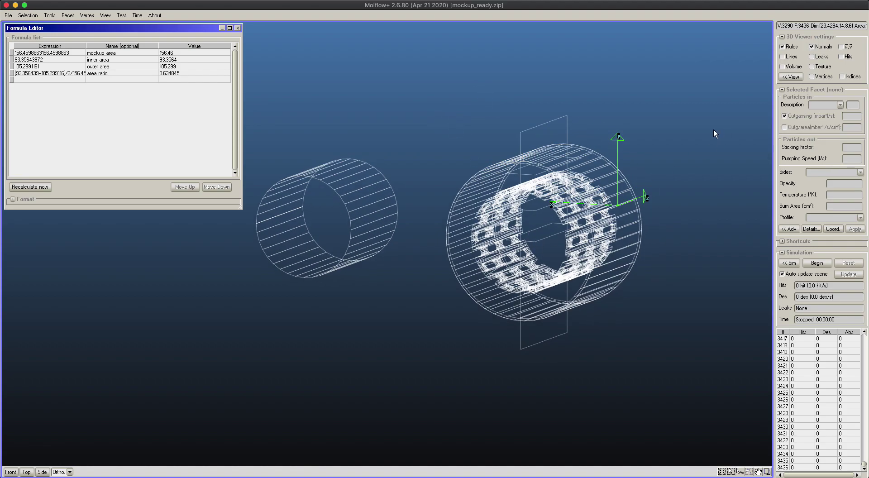
click(793, 57)
click(816, 264)
click(816, 264)
Step: Examine the trajectories around the slotted tube wall in the front view, with the hits displayed too
right_drag(522, 211, 567, 188)
scroll(569, 185, up, 10)
middle_drag(569, 185, 450, 231)
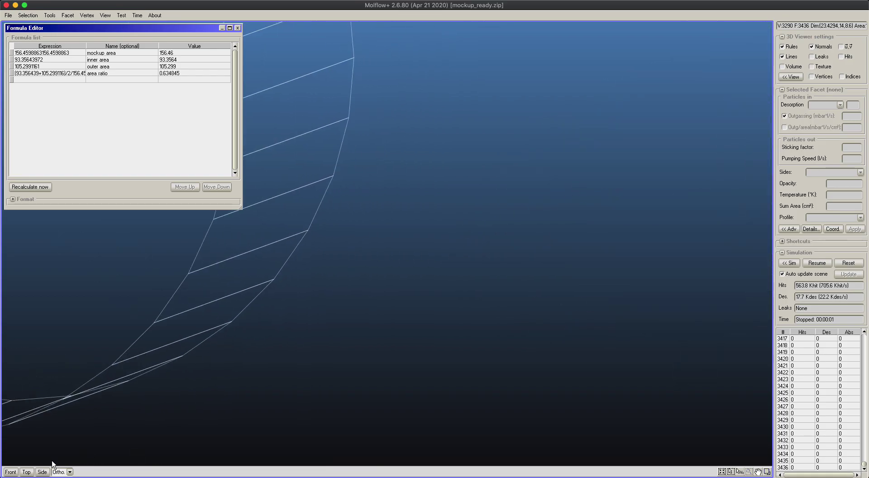
click(17, 472)
scroll(653, 132, up, 6)
middle_drag(654, 132, 362, 242)
scroll(599, 79, up, 4)
middle_drag(599, 79, 523, 222)
scroll(573, 186, up, 4)
middle_drag(573, 186, 543, 205)
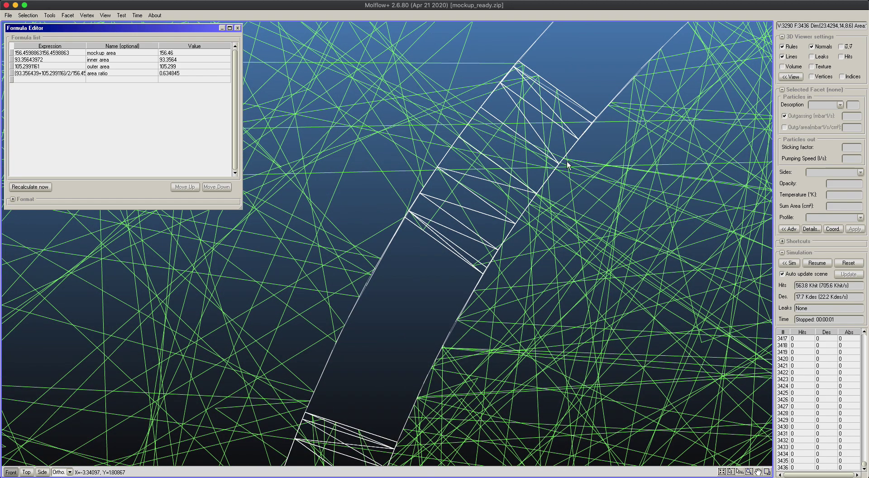
click(841, 57)
scroll(560, 201, down, 2)
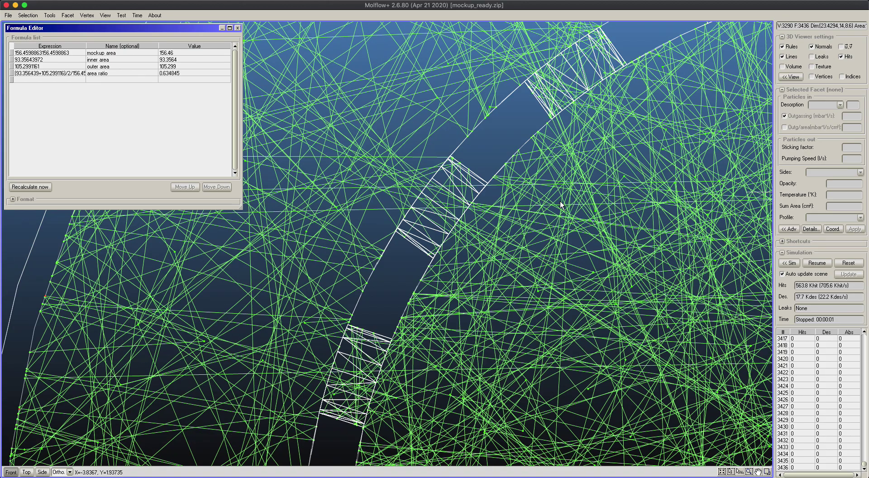
scroll(514, 161, up, 3)
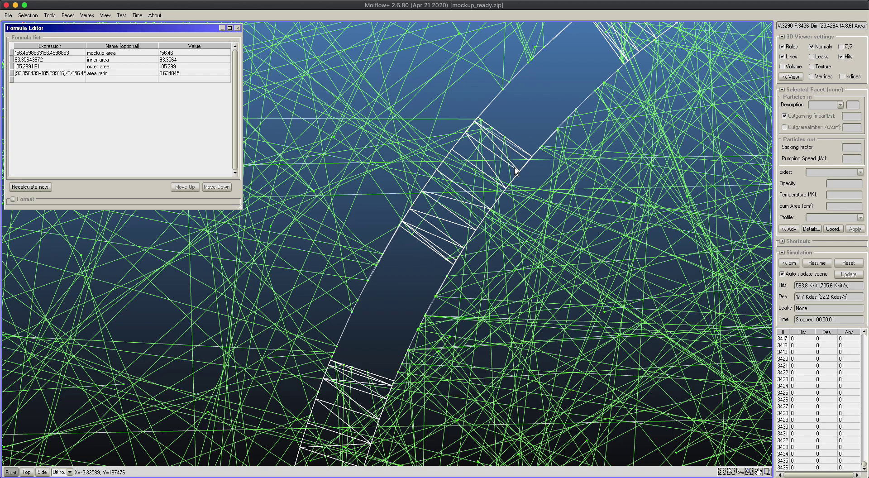
scroll(561, 208, down, 10)
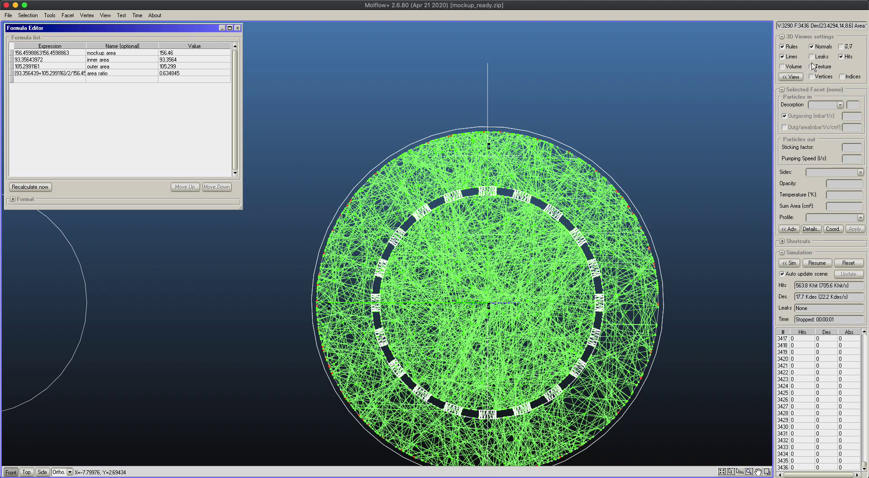
Step: Hide the lines, normals and hits, and select the facets of the slotted tube's uppermost wall segment
click(795, 57)
scroll(546, 122, up, 10)
middle_drag(589, 119, 430, 219)
drag(499, 151, 588, 232)
scroll(620, 277, down, 2)
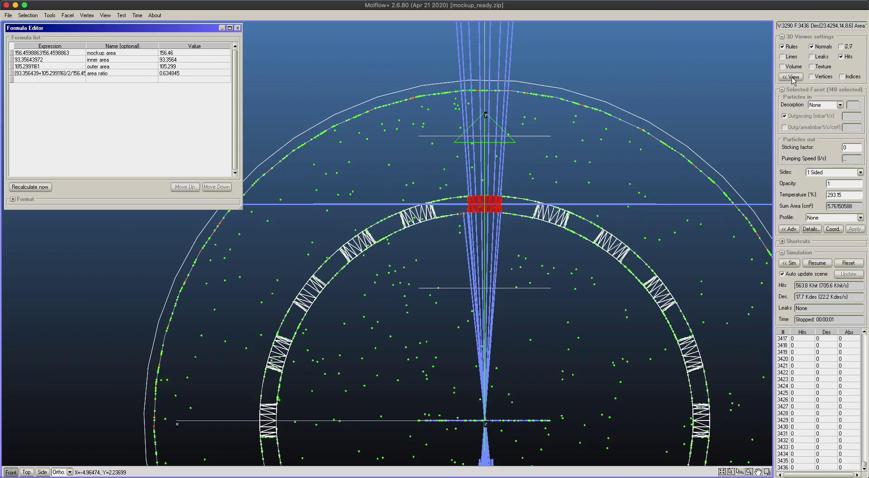
click(826, 47)
scroll(630, 133, down, 3)
right_drag(524, 204, 485, 285)
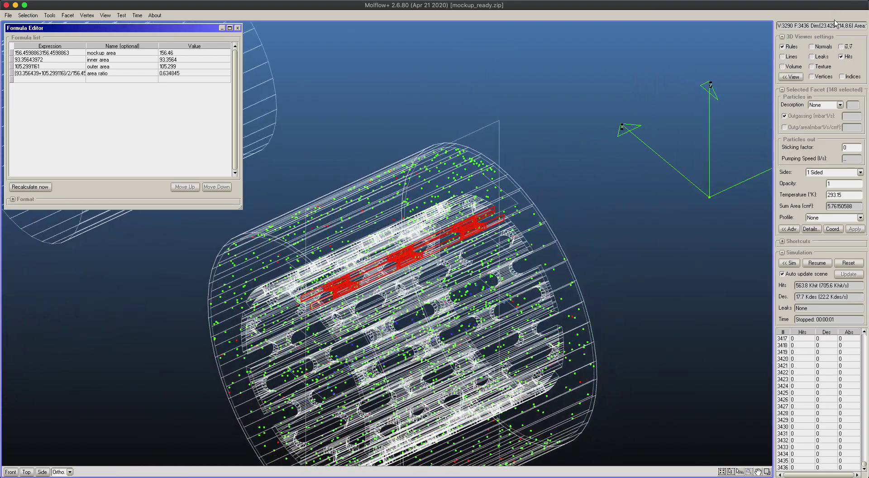
click(840, 57)
Step: Reselect the facets of the tube's uppermost slot row while looking along the tube axis
right_drag(480, 253, 625, 154)
scroll(479, 200, up, 5)
middle_drag(521, 164, 449, 185)
scroll(504, 176, up, 4)
middle_drag(558, 170, 474, 138)
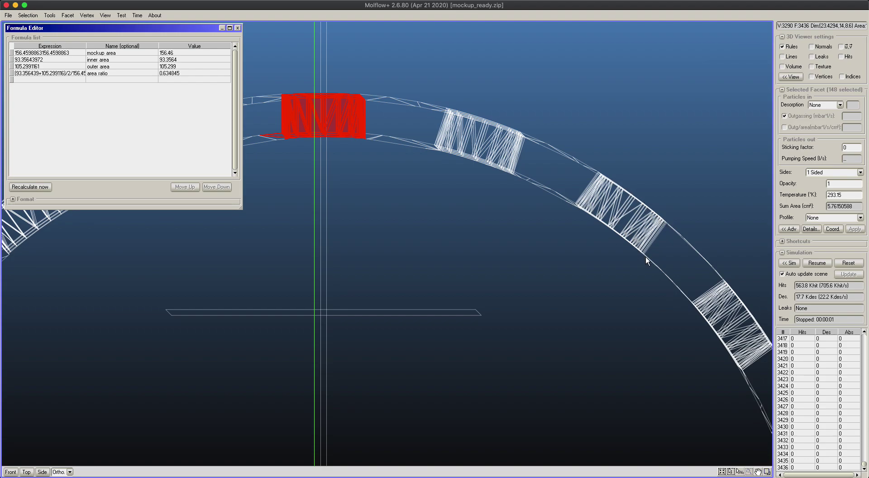
middle_drag(397, 158, 513, 195)
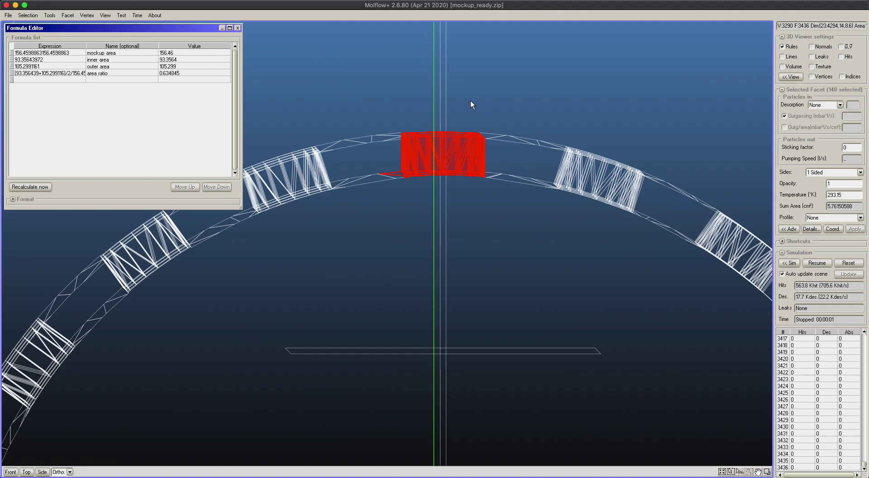
mouse_move(484, 119)
right_down()
mouse_move(504, 120)
mouse_move(474, 120)
mouse_move(496, 120)
right_up()
click(400, 117)
drag(400, 117, 490, 188)
right_drag(535, 153, 521, 196)
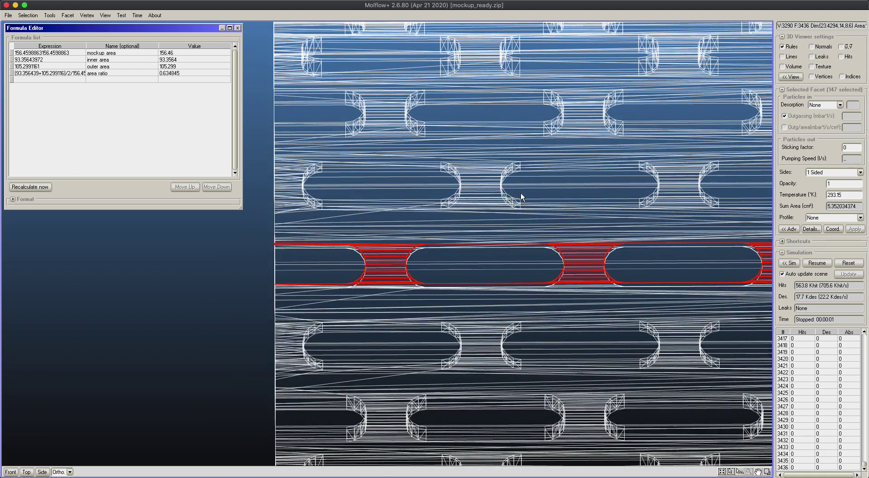
Step: Try to isolate one slot's facets by selecting its end vertices and limiting facet selection to selected vertices
key(Tab)
drag(394, 236, 570, 308)
right_drag(571, 307, 531, 166)
middle_drag(386, 162, 425, 168)
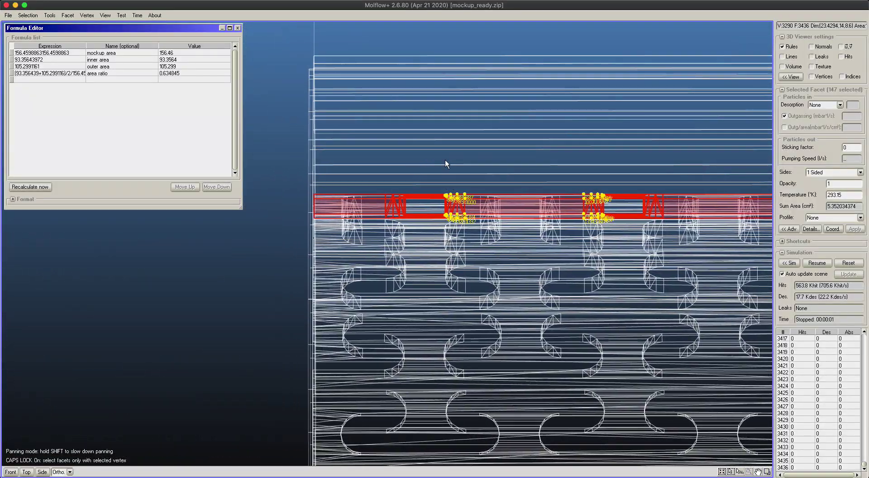
drag(282, 169, 486, 250)
middle_drag(486, 254, 375, 269)
ctrl+drag(455, 184, 606, 275)
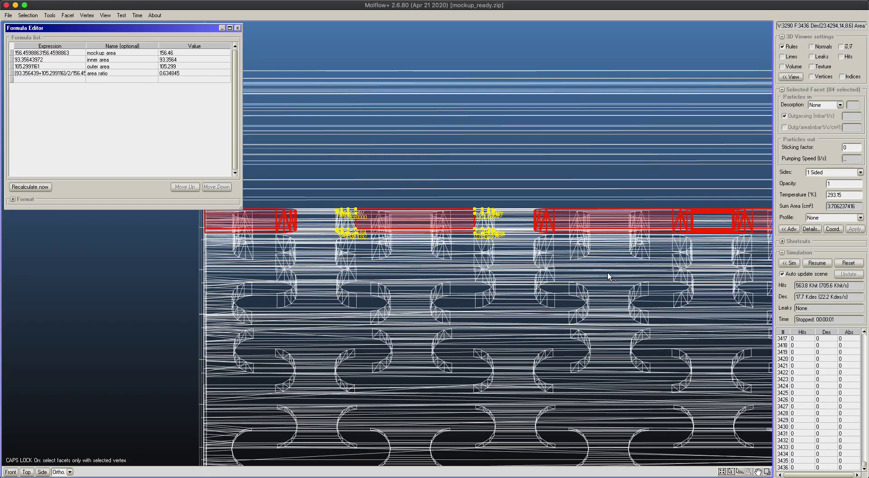
middle_drag(454, 189, 487, 223)
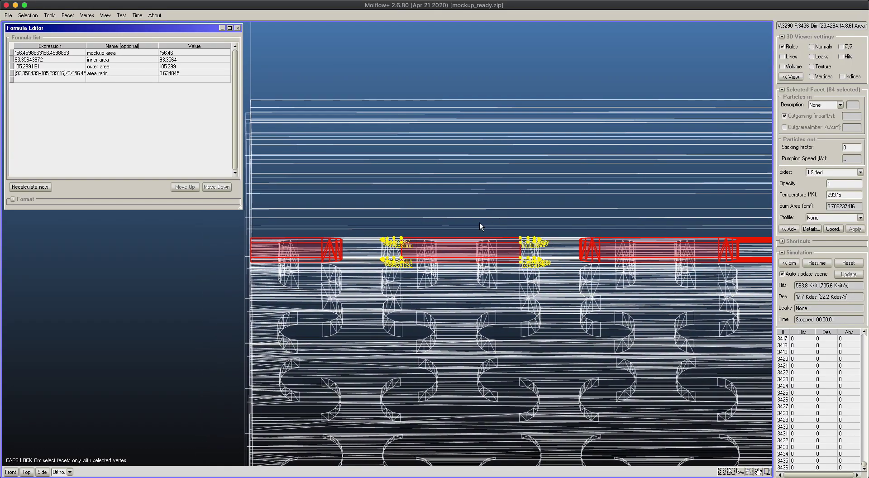
Step: Reselect the tube's full slot row without the vertex restriction and clear the vertex selection
right_drag(424, 241, 409, 211)
drag(379, 215, 448, 284)
right_drag(463, 224, 408, 281)
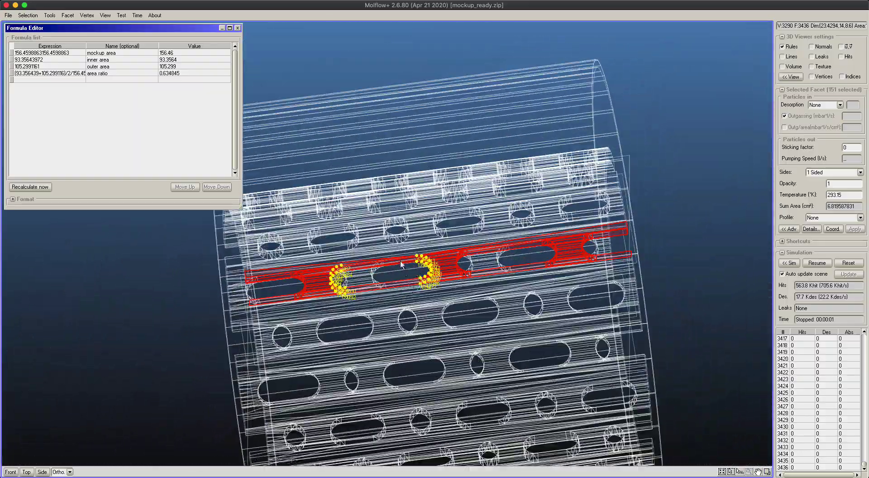
key(Tab)
click(693, 227)
Step: Deselect the slot row's facets toward both tube ends, keeping those around one slot near the row's start
middle_drag(233, 248, 321, 216)
ctrl+drag(324, 235, 402, 281)
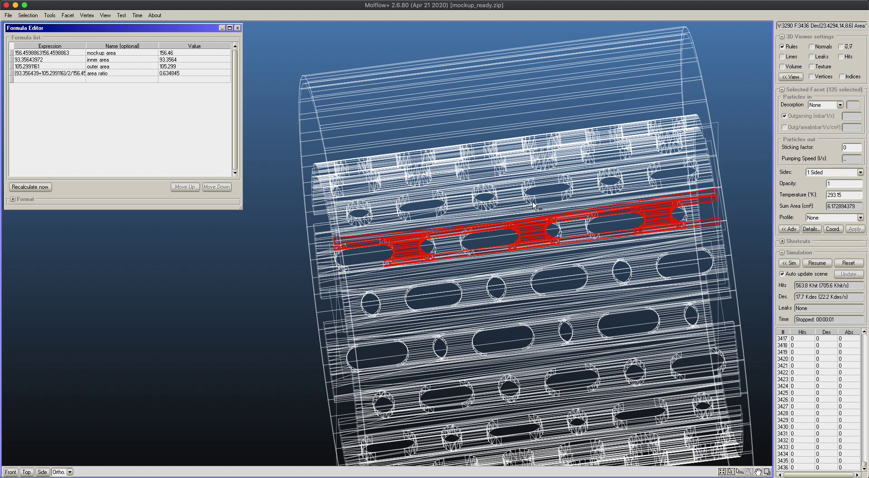
ctrl+drag(718, 242, 702, 213)
ctrl+click(703, 197)
ctrl+click(701, 195)
ctrl+click(622, 231)
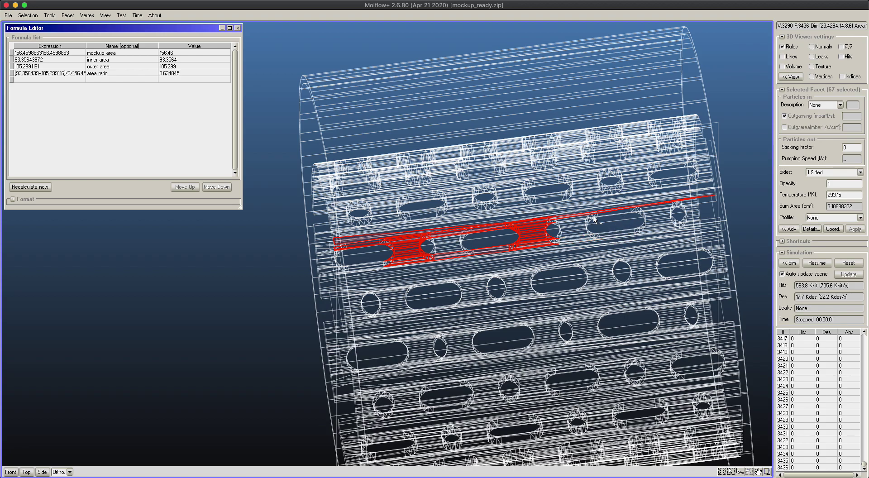
ctrl+click(573, 215)
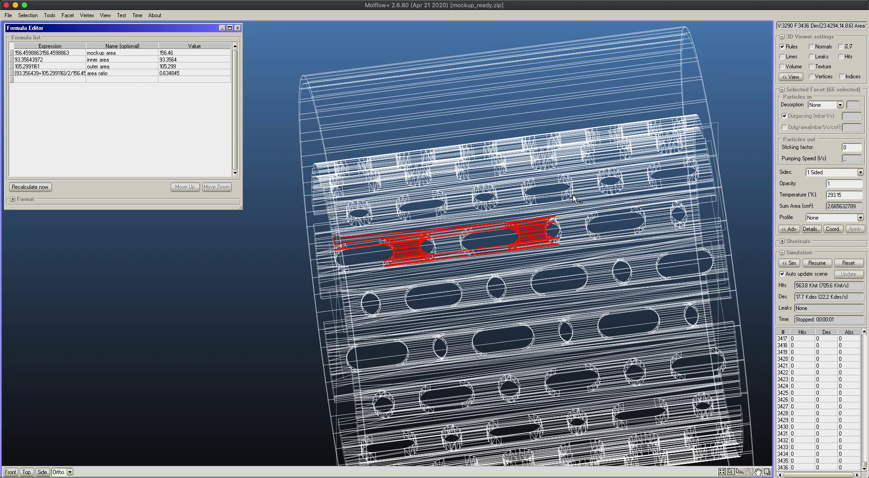
ctrl+drag(544, 238, 542, 237)
Step: Deselect the inner and outer wall strips between the end slot and the slot being isolated
scroll(537, 220, up, 10)
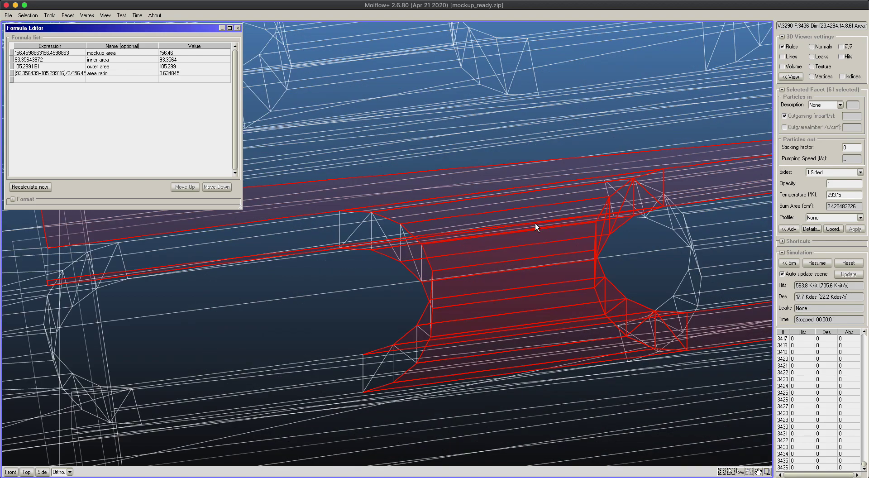
scroll(526, 227, down, 2)
ctrl+click(463, 252)
ctrl+click(461, 254)
ctrl+click(458, 247)
ctrl+click(456, 240)
ctrl+click(454, 225)
ctrl+click(455, 222)
ctrl+click(457, 221)
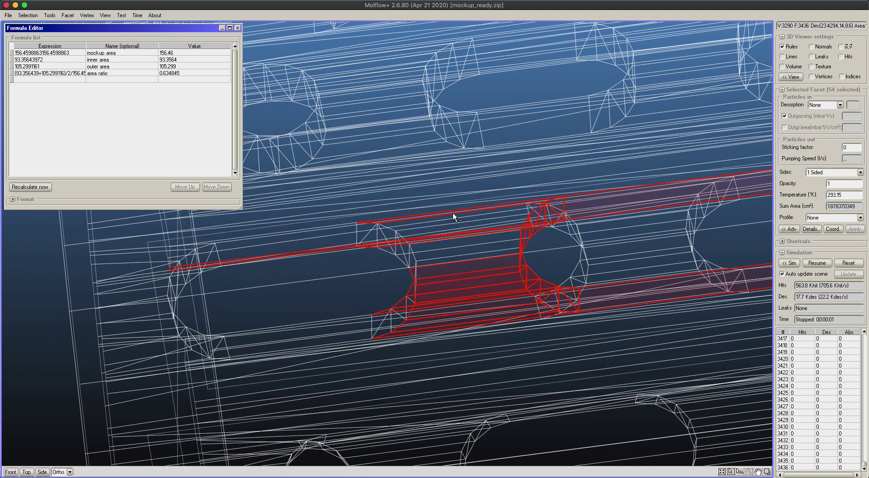
ctrl+click(452, 213)
ctrl+click(458, 235)
ctrl+click(463, 270)
ctrl+click(463, 277)
ctrl+click(466, 286)
ctrl+click(469, 293)
ctrl+click(469, 301)
ctrl+click(470, 304)
ctrl+click(480, 320)
ctrl+click(477, 321)
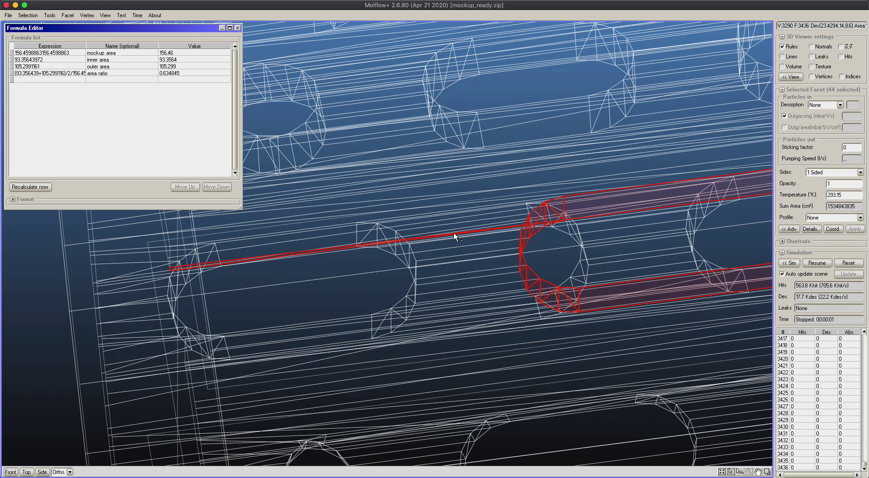
ctrl+click(182, 270)
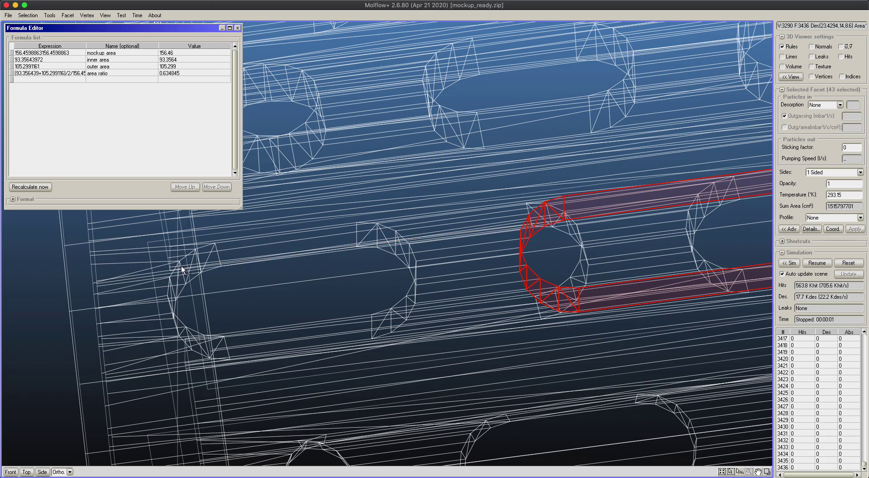
Step: Deselect the wall strips on the slot's other side, keeping only the 32 facets of its side wall
middle_drag(613, 310, 424, 306)
ctrl+click(494, 309)
ctrl+click(492, 307)
ctrl+click(492, 299)
ctrl+click(490, 289)
ctrl+click(490, 273)
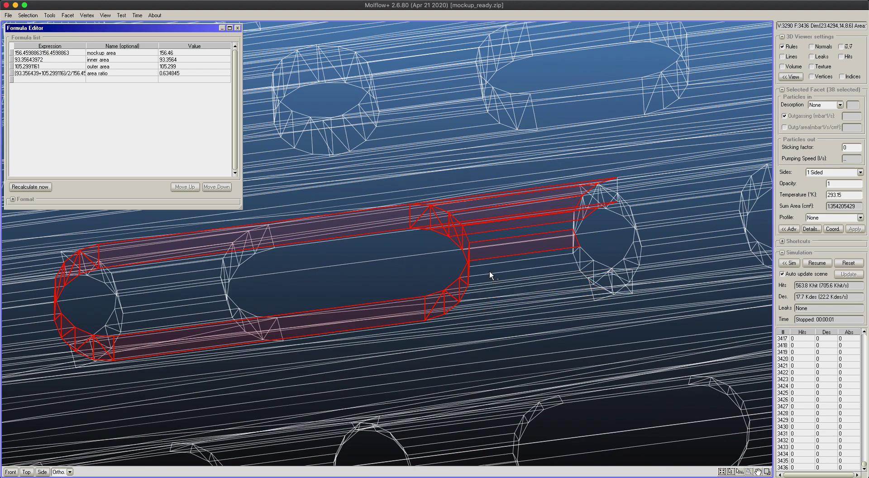
ctrl+click(485, 243)
ctrl+click(479, 219)
ctrl+click(478, 226)
ctrl+click(455, 202)
ctrl+click(451, 203)
ctrl+click(452, 202)
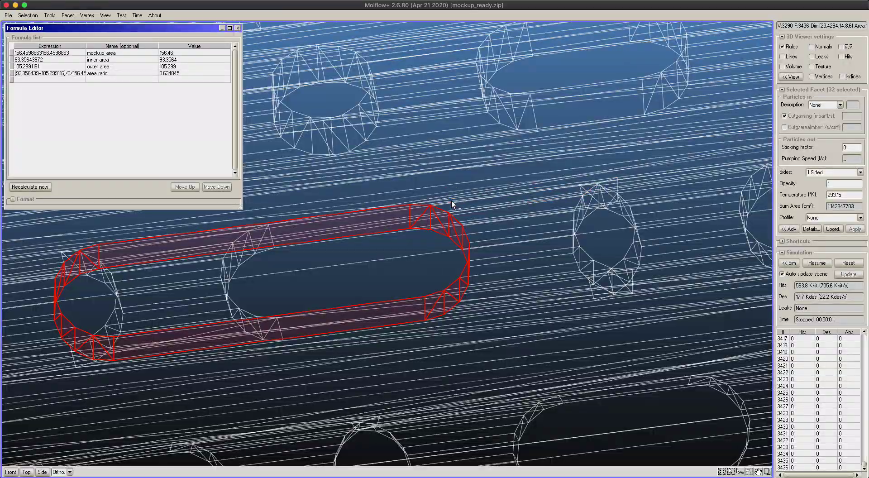
Step: Copy the selected slot facets with an absolute offset of 10 cm in Z and accept resetting the simulation data
right_drag(493, 262, 587, 257)
scroll(586, 256, down, 6)
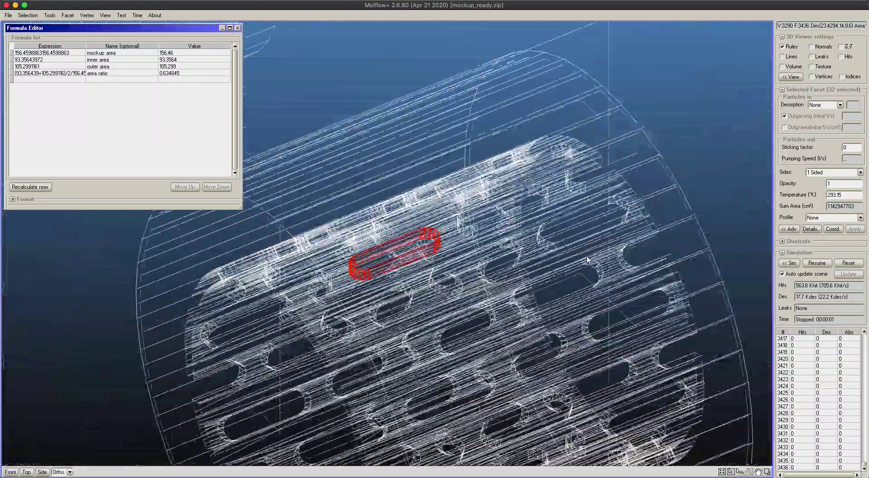
click(68, 15)
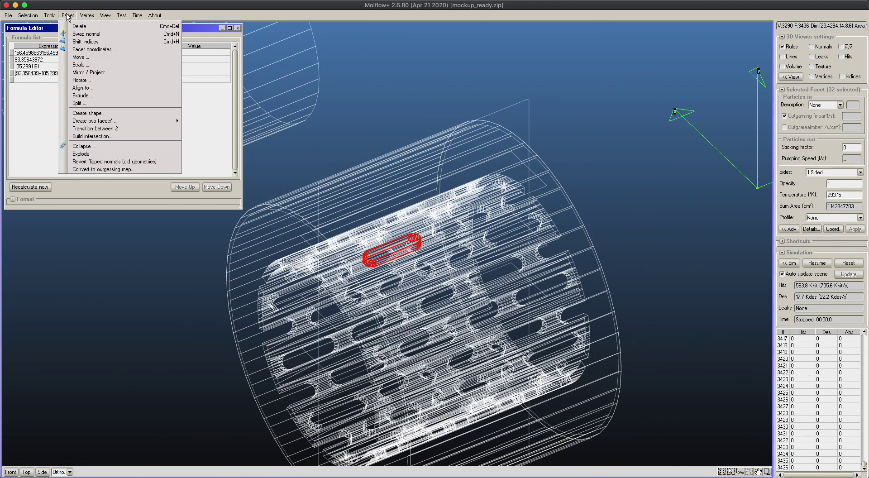
click(103, 59)
right_drag(528, 231, 462, 217)
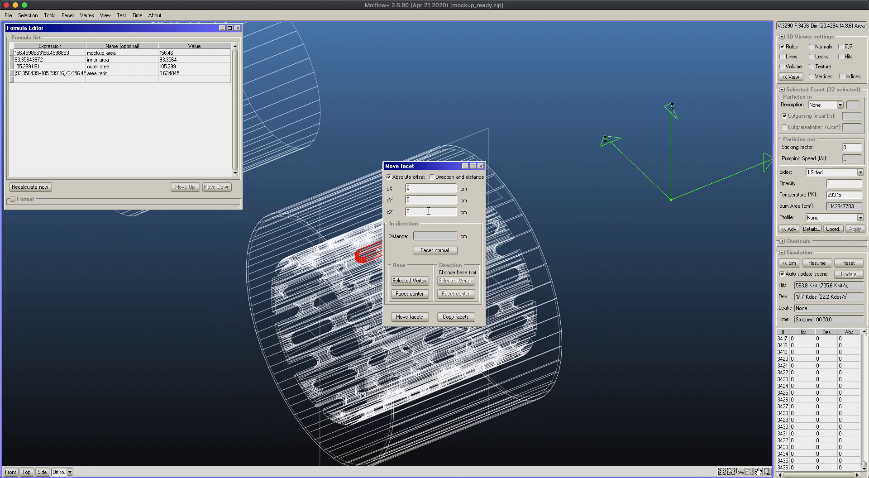
text(10)
click(453, 317)
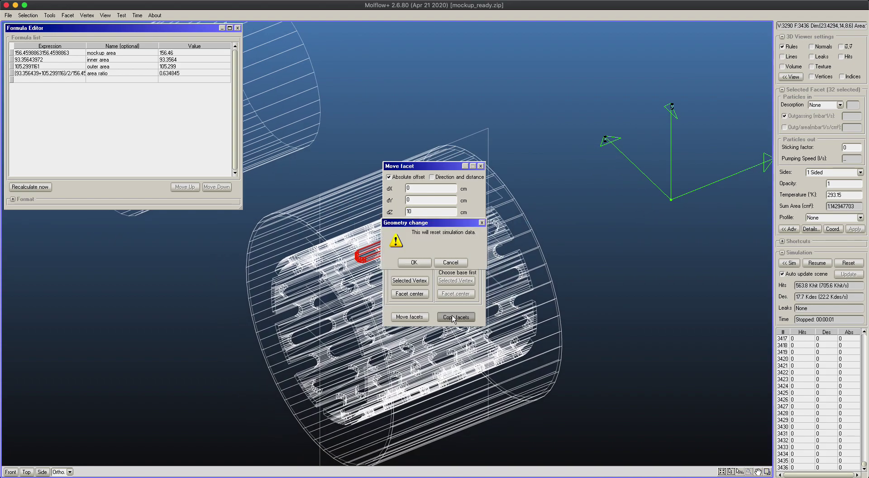
click(428, 264)
click(481, 166)
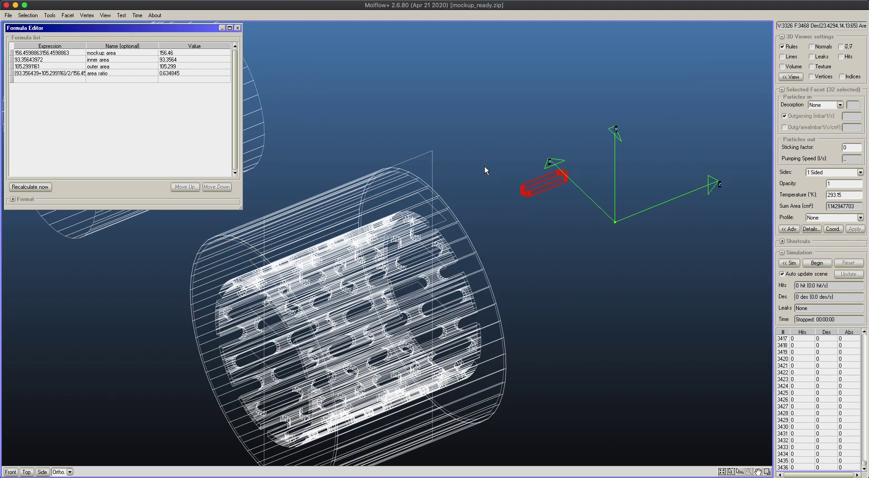
Step: Select all vertices along the slot copy's lower rim and create a convex hull facet from them to close that side
right_drag(569, 218, 458, 205)
click(436, 235)
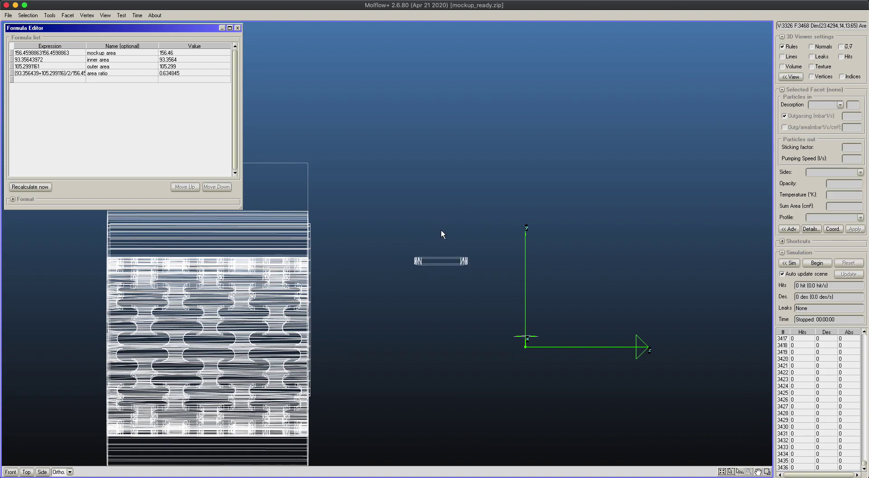
scroll(466, 240, up, 5)
right_drag(536, 285, 552, 325)
click(507, 330)
drag(461, 312, 690, 340)
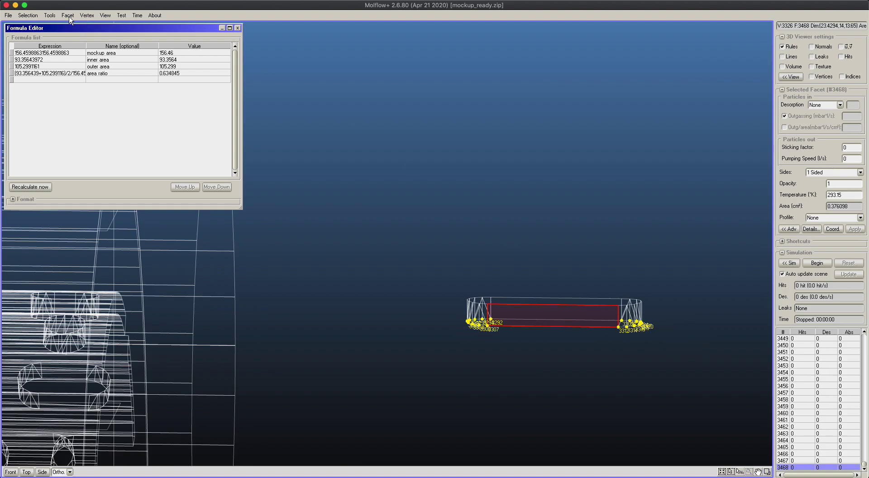
click(87, 15)
mouse_move(95, 27)
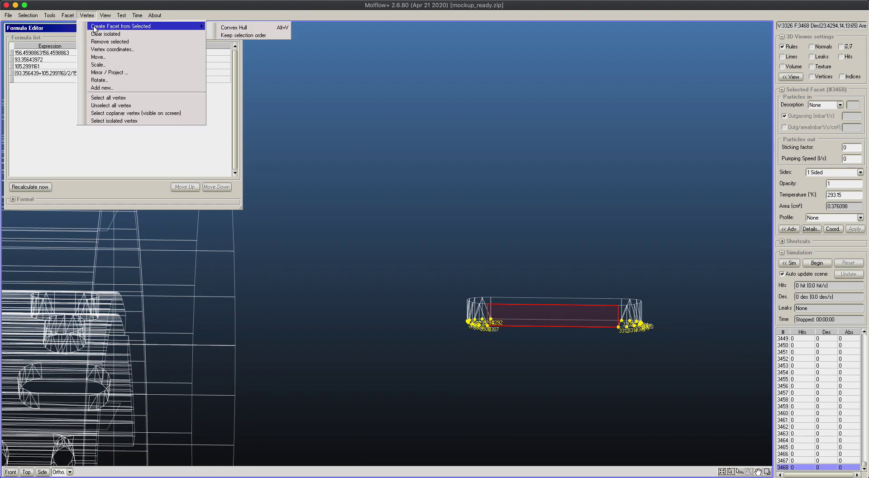
click(237, 31)
Step: Close the slot copy's upper side with a convex hull facet made from its upper rim vertices
right_drag(439, 294, 495, 197)
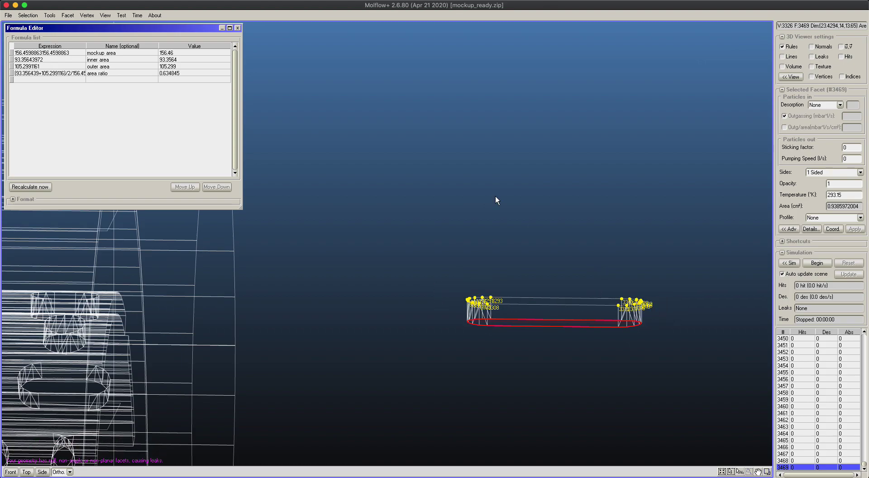
click(87, 15)
mouse_move(97, 27)
click(229, 29)
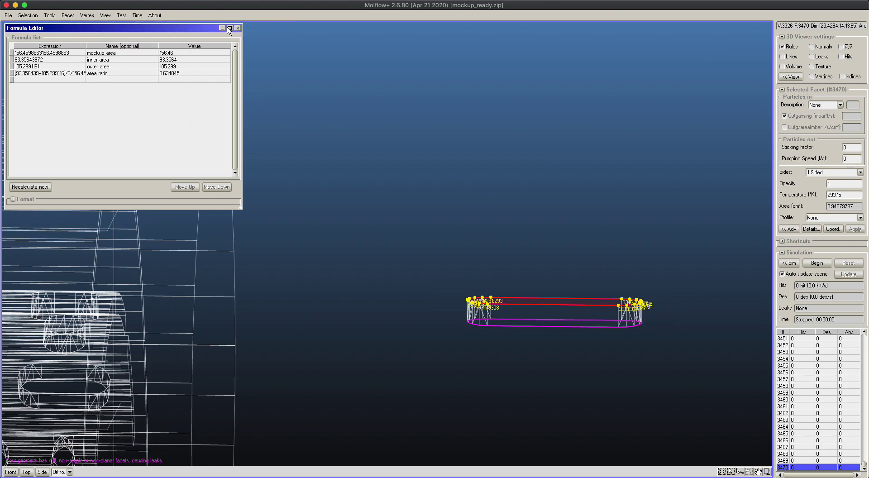
Step: Examine the slot copy's upper and lower cap facets from several angles to judge whether they are planar
click(528, 189)
click(641, 253)
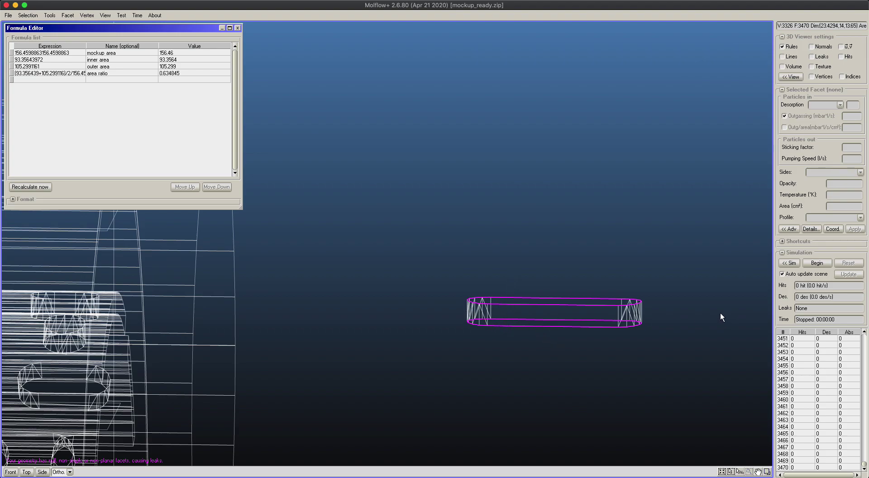
middle_drag(609, 274, 158, 404)
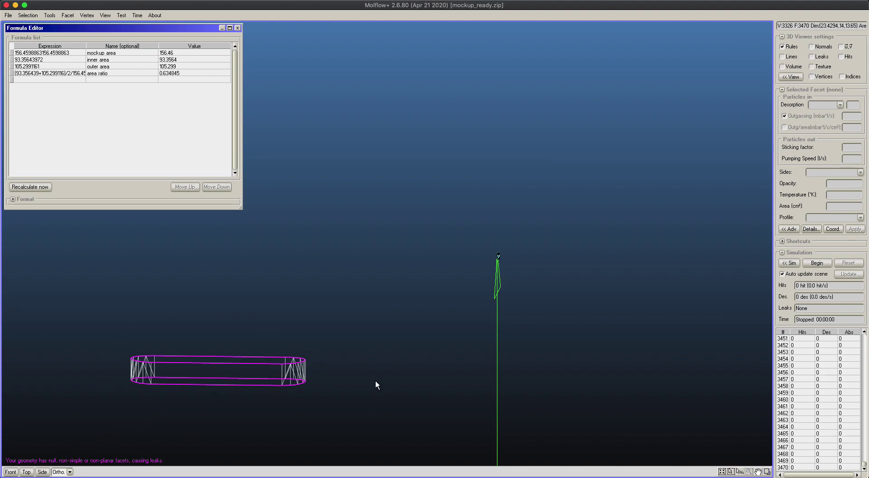
right_drag(273, 383, 445, 346)
right_drag(390, 368, 405, 382)
middle_drag(375, 389, 479, 318)
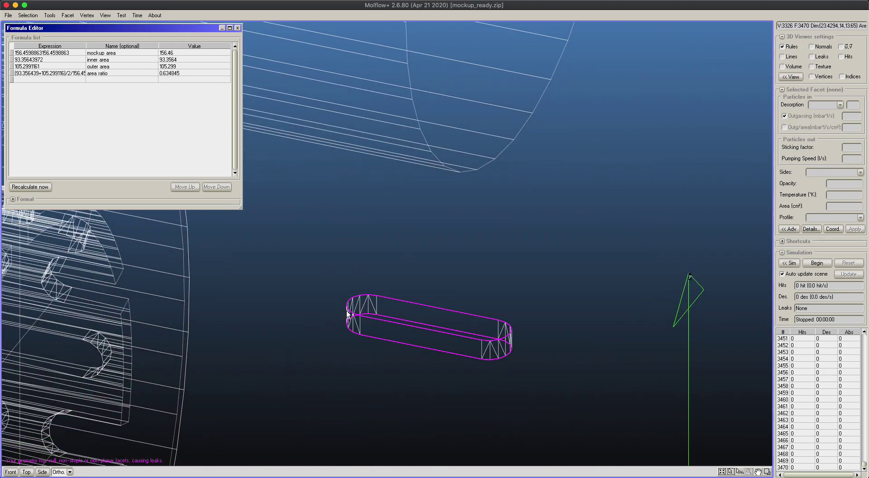
right_drag(480, 360, 517, 324)
click(125, 16)
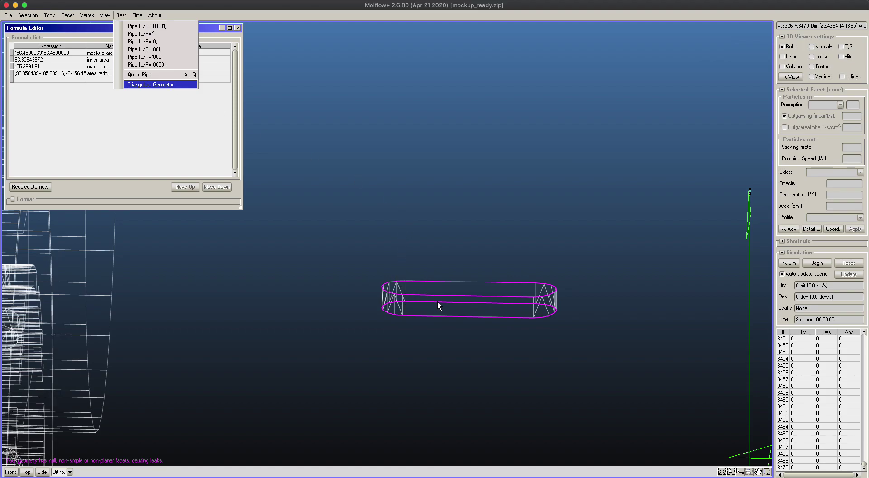
click(634, 310)
Step: Flatten the slot copy's upper rim by setting the Y coordinate of all its vertices to 3.395 and apply the change
right_drag(545, 243, 531, 196)
drag(357, 241, 589, 261)
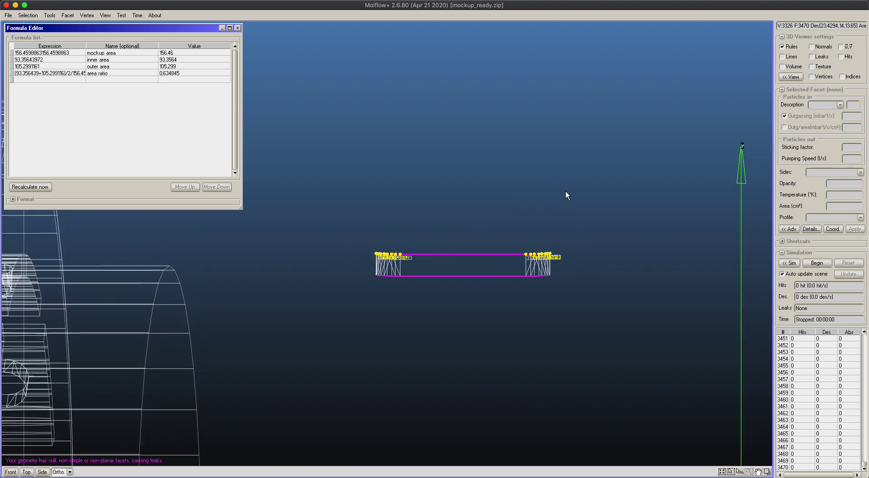
click(87, 16)
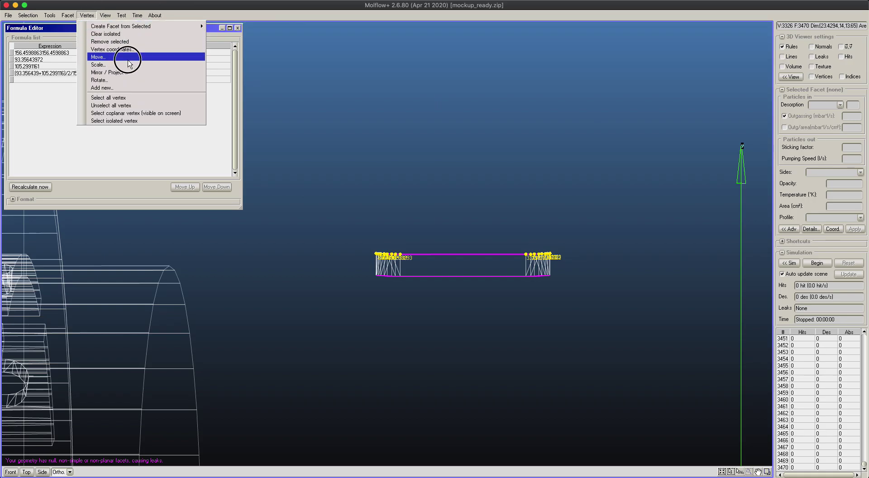
click(129, 53)
right_drag(450, 354, 594, 331)
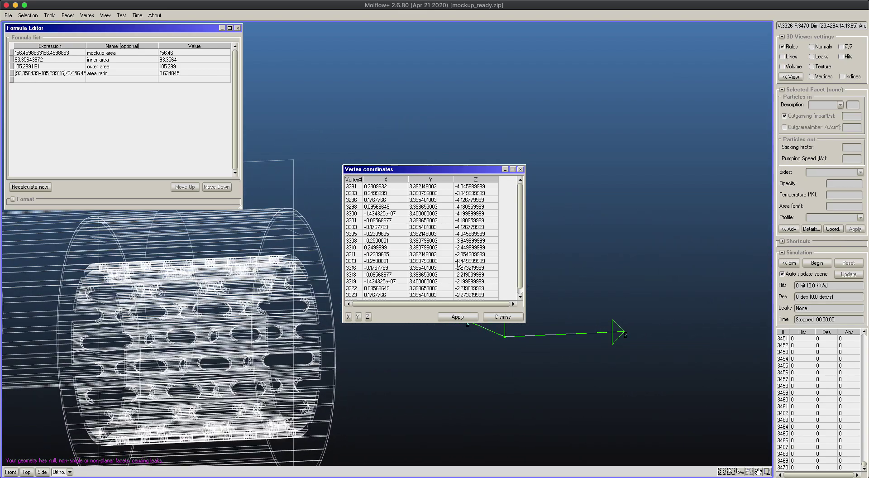
drag(519, 204, 518, 170)
scroll(516, 248, down, 1)
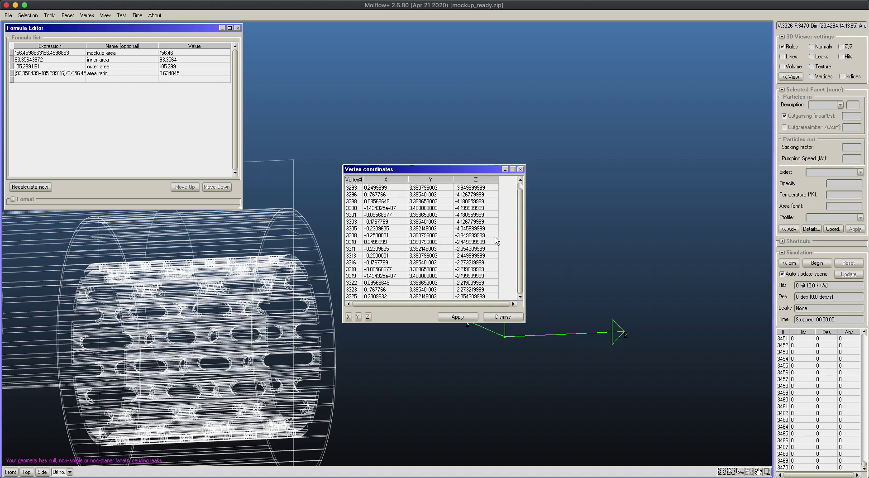
drag(520, 246, 518, 210)
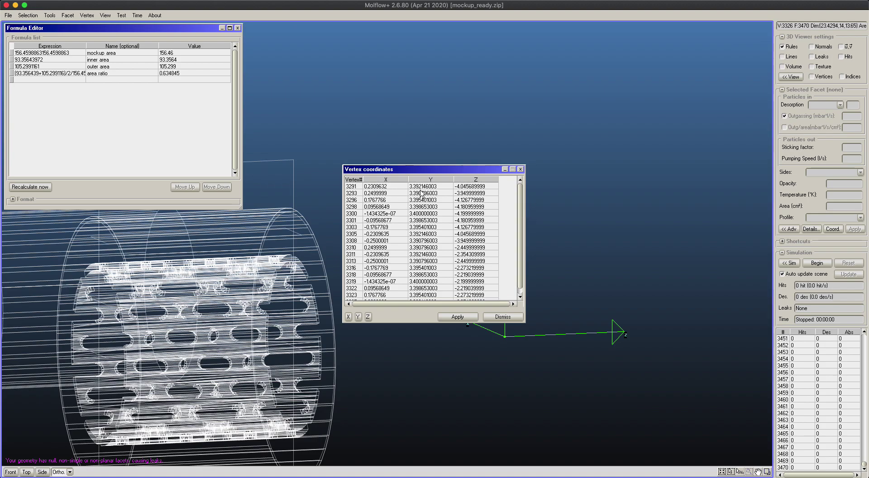
click(358, 317)
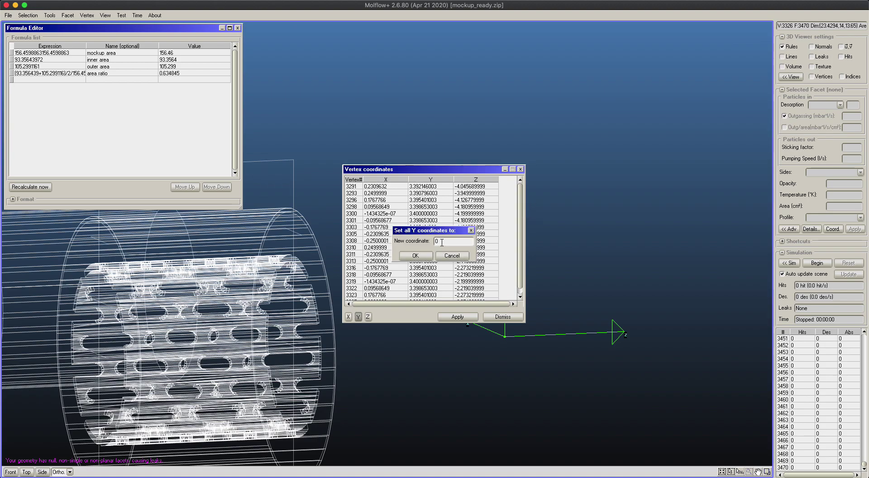
text(3.395)
click(415, 255)
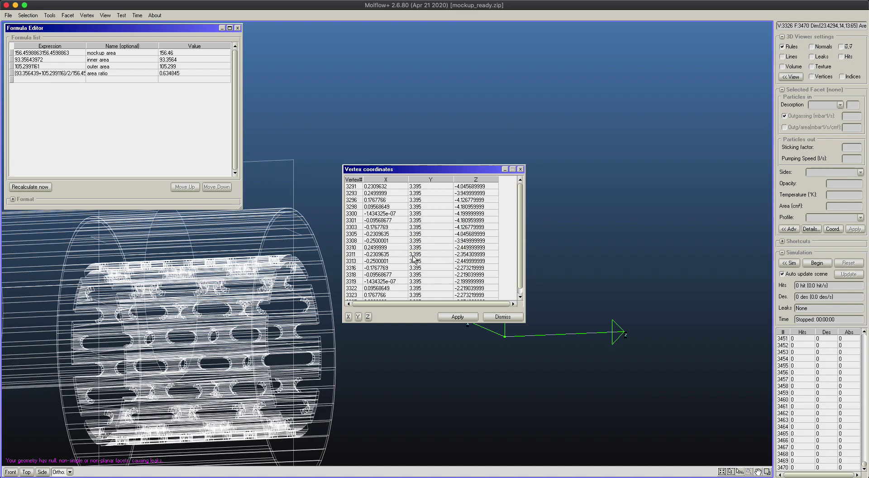
click(457, 317)
click(429, 266)
Step: Flatten the slot copy's lower rim by setting the Y coordinate of all its vertices to 3.1407, apply, and close the vertex coordinates
drag(468, 165, 696, 71)
right_drag(488, 186, 483, 188)
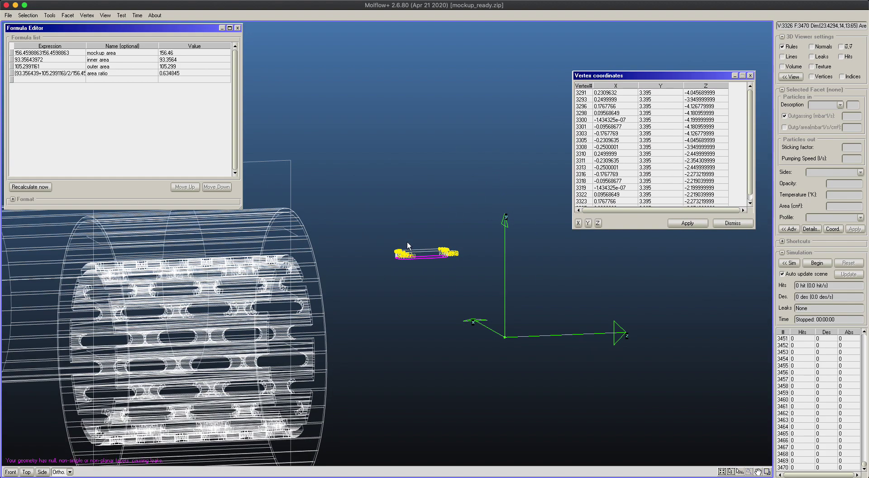
key(d)
drag(393, 256, 472, 273)
right_drag(472, 274, 471, 277)
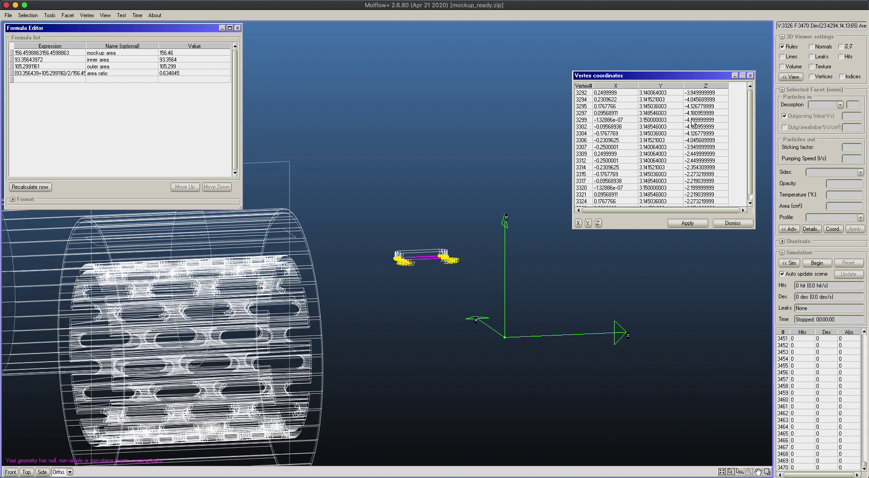
right_drag(456, 239, 456, 240)
scroll(741, 152, down, 1)
click(588, 224)
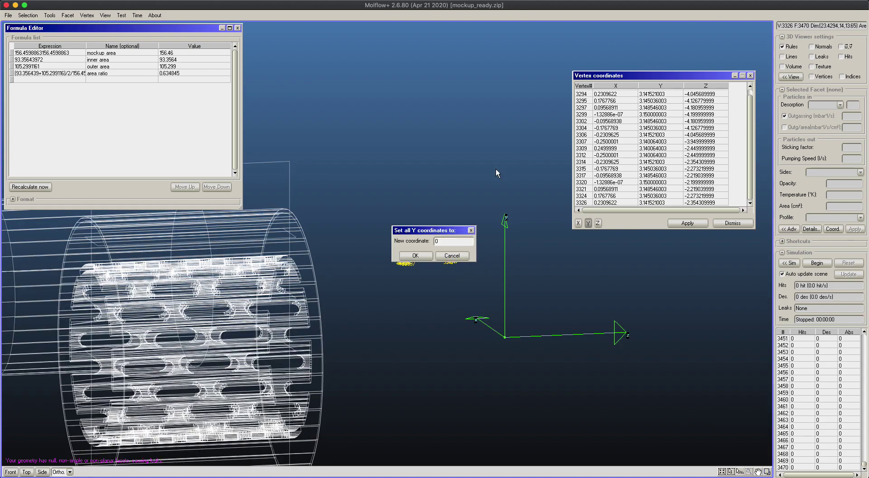
drag(441, 229, 625, 247)
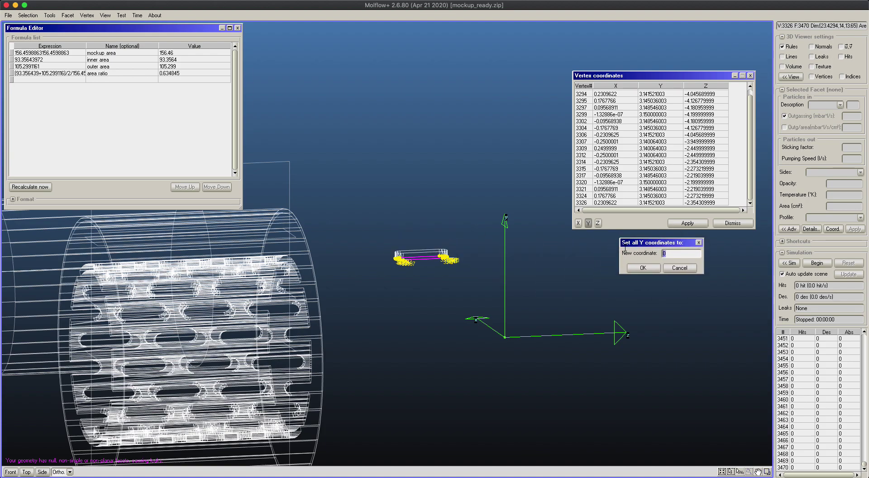
text(3.1407)
click(632, 268)
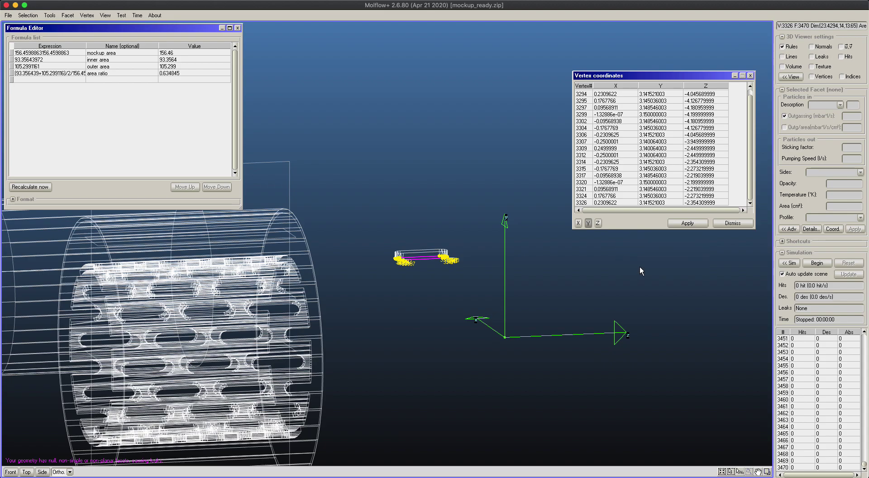
click(688, 223)
click(416, 263)
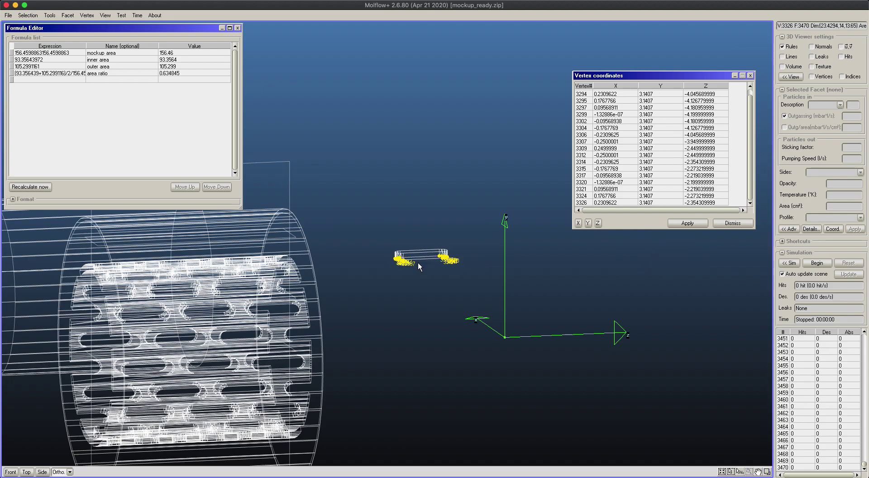
click(750, 76)
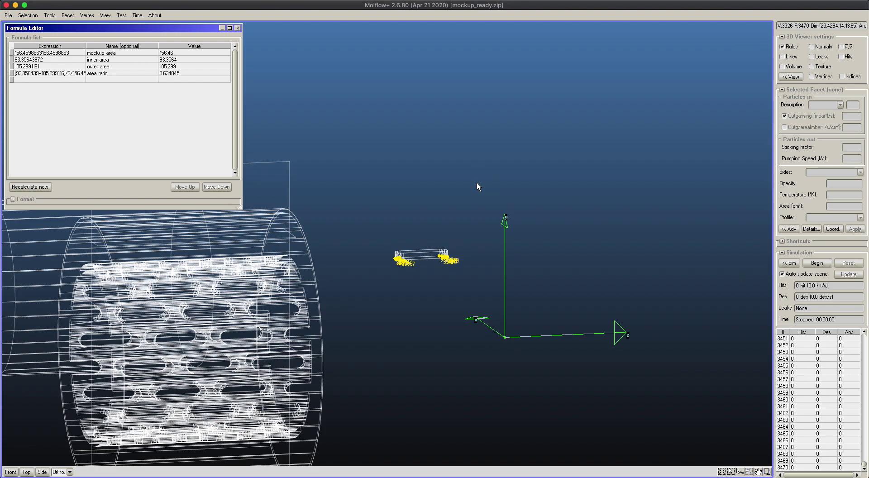
Step: Examine the flattened slot copy up close, checking its side wall and upper cap facet
click(458, 219)
middle_drag(469, 200, 506, 202)
scroll(464, 242, up, 10)
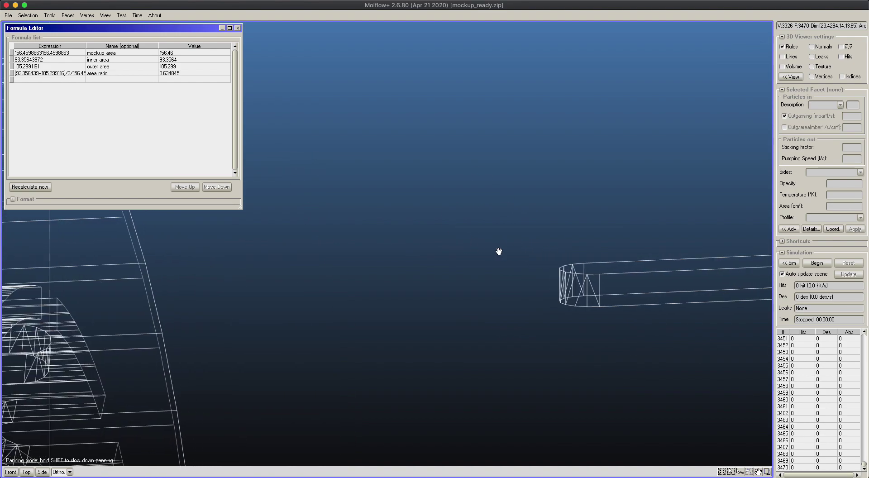
click(475, 252)
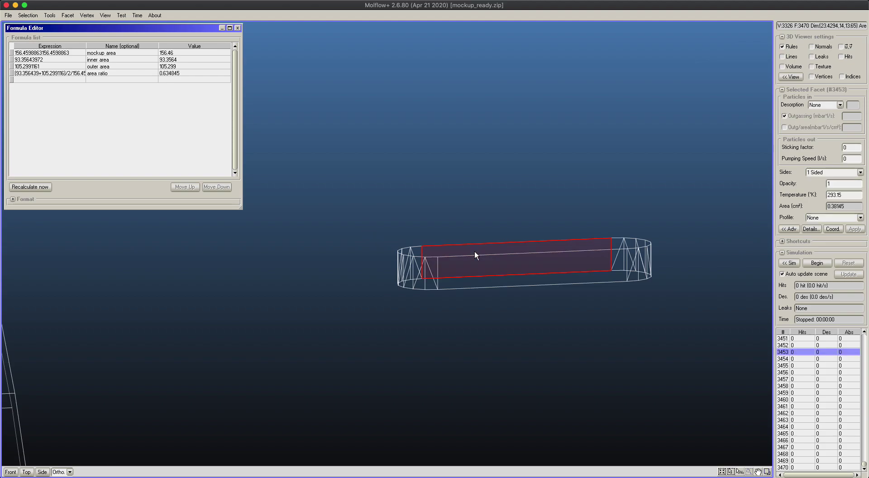
click(135, 15)
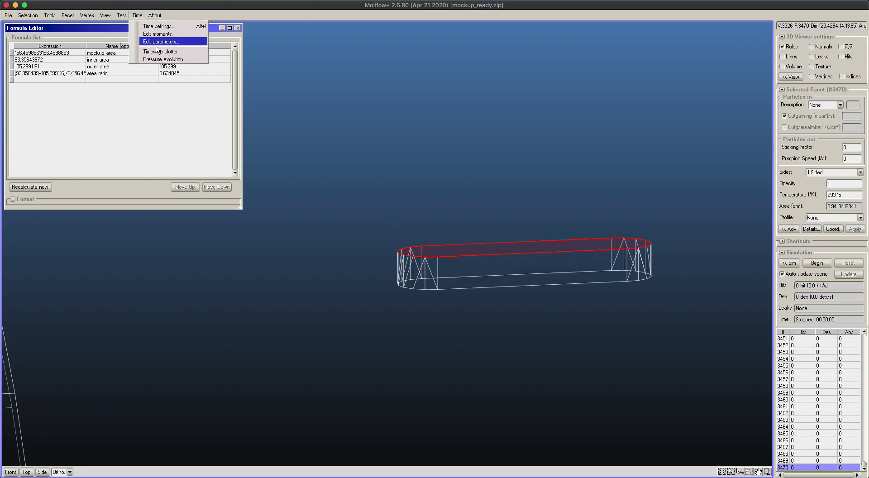
mouse_move(121, 16)
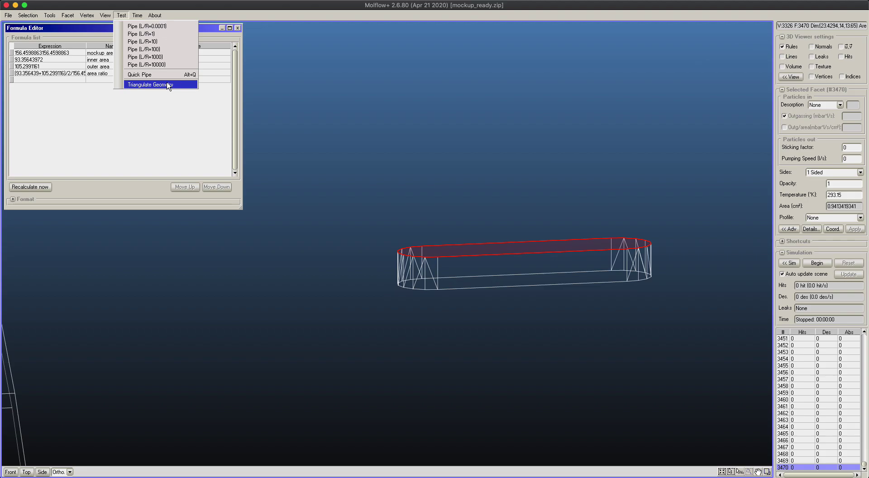
click(548, 125)
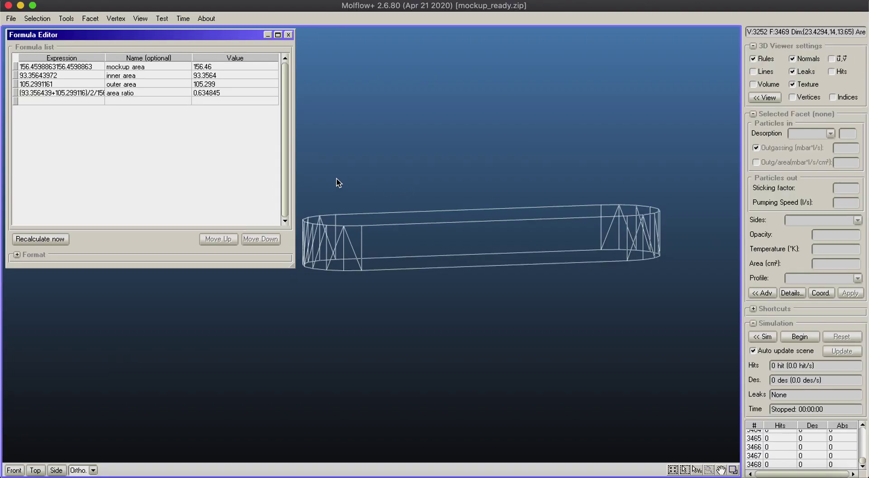
Step: Select the slot copy's lower cap facet and swap its normal to point up into the slot
click(400, 263)
click(476, 218)
click(484, 261)
click(484, 261)
click(485, 260)
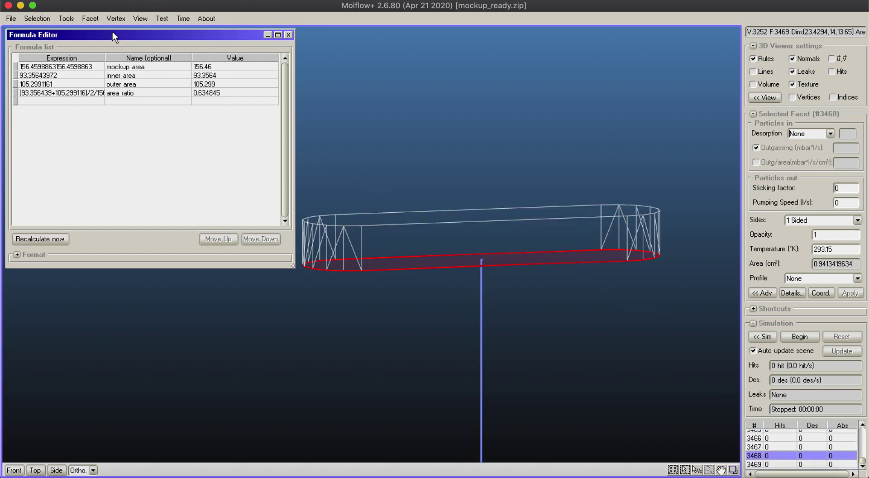
click(90, 19)
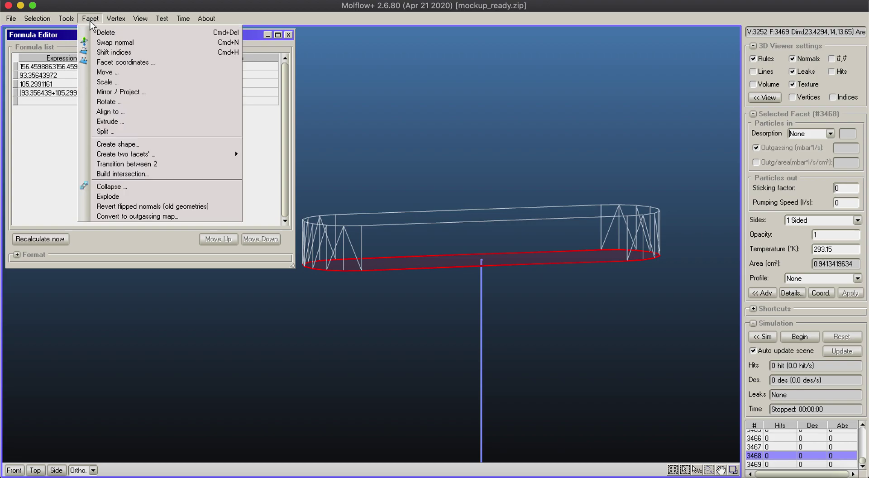
click(100, 43)
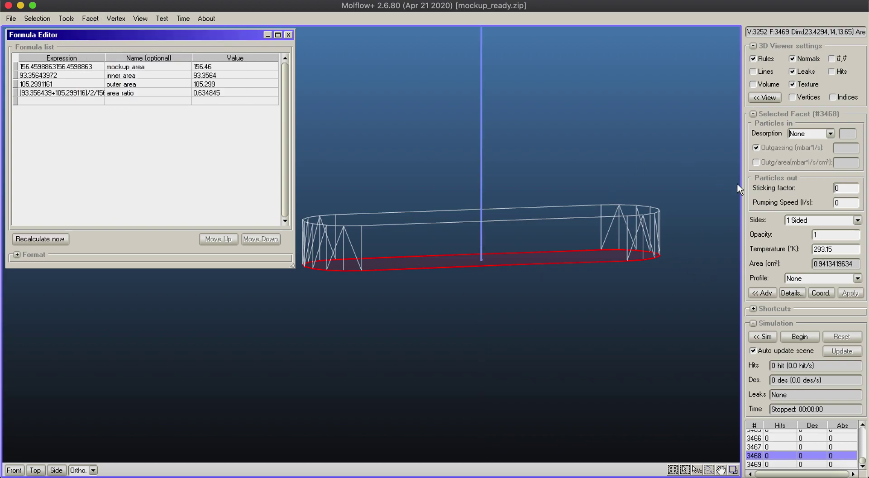
Step: Give the lower cap cosine desorption with an outgassing of 1 mbar*l/s and a sticking factor of 1, and apply
click(830, 133)
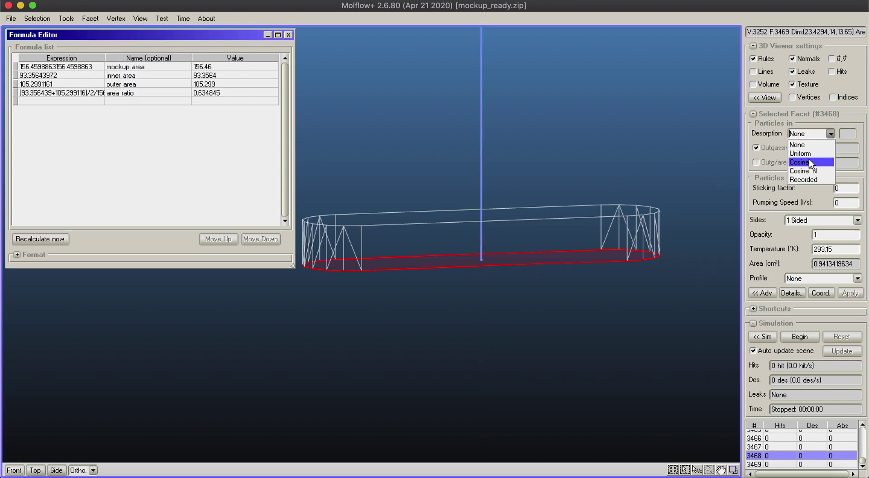
click(809, 162)
click(846, 149)
text(1)
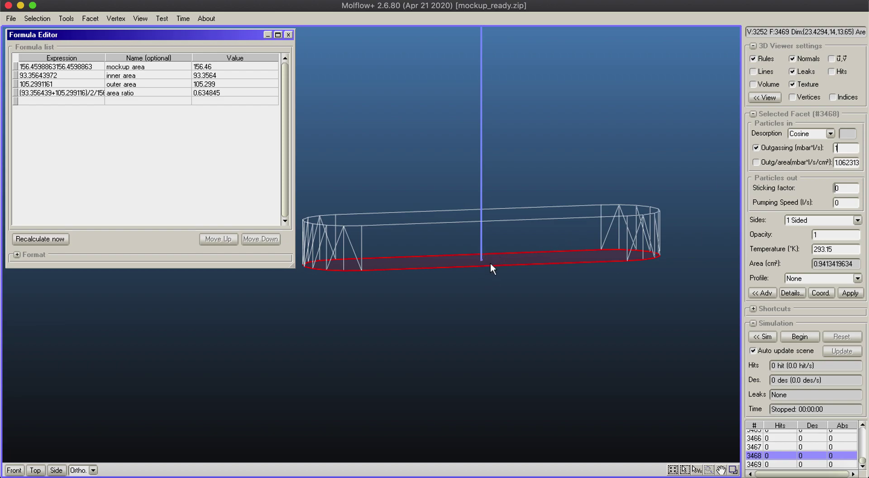
click(845, 188)
text(1)
click(860, 294)
Step: Select the slot copy's upper cap facet, set its sticking factor to 1 and apply the change
click(533, 216)
click(533, 217)
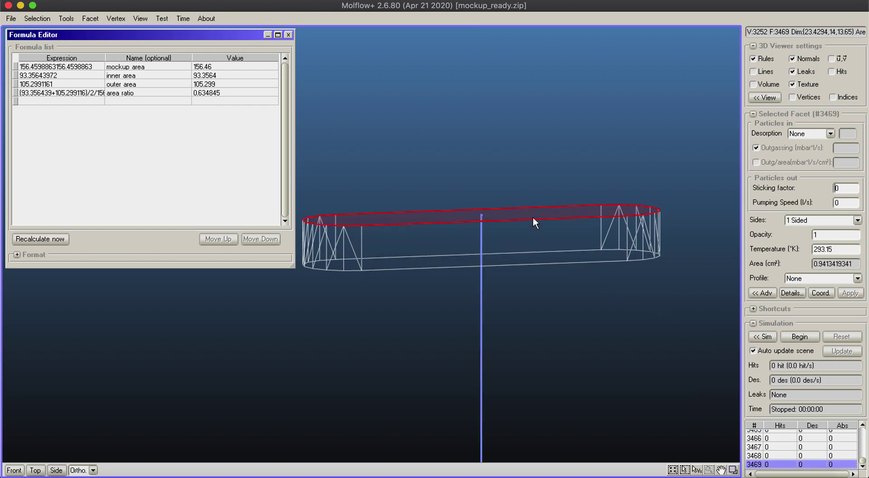
click(838, 188)
text(1)
click(850, 294)
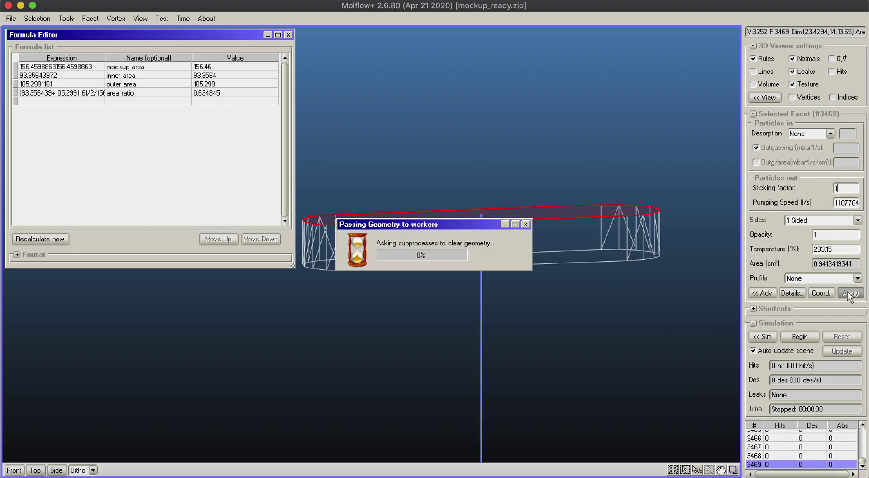
Step: Clear the facet selection, start the simulation and display the particle lines and hits in the slot copy
click(622, 300)
click(799, 336)
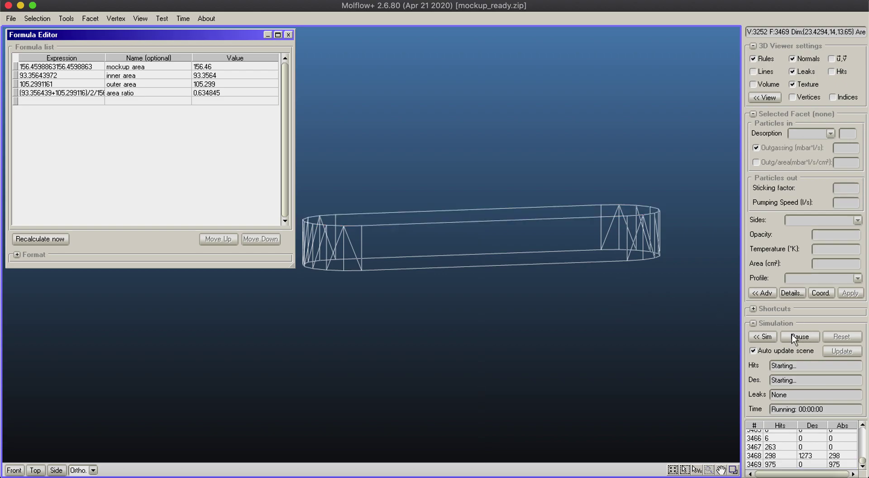
click(767, 73)
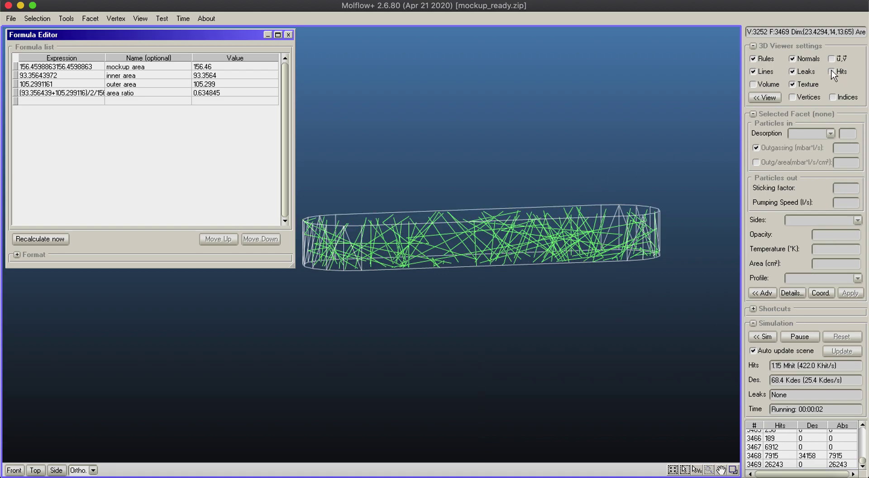
click(834, 74)
Step: Open the detailed 3D viewer settings, close them again and pause the running simulation
click(764, 97)
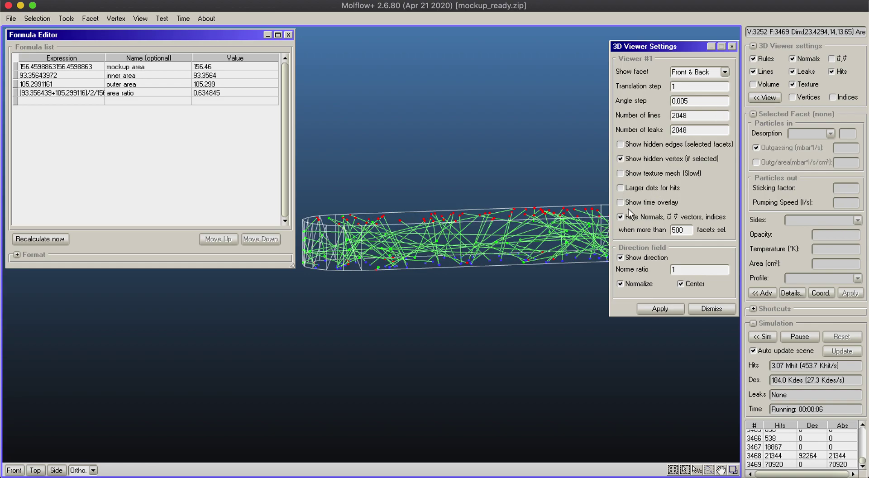
click(647, 308)
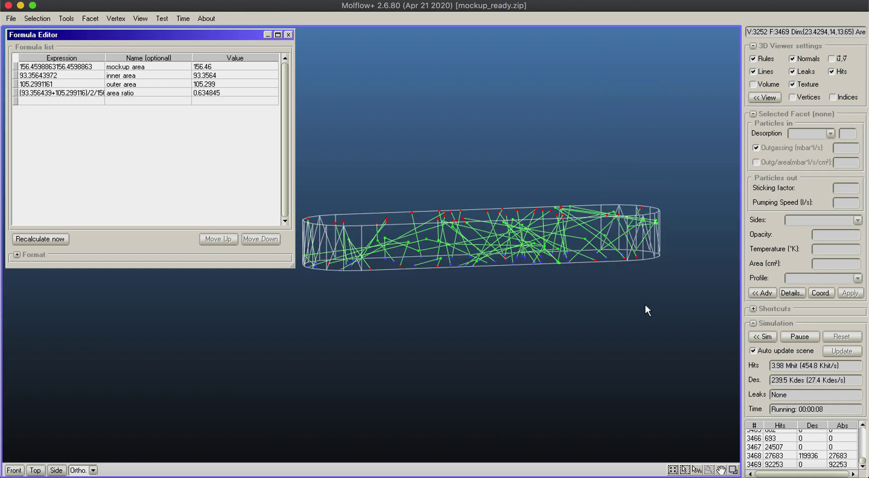
click(792, 337)
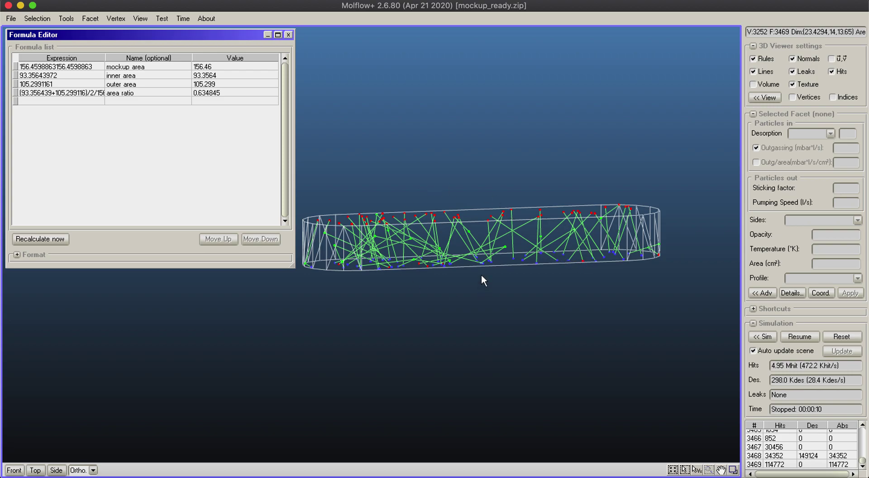
Step: Identify the upper and lower cap facets, add the formula A3469/D3468 for them and expand the formula format reference
click(500, 218)
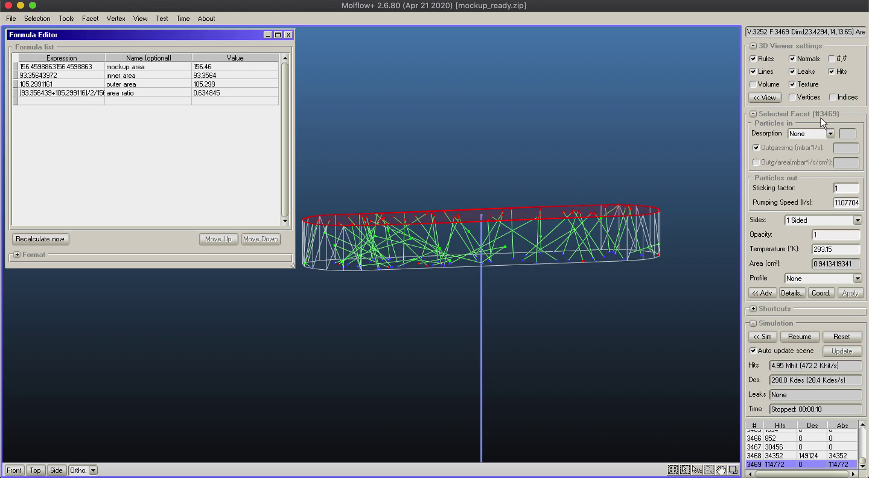
click(552, 258)
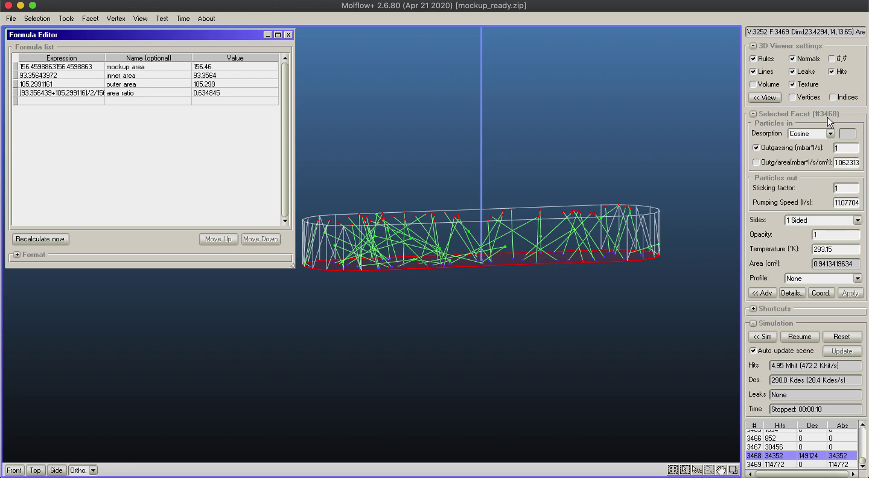
click(84, 102)
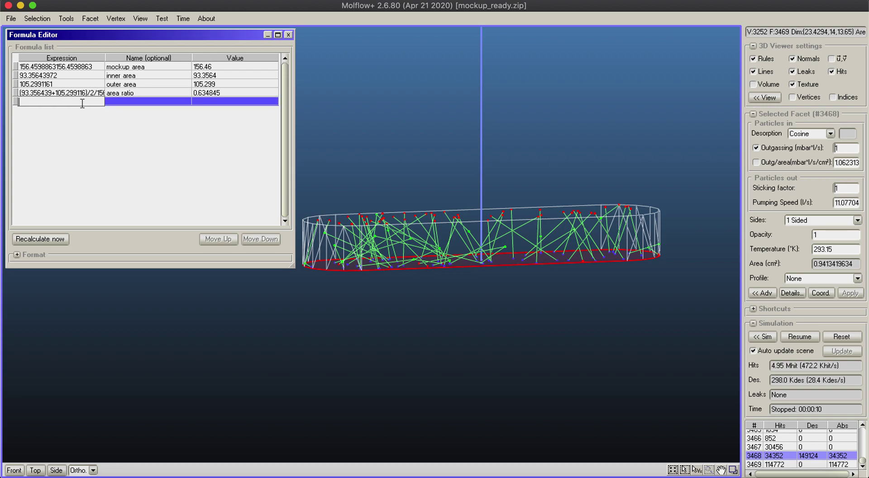
text(A3469/D3468)
click(82, 136)
click(16, 255)
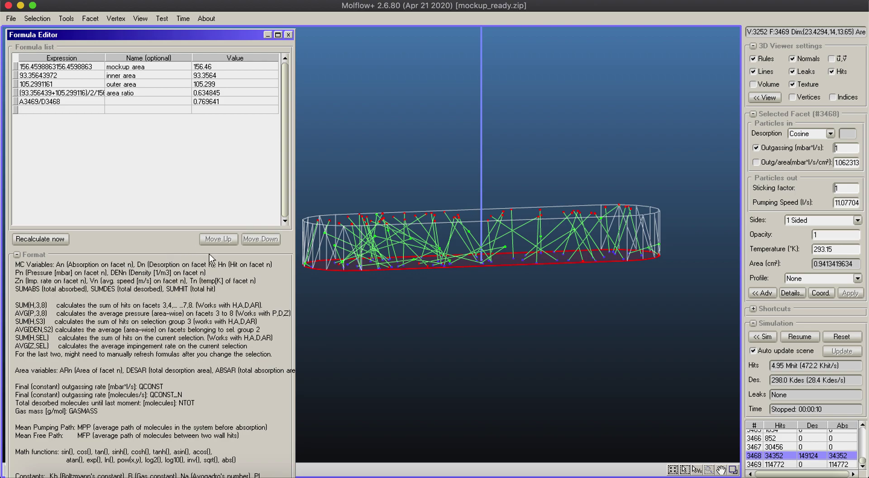
Step: Resume the simulation for a few seconds to refine the absorption-to-desorption ratio, and pause it
click(792, 341)
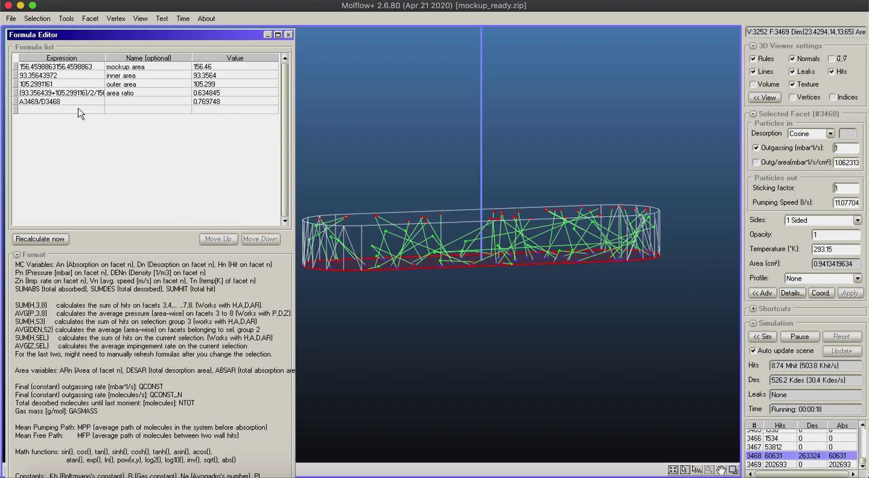
click(62, 110)
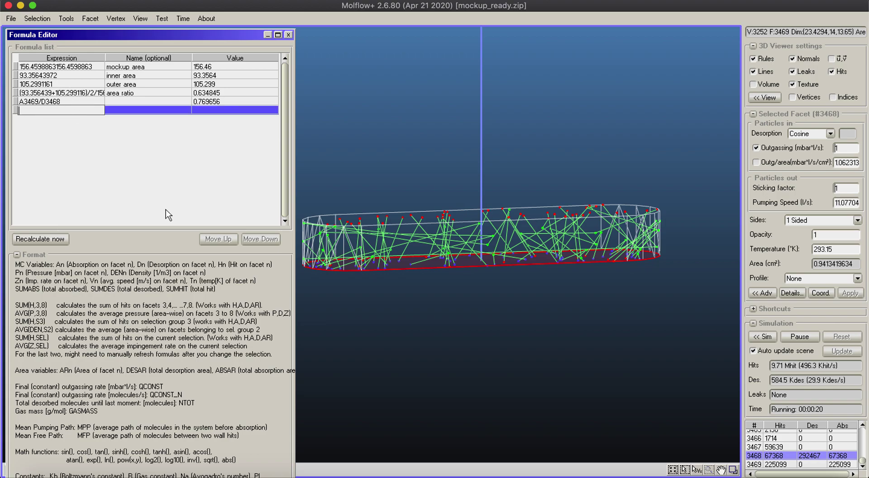
click(791, 337)
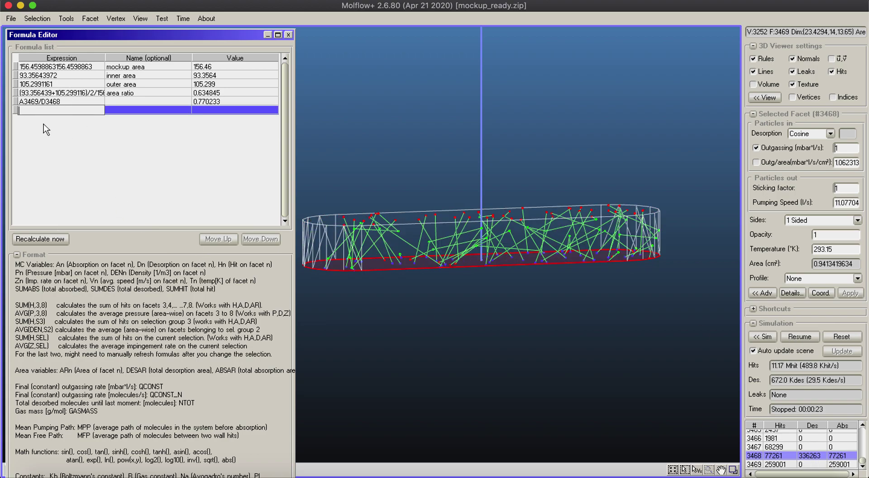
Step: Enter a name beginning with "tran" for a new formula in the empty row of the formula list
click(157, 112)
text(tranxpa)
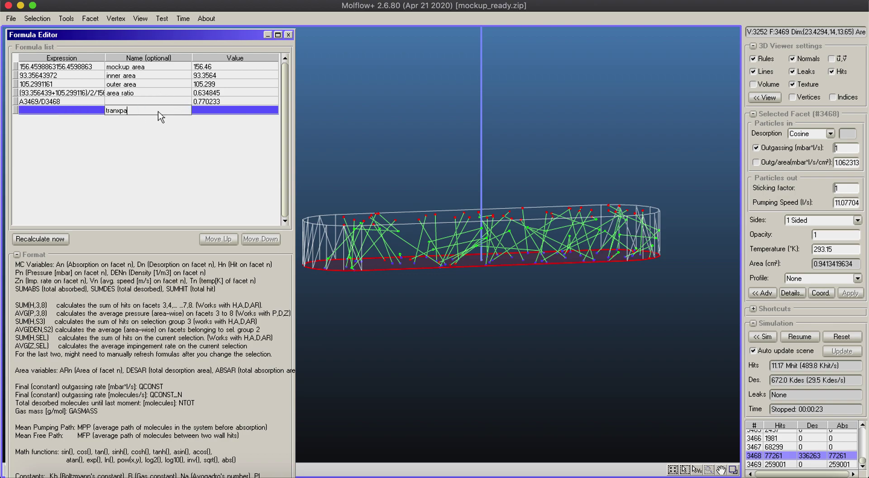
Step: Name the new formula row transparency and enter the expression (1-0.634845) for it
text(rency)
click(134, 134)
double_click(119, 110)
click(119, 111)
key(BackSpace)
text(s)
click(83, 143)
click(68, 110)
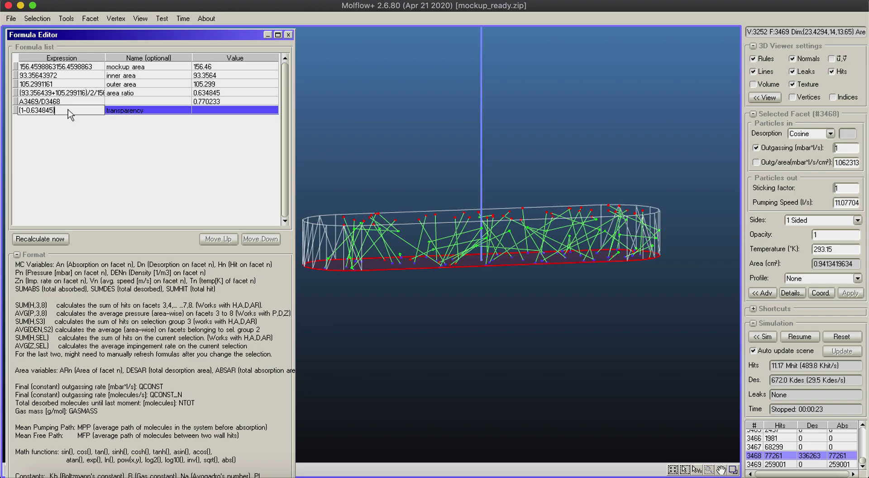
key(Return)
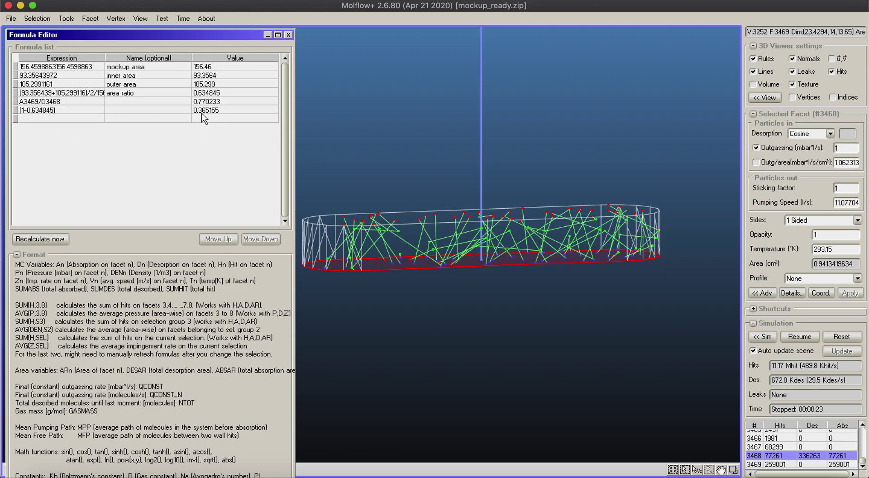
Step: Extend the (1-0.634845) formula so that it is multiplied by 0.77
click(87, 110)
click(87, 110)
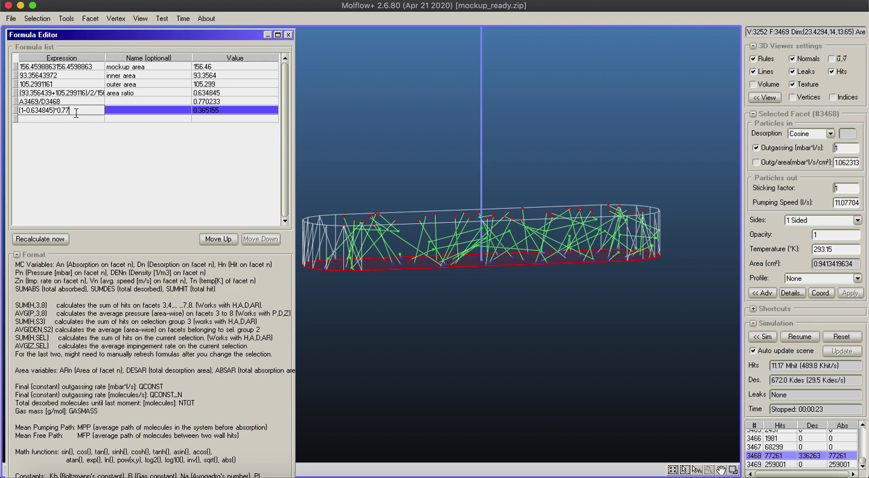
text(*0.77)
click(103, 161)
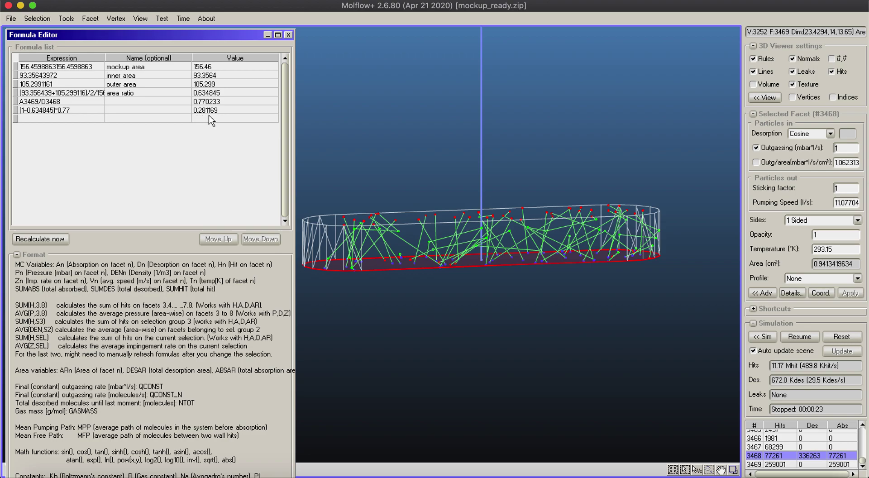
Step: Add a formula with the expression 1-0.281169 in the next empty row
click(69, 119)
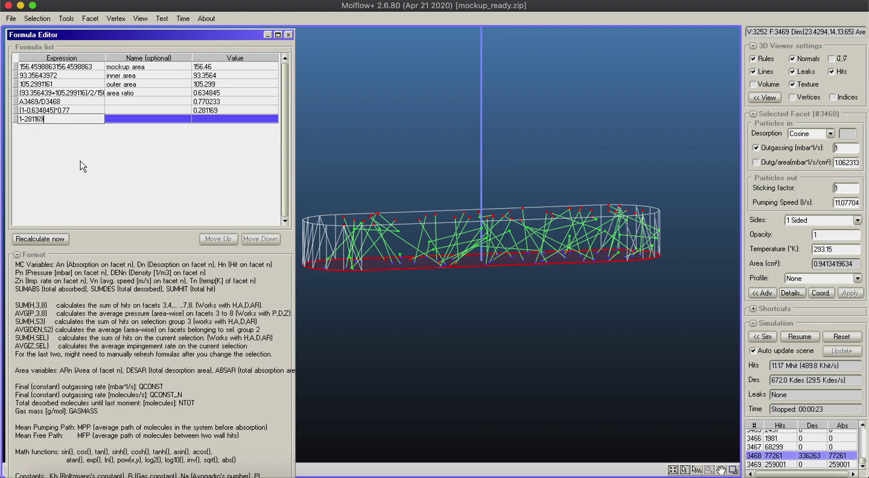
key(Return)
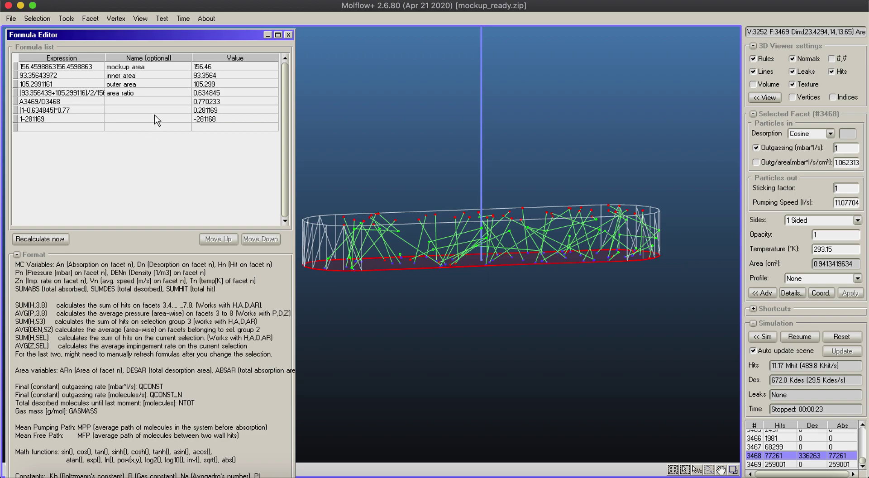
click(91, 120)
click(26, 119)
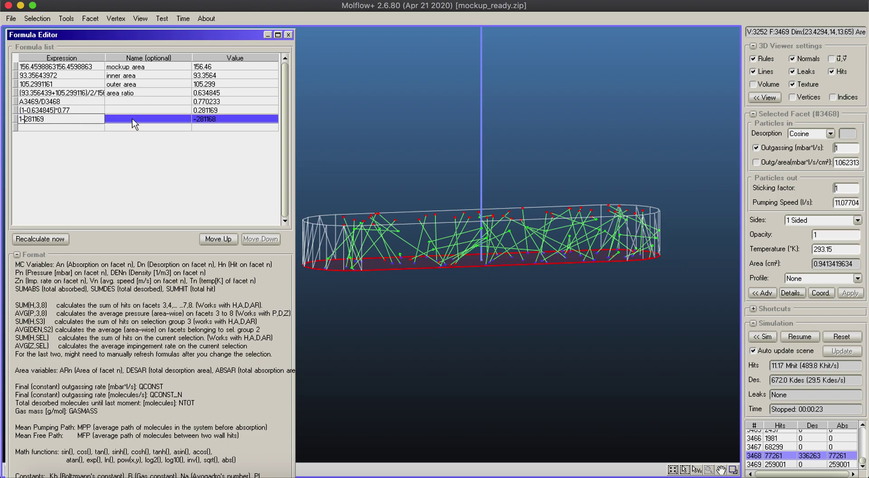
text(0.)
click(164, 145)
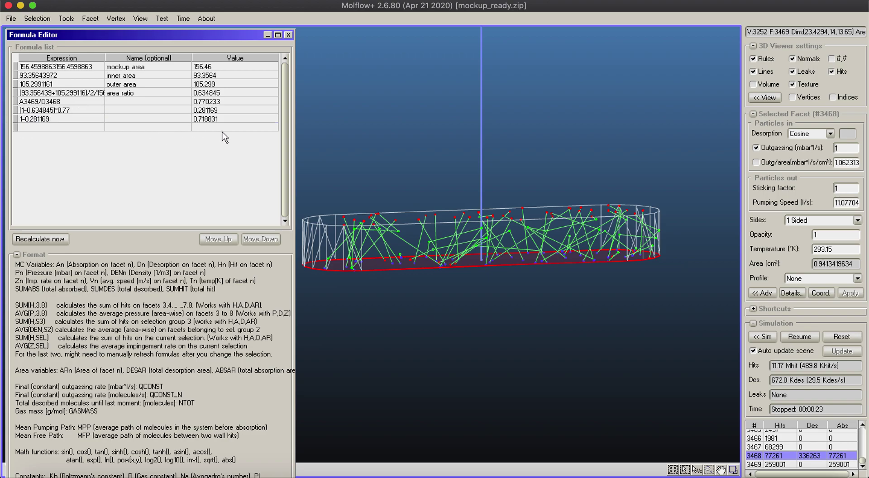
Step: Name the 1-0.281169 formula opacity and the (1-0.634845)*0.77 formula transparency
click(163, 119)
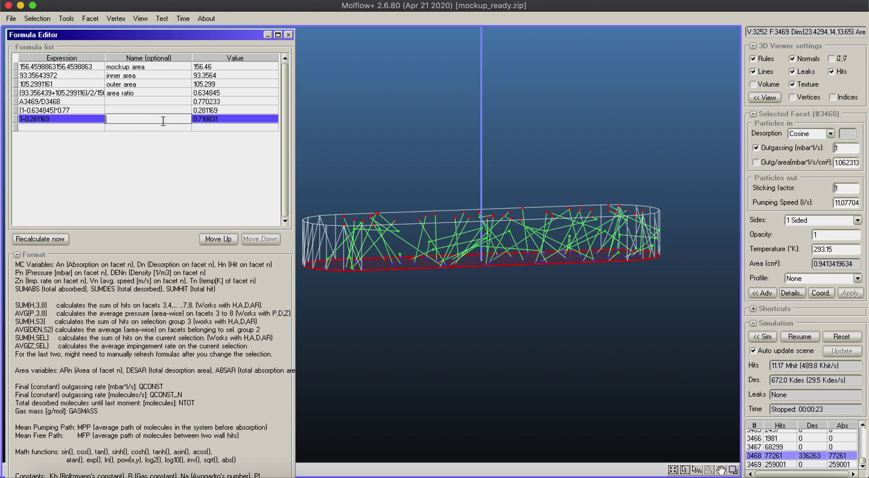
text(opacity)
click(149, 110)
text(transparency)
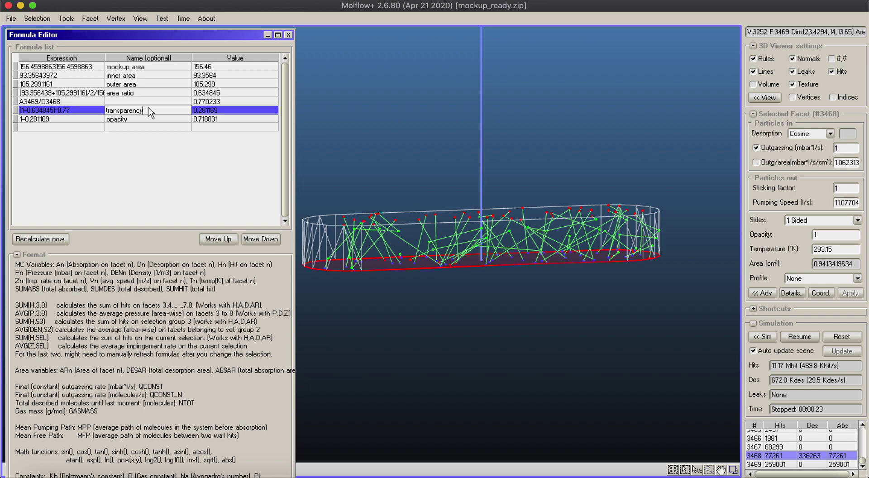
click(169, 142)
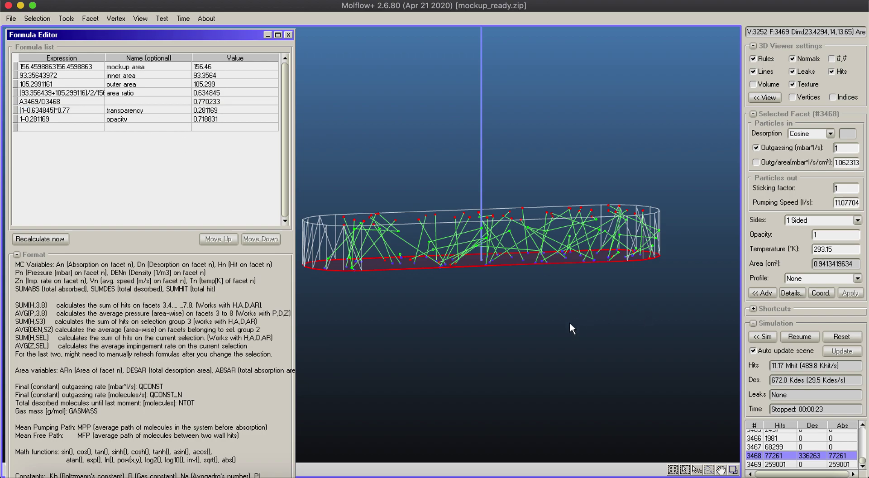
Step: Select all facets of the separate plain cylinder, set their opacity to 0.718831 and accept the simulation reset
scroll(601, 388, up, 3)
scroll(601, 387, down, 10)
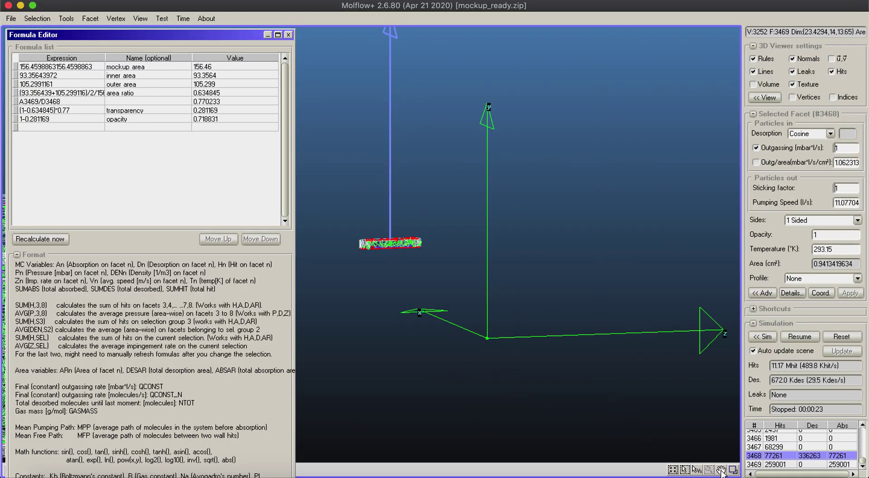
drag(400, 291, 669, 281)
drag(439, 322, 510, 229)
right_drag(511, 230, 617, 238)
drag(355, 224, 647, 250)
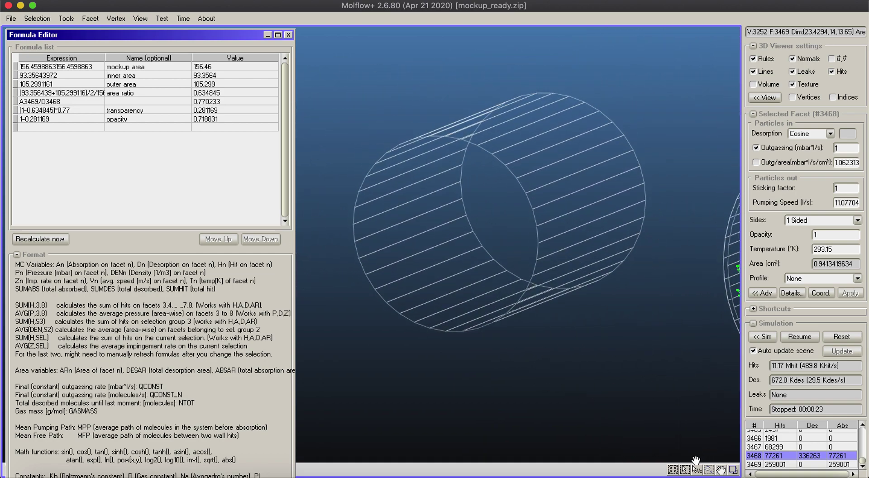
drag(318, 73, 667, 362)
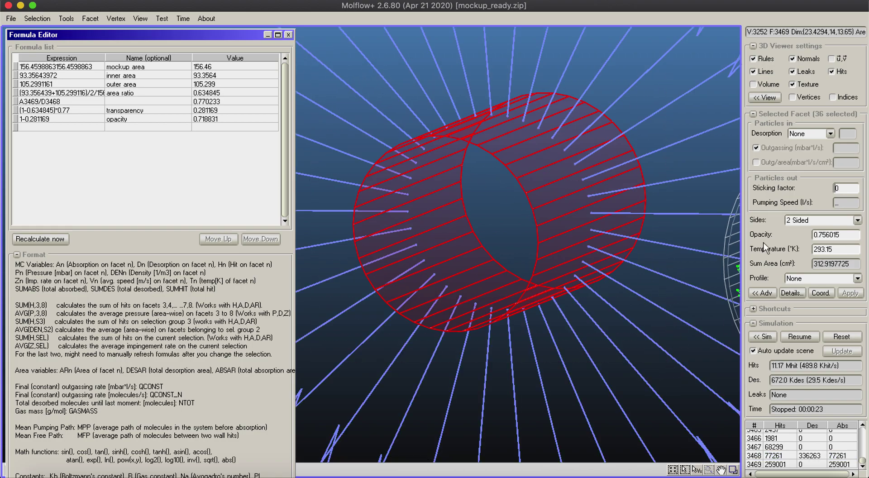
click(820, 234)
drag(823, 234, 865, 234)
text(1)
click(849, 293)
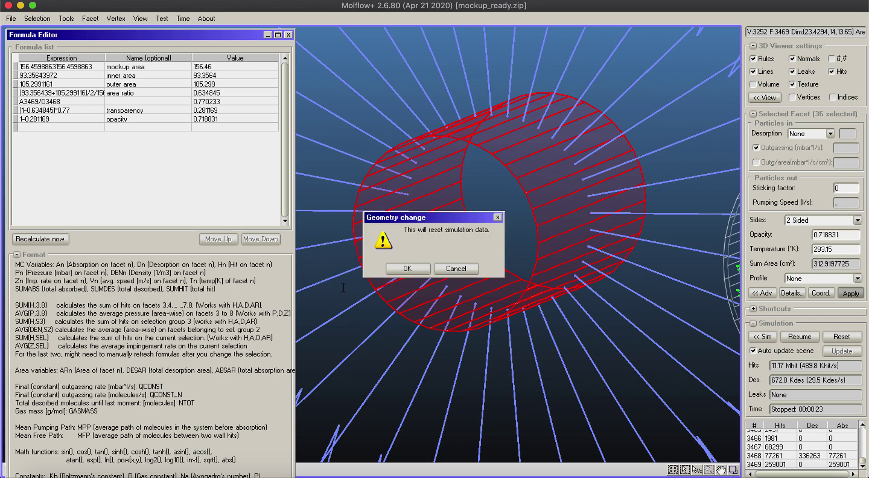
click(399, 270)
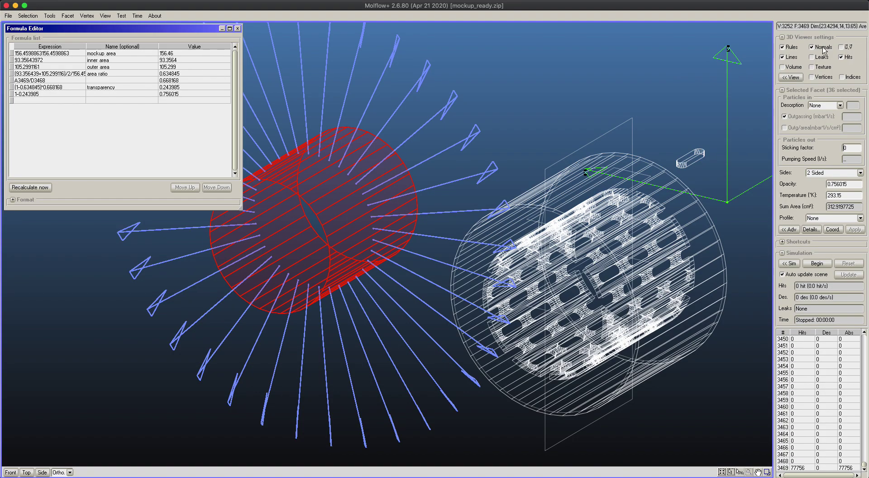
Step: Hide the facet normals and view the cylinders end-on along the Z axis
click(812, 47)
right_drag(476, 219, 525, 239)
right_drag(586, 213, 592, 223)
Step: Delete all facets of the detailed perforated tube inside the large cylinder, keeping the two profile facets and the texture plane
click(545, 209)
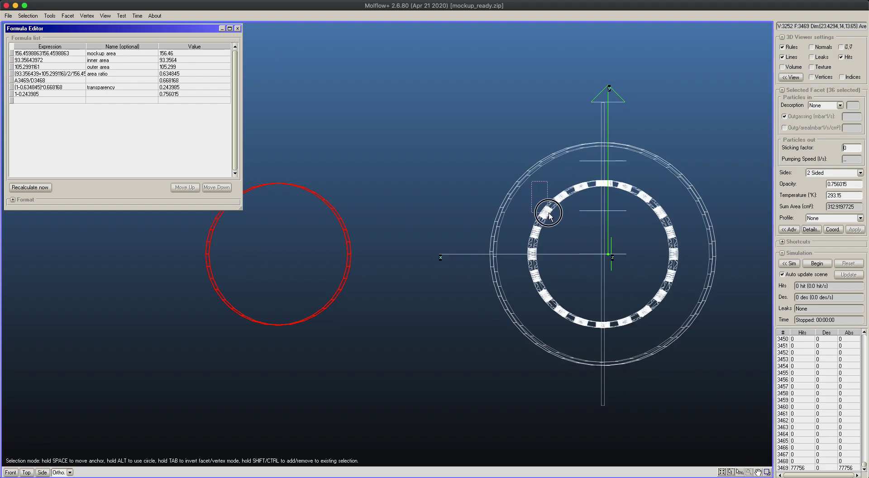
alt+drag(600, 252, 660, 323)
ctrl+drag(576, 204, 627, 222)
ctrl+drag(566, 245, 644, 272)
click(68, 16)
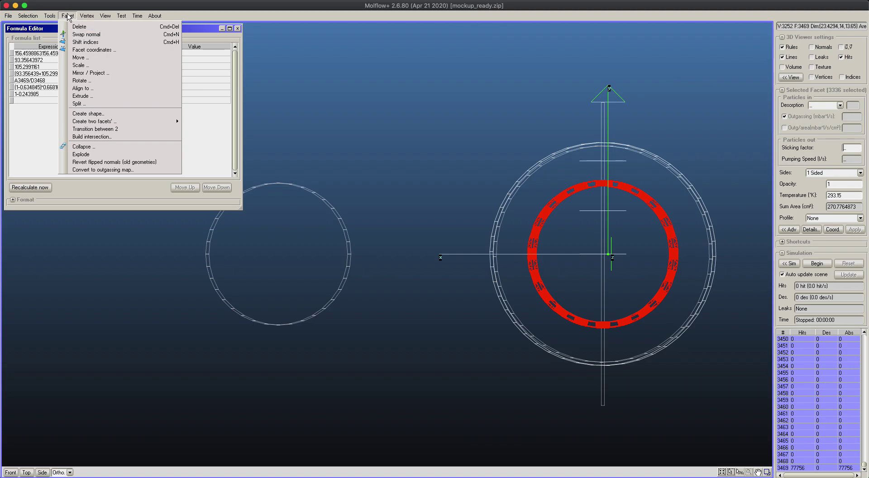
click(67, 16)
click(8, 16)
click(68, 16)
click(68, 16)
click(70, 28)
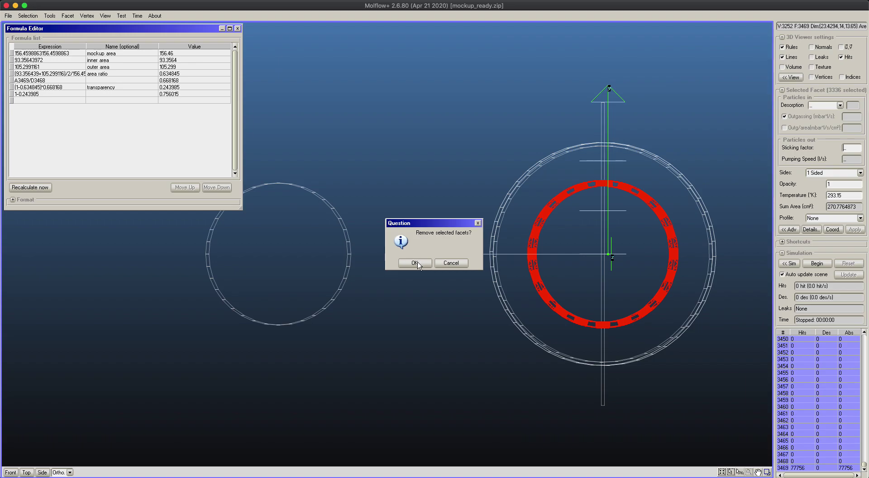
click(424, 264)
Step: Select the separate plain cylinder and move its facets by -5 cm in X into the large cylinder
middle_drag(376, 192, 460, 198)
drag(279, 170, 475, 351)
click(67, 16)
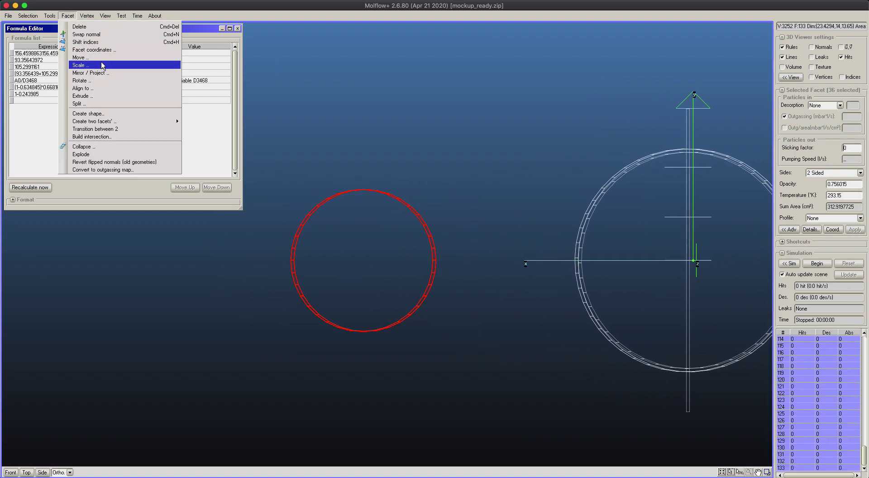
click(109, 67)
drag(456, 171, 448, 62)
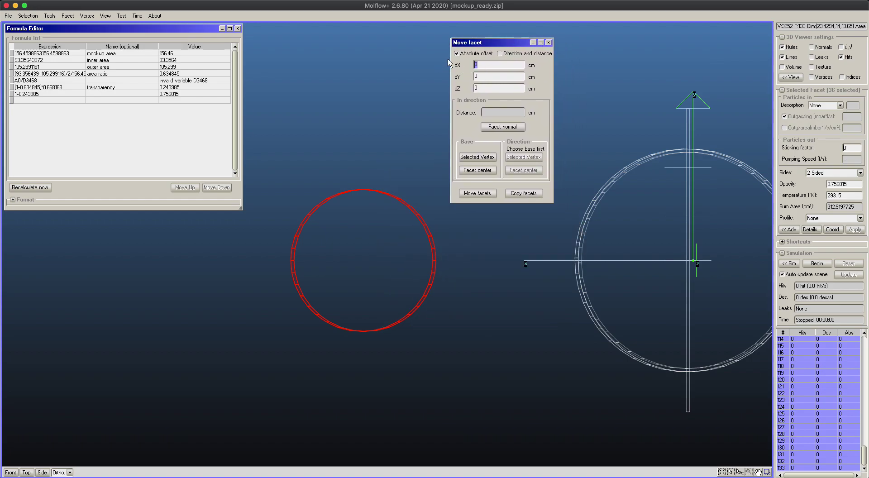
click(465, 194)
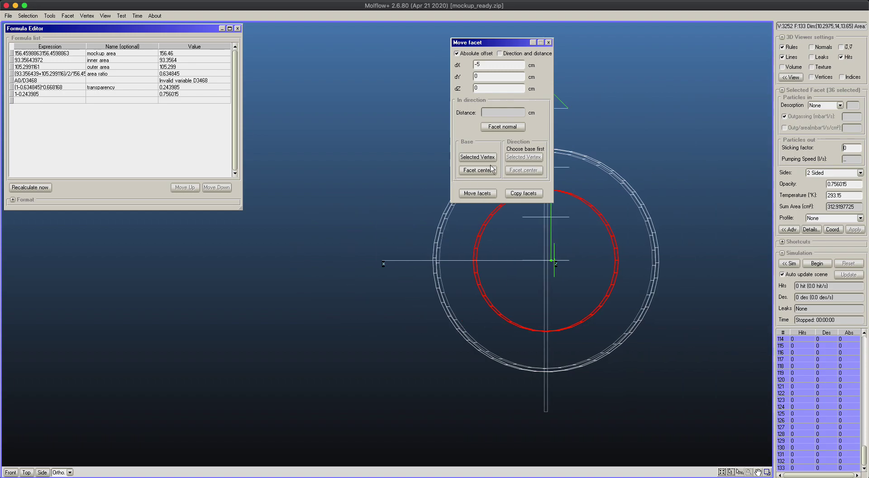
click(549, 42)
Step: Clear the facet selection and start the simulation of the simplified geometry
right_drag(628, 218, 508, 264)
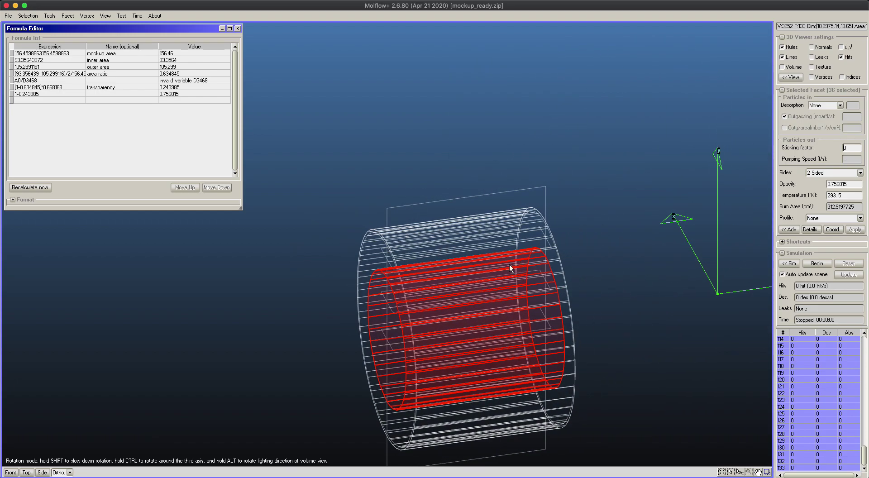
click(626, 216)
middle_drag(626, 216, 625, 162)
click(817, 263)
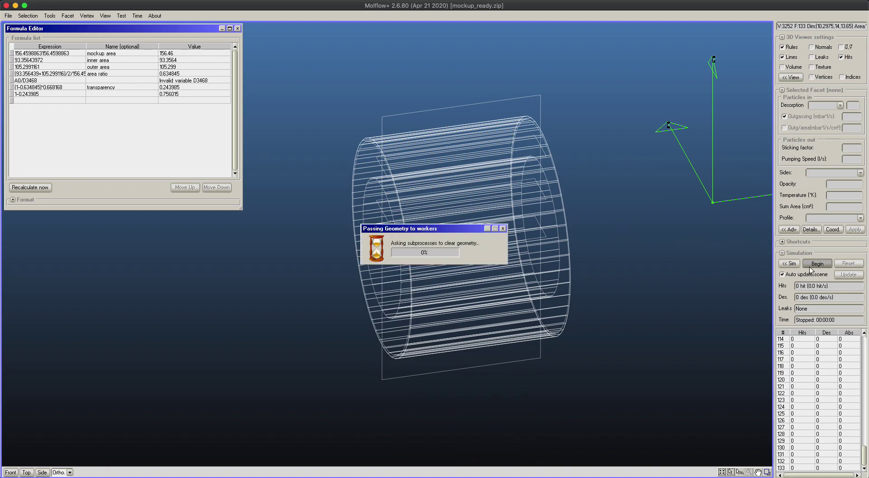
Step: Turn off the lines and hits display, turn on textures, and view the texture plane face-on
right_drag(634, 278, 608, 247)
click(782, 57)
click(840, 57)
click(811, 67)
right_drag(689, 154, 659, 140)
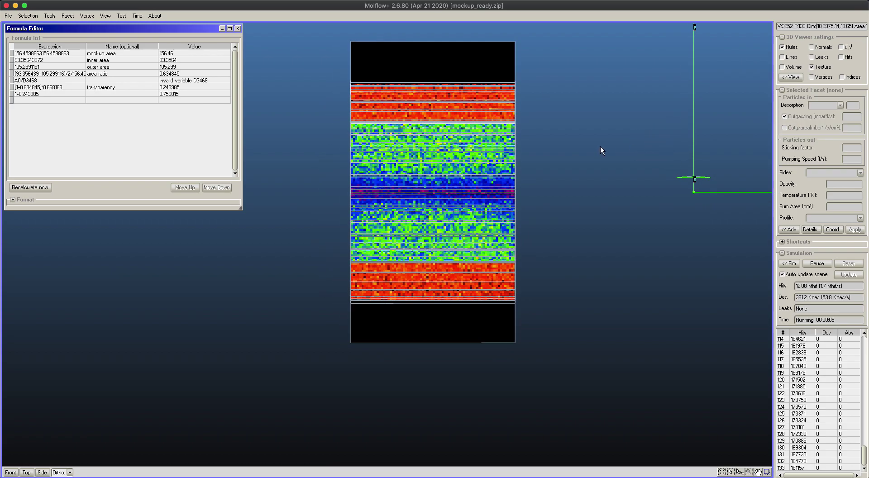
middle_drag(601, 147, 617, 173)
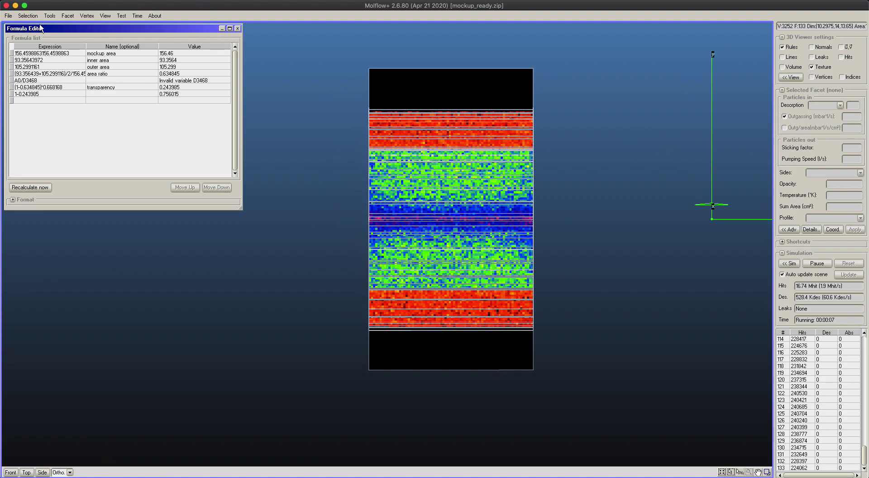
Step: Open the profile plotter below the formula editor and plot the pressure profiles of facets 2 and 3
click(51, 16)
click(76, 45)
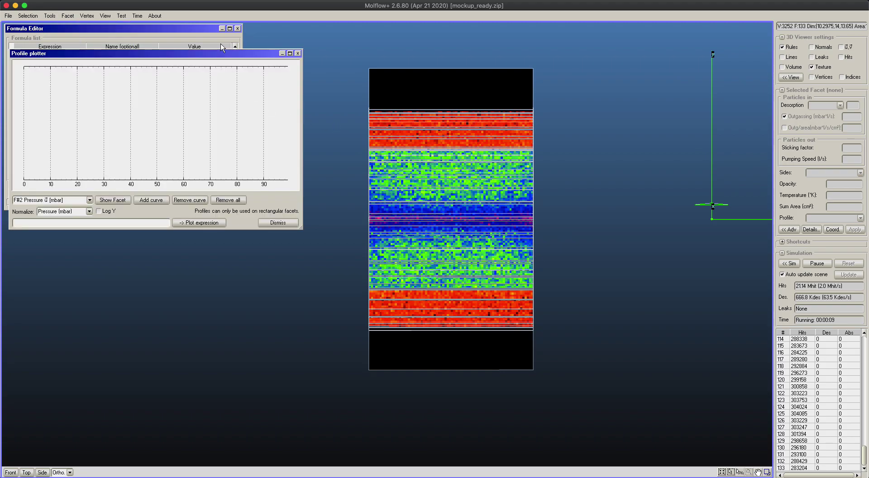
drag(219, 53, 224, 229)
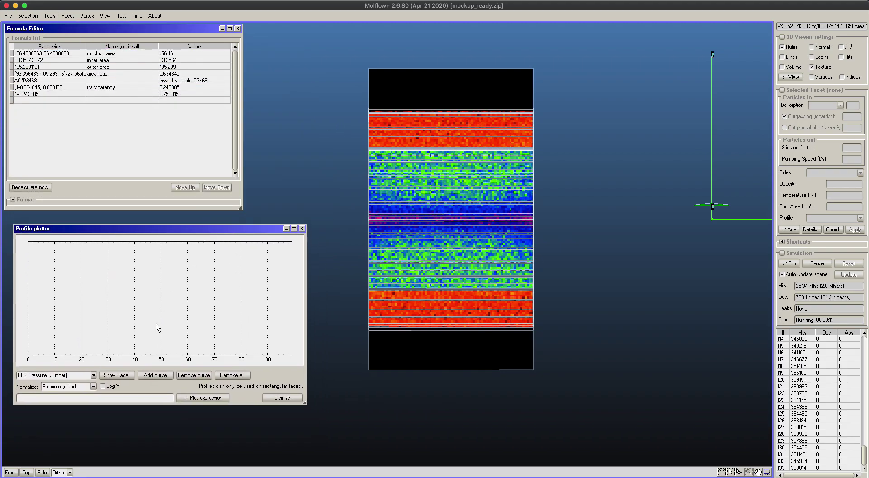
click(156, 375)
click(94, 376)
click(58, 389)
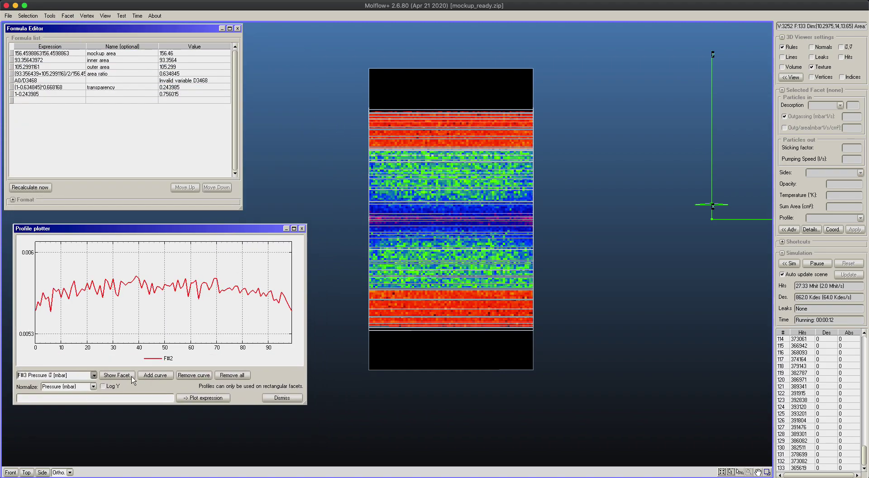
click(150, 375)
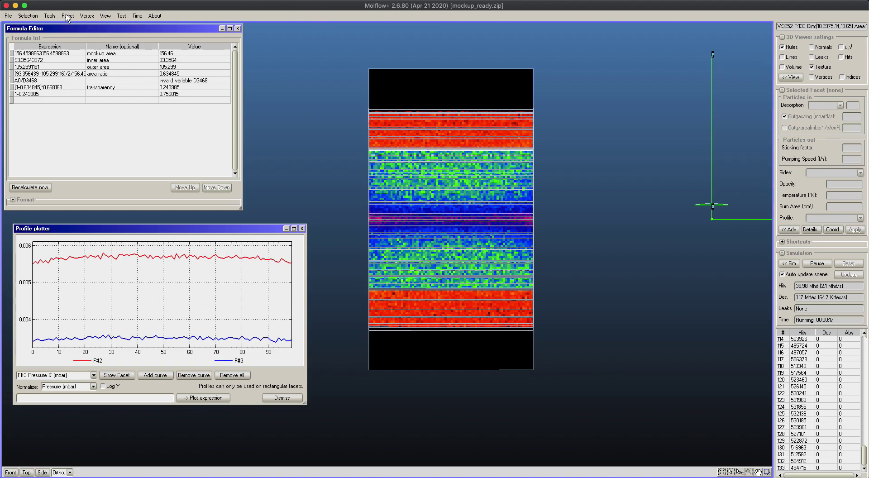
Step: Select the profile facets and display their pressures in the facet details
click(39, 16)
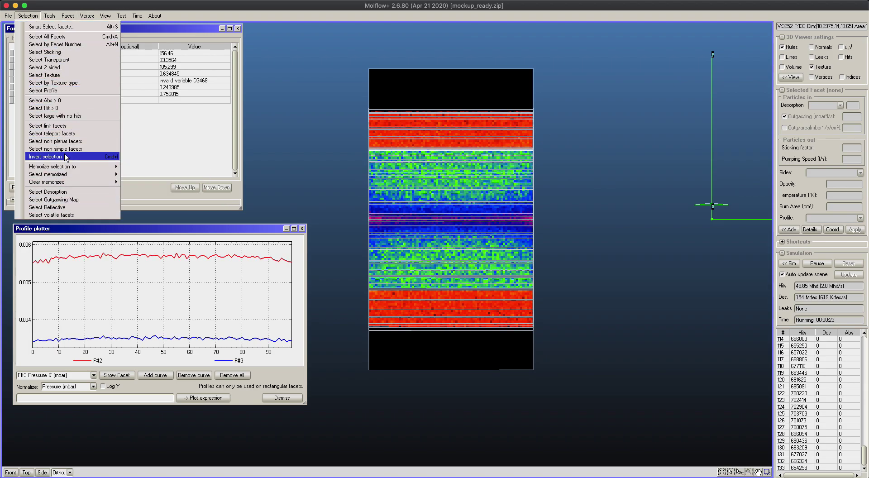
click(58, 91)
right_drag(493, 239, 588, 226)
middle_drag(588, 226, 605, 255)
right_drag(605, 256, 609, 260)
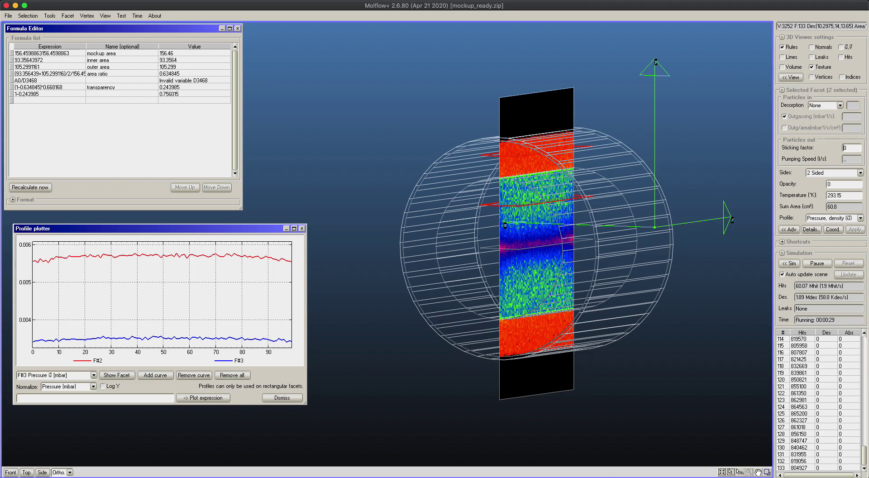
click(819, 230)
drag(594, 65, 624, 283)
middle_drag(550, 195, 475, 143)
drag(623, 285, 613, 267)
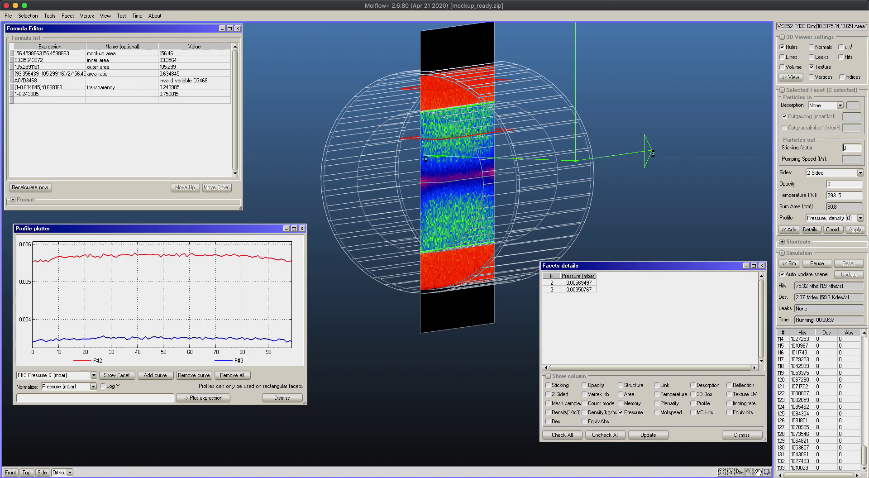
Step: Switch to the text editor, place the noted reference pressures beside the facet details, and refresh the facet pressures for comparison
drag(529, 477, 673, 55)
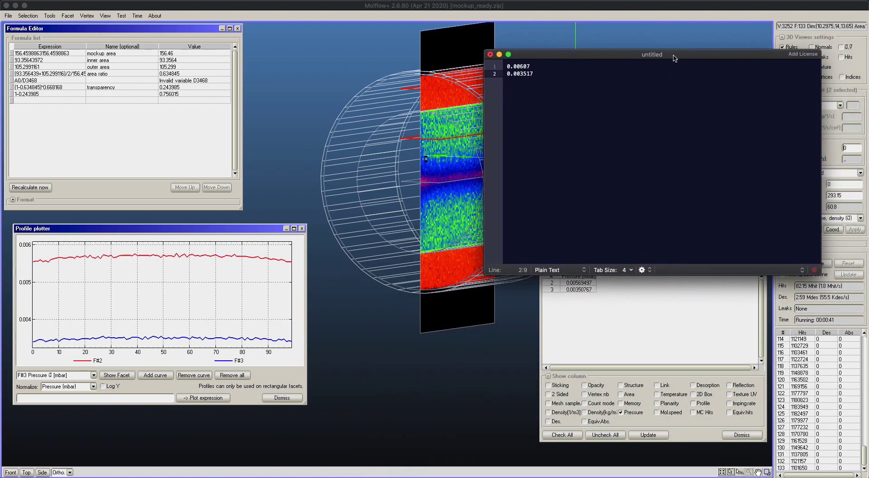
drag(821, 277, 659, 101)
drag(604, 61, 689, 195)
click(639, 436)
click(647, 435)
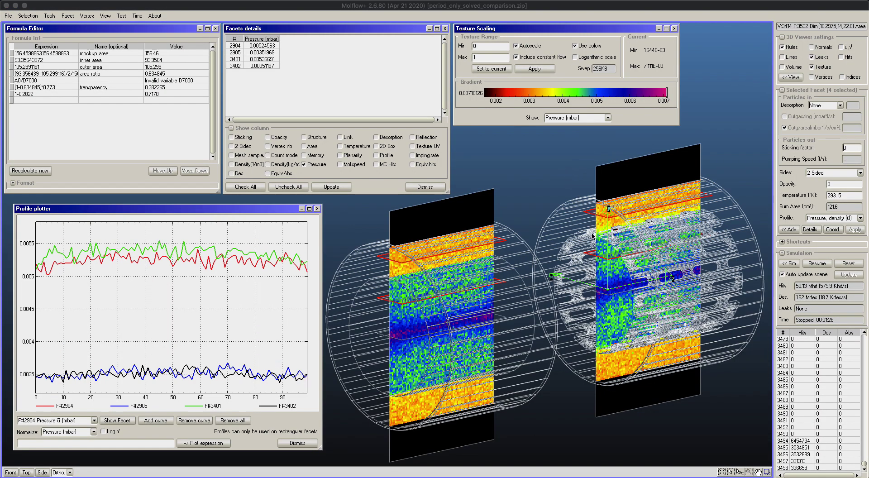
Step: View the simplified and detailed models at an angle to compare their pressure textures, and check the available desorption types
right_drag(529, 260, 491, 283)
middle_drag(491, 287, 538, 259)
scroll(543, 258, up, 1)
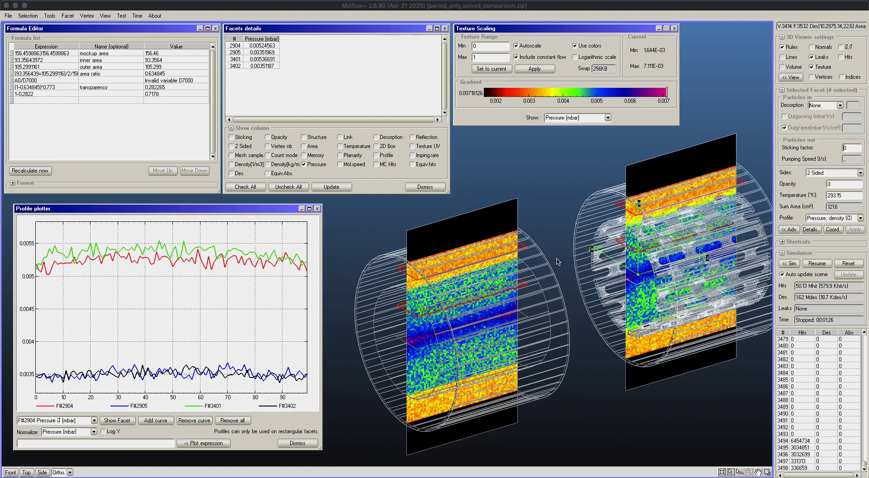
middle_drag(552, 261, 535, 249)
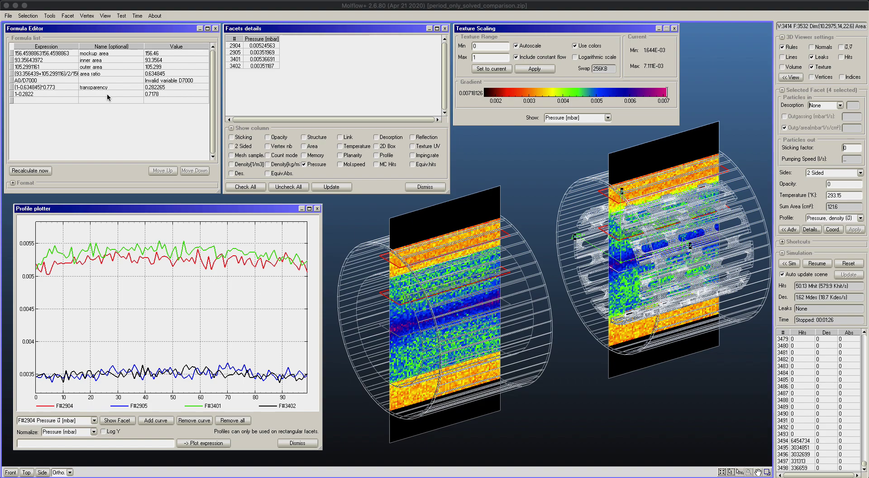
click(840, 107)
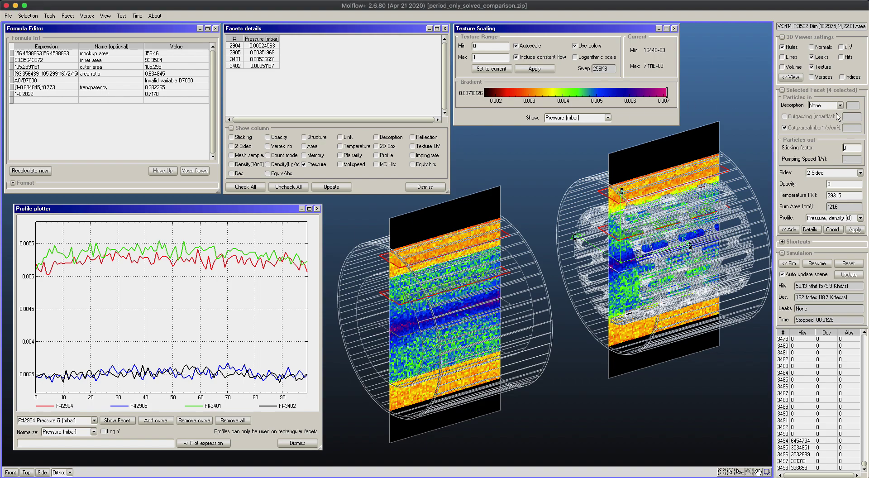
click(840, 105)
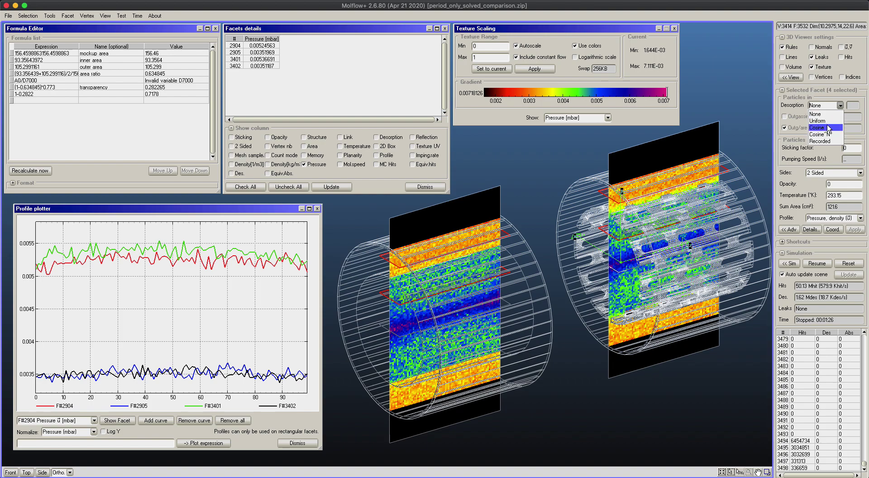
click(788, 169)
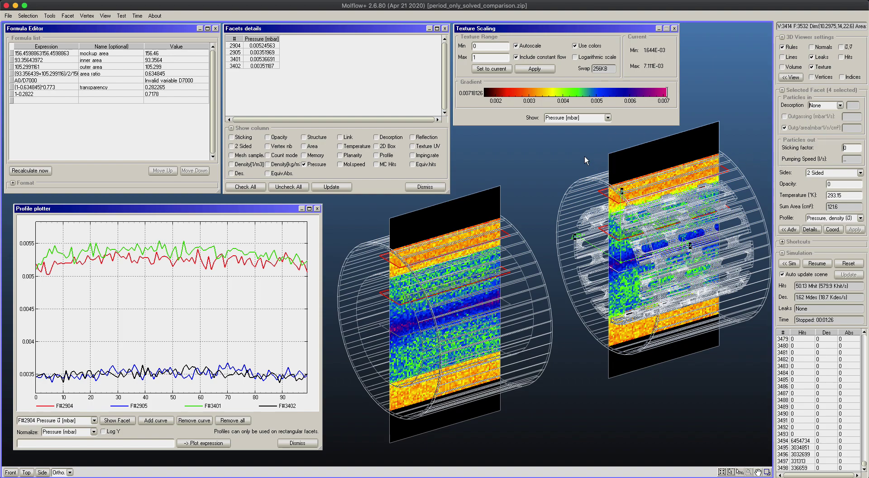
Step: Examine the pressure textures of both models side-on, at an angle and close up around the mockup's slots
right_drag(475, 287, 537, 320)
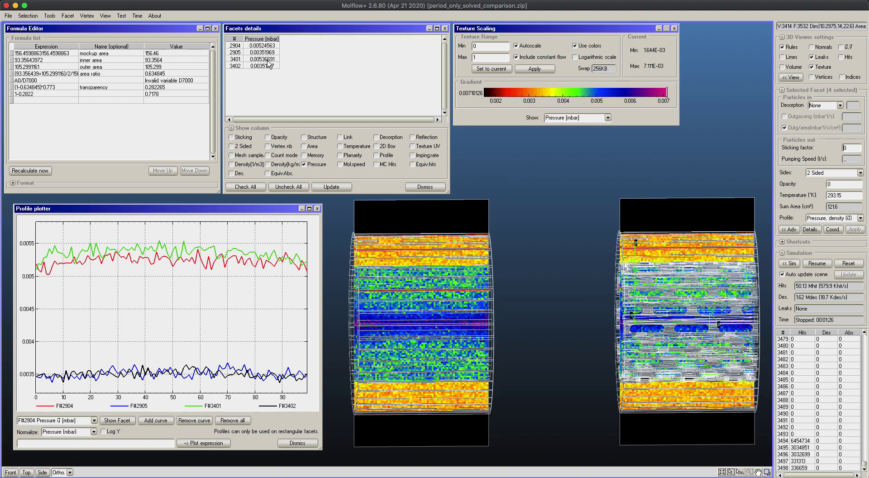
right_drag(506, 215, 603, 219)
middle_drag(603, 219, 514, 214)
right_drag(514, 213, 477, 272)
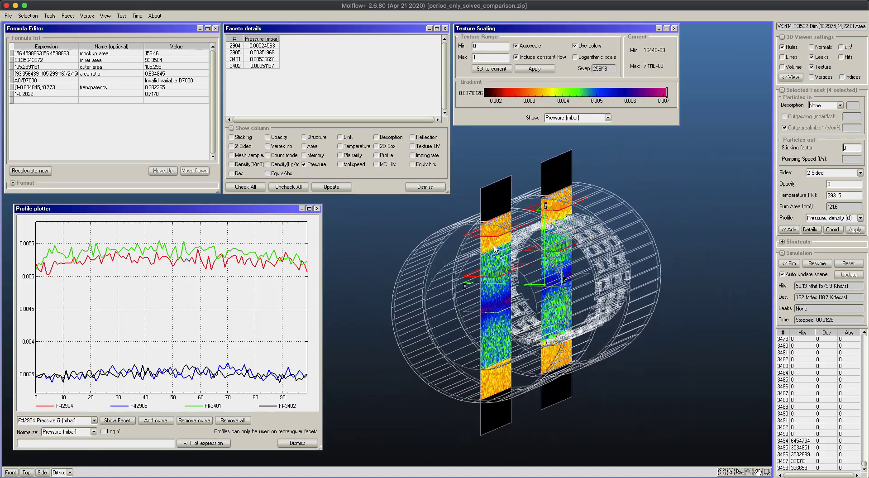
scroll(477, 274, up, 10)
mouse_move(477, 273)
middle_down()
mouse_move(438, 215)
mouse_move(471, 264)
middle_up()
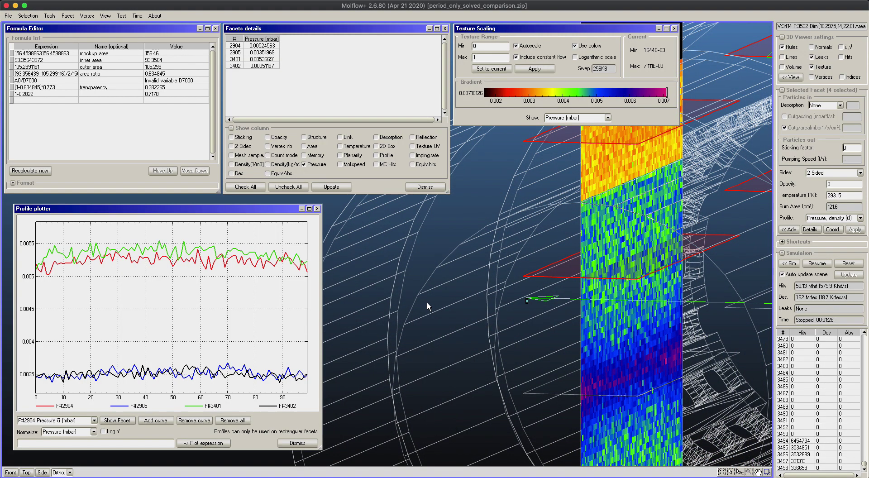
scroll(454, 248, down, 5)
middle_drag(457, 246, 381, 270)
scroll(599, 253, up, 2)
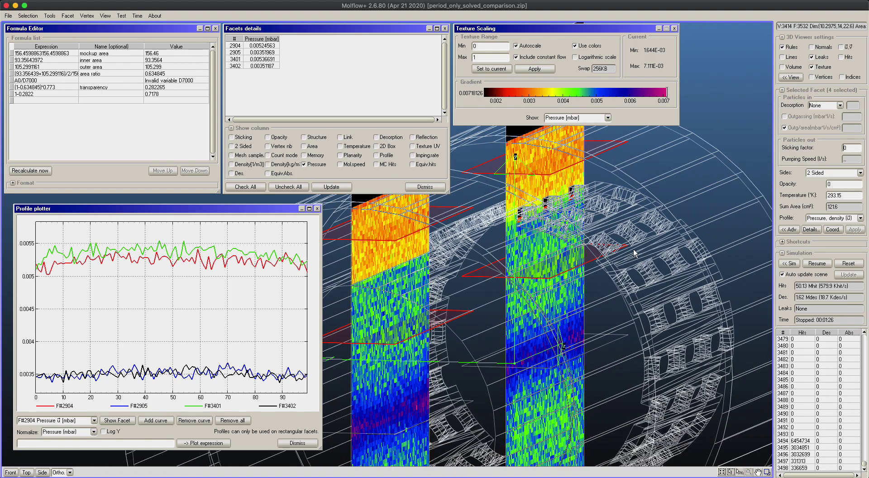
right_drag(666, 264, 515, 264)
scroll(401, 307, up, 4)
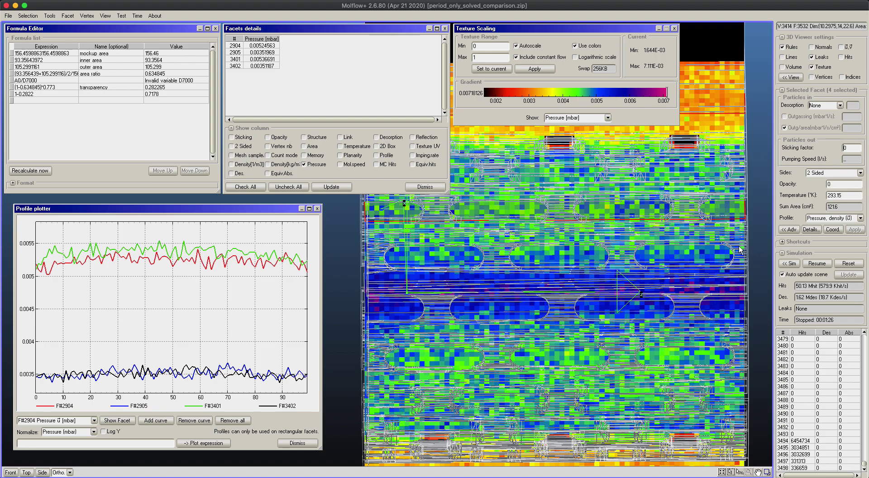
scroll(637, 235, down, 5)
scroll(636, 236, up, 5)
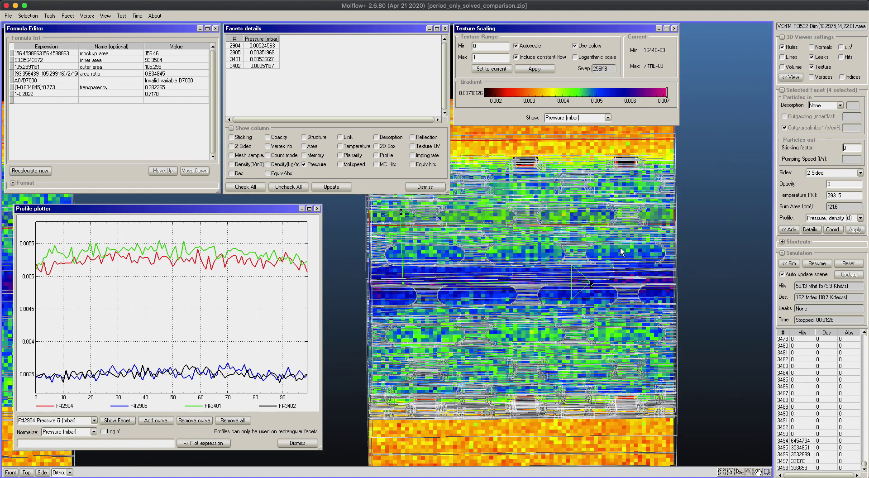
scroll(619, 248, down, 2)
middle_drag(571, 246, 574, 267)
right_drag(574, 267, 640, 244)
middle_drag(529, 246, 614, 245)
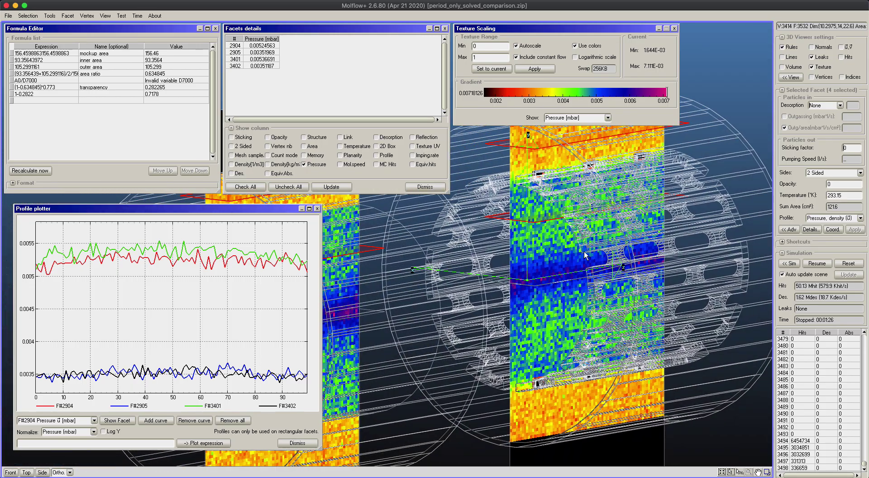
Step: Inspect the perforated mockup's ring close up in the front view
click(11, 472)
scroll(588, 344, up, 3)
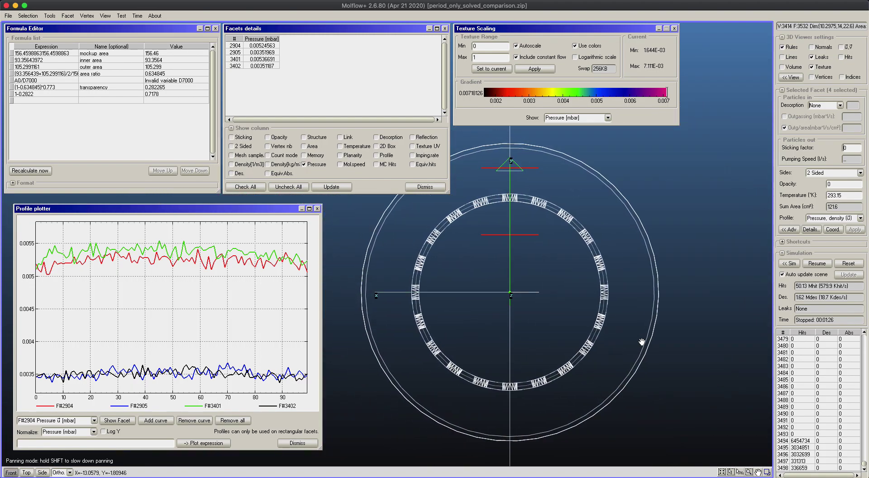
middle_drag(598, 253, 588, 230)
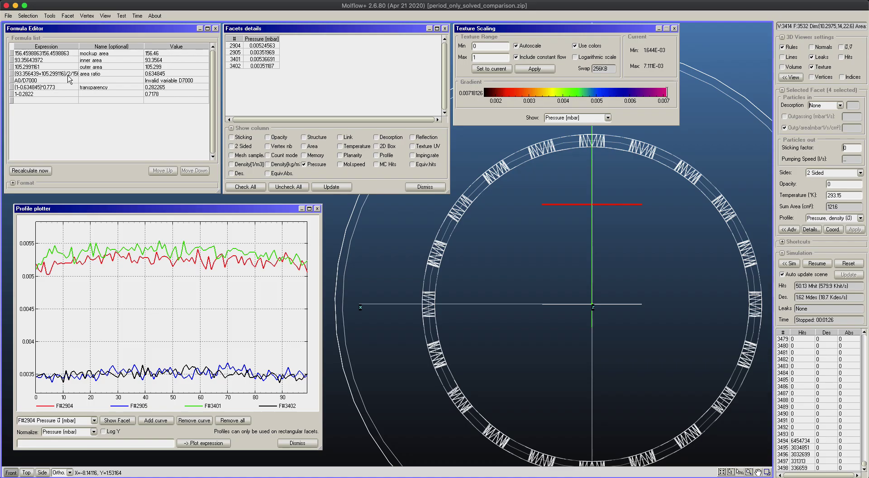
Step: Select all facets of the detailed model and then all facets of the simplified model to compare their facet counts
scroll(637, 232, down, 5)
right_drag(639, 237, 525, 191)
drag(481, 172, 709, 441)
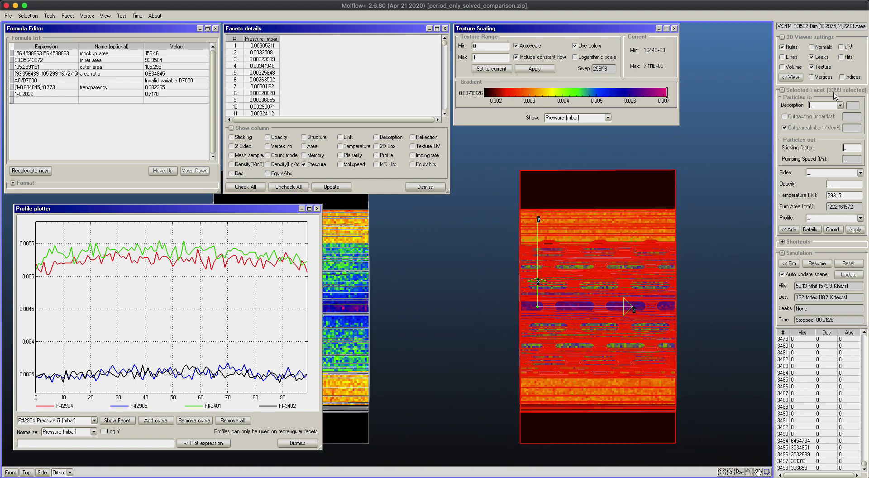
middle_drag(491, 273, 608, 257)
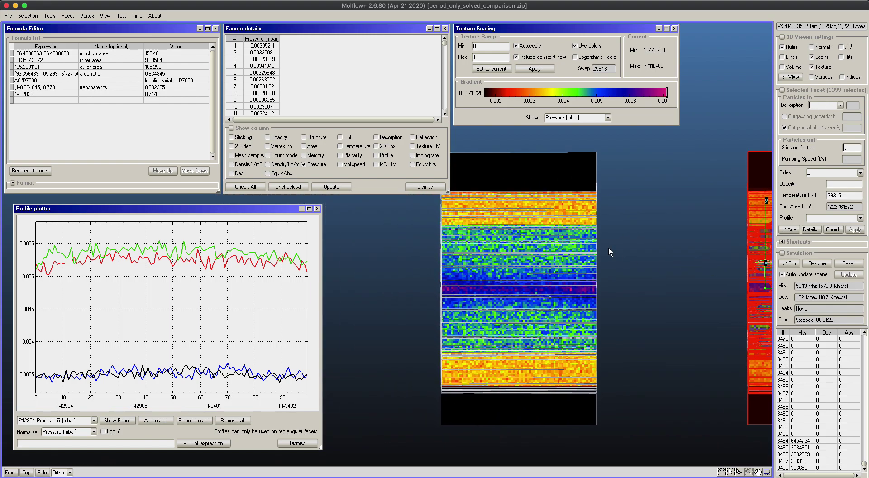
drag(489, 164, 719, 474)
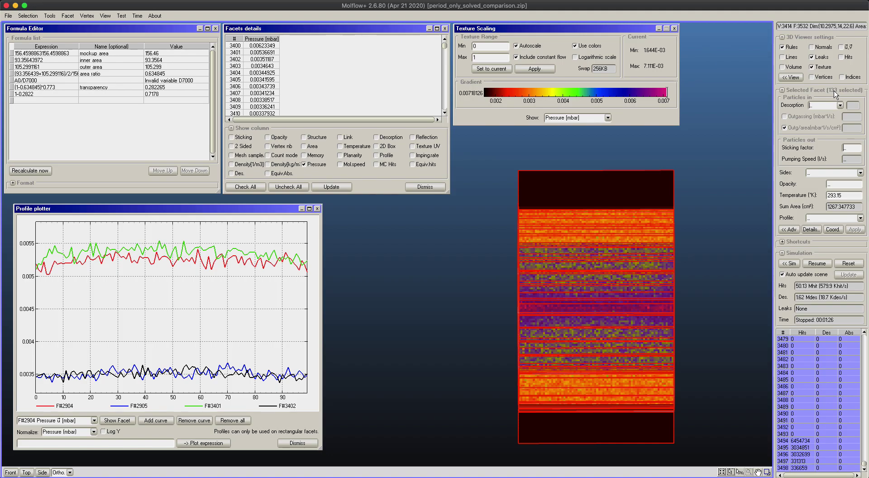
Step: Clear the facet selection and view both models together at an angle
click(698, 186)
middle_drag(693, 194, 519, 224)
right_drag(518, 223, 606, 232)
middle_drag(606, 232, 578, 248)
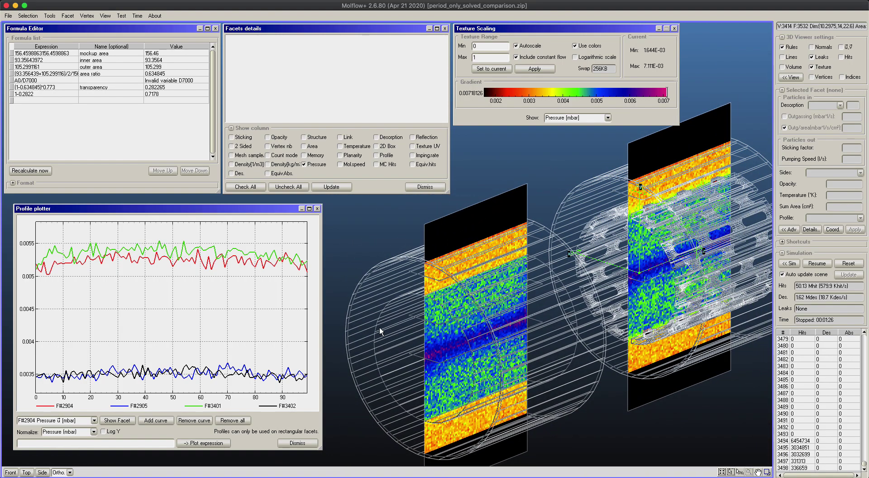
click(28, 16)
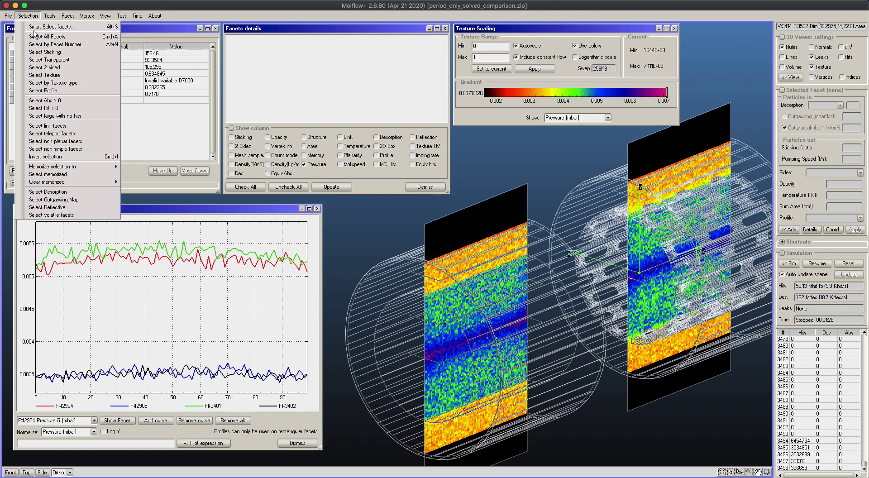
click(57, 96)
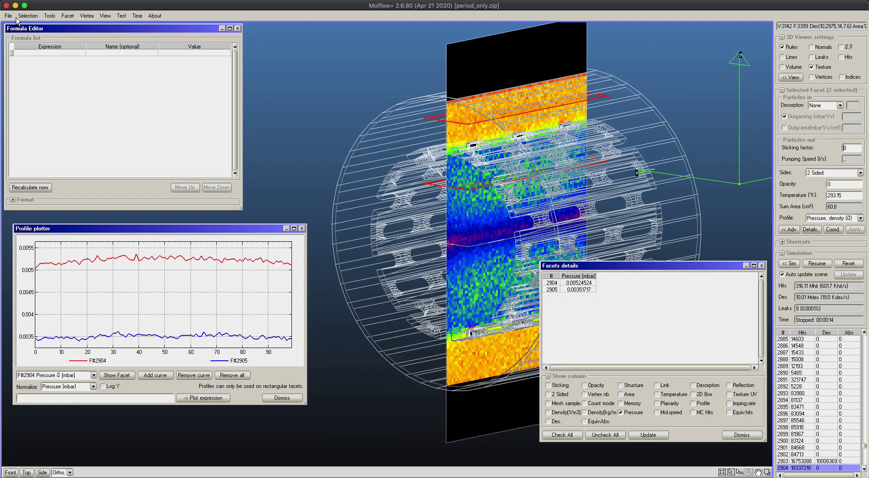
Step: Load the recently used geometry file rf2.zip
click(8, 16)
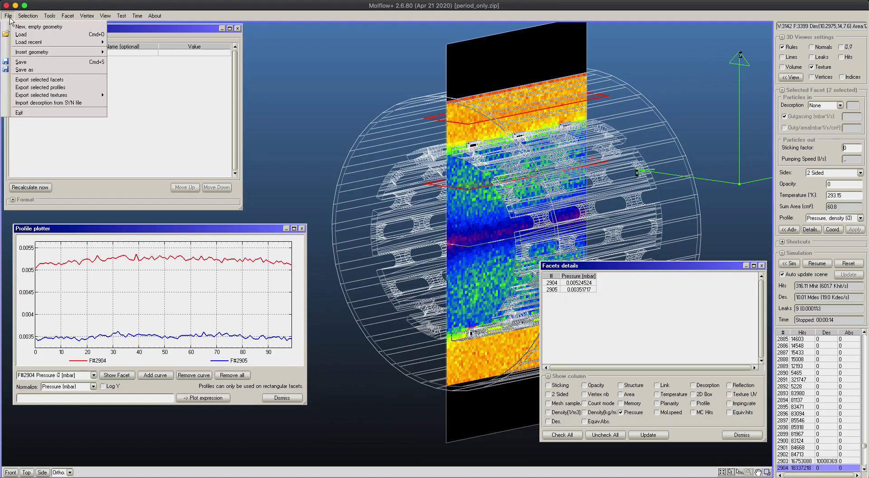
mouse_move(20, 42)
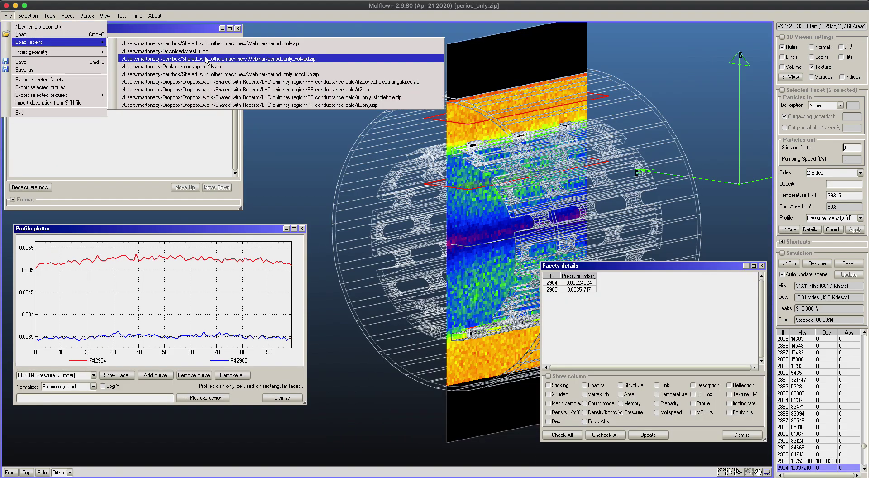
click(216, 89)
click(433, 263)
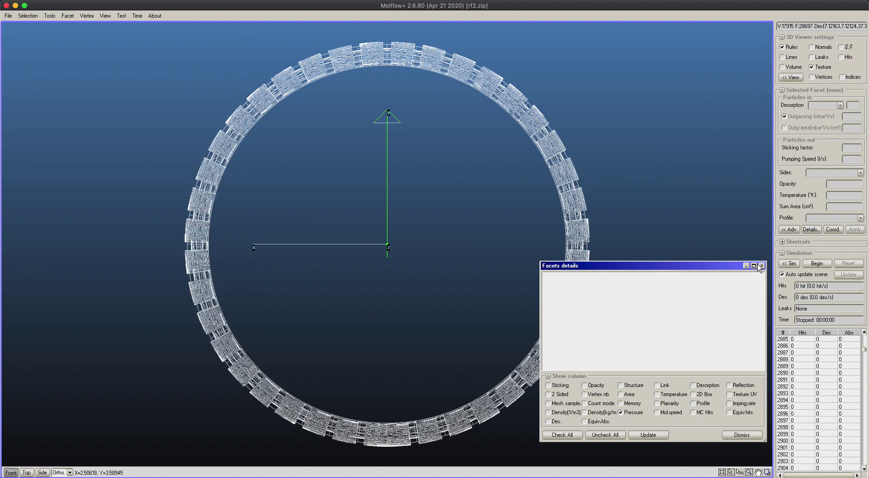
Step: Turn off the texture display and close the facet details to view the whole rf2 geometry at an angle
click(821, 67)
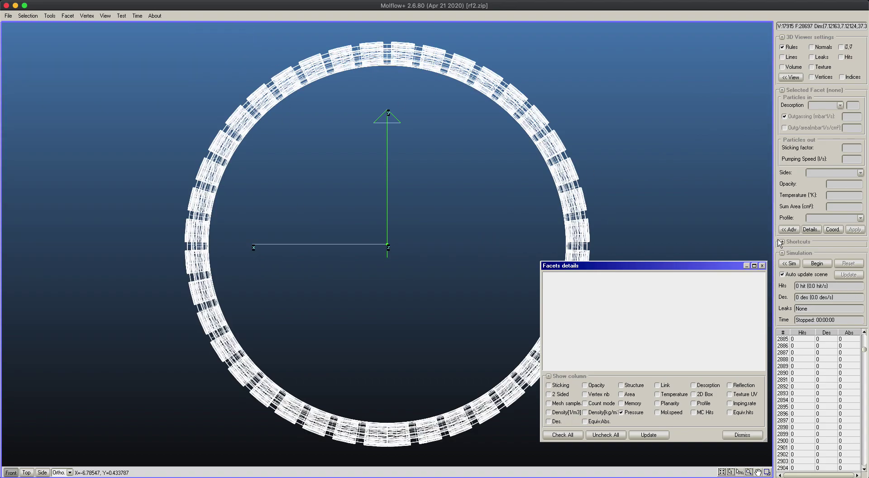
click(762, 266)
right_drag(586, 163, 223, 186)
scroll(524, 194, down, 5)
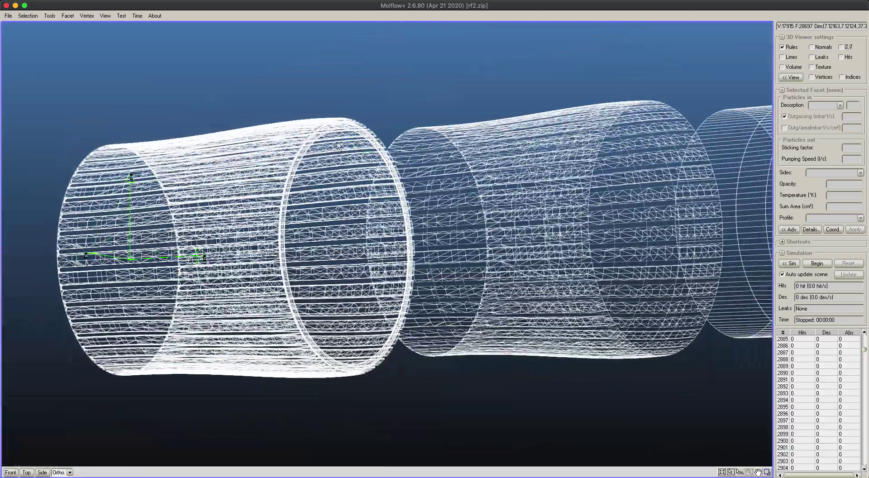
Step: Pick individual facets on the far end section of the rf2 geometry to inspect its structure
right_drag(171, 200, 194, 213)
middle_drag(602, 104, 371, 162)
right_drag(554, 120, 465, 174)
click(491, 160)
click(523, 145)
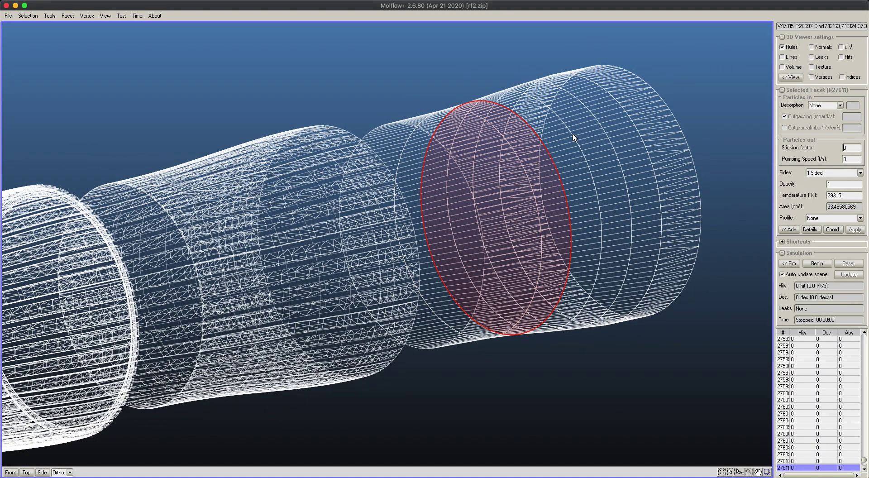
click(572, 134)
click(583, 132)
click(523, 159)
click(523, 158)
click(475, 178)
Step: View the rf2 geometry side-on and examine its separate sections along the full length
right_drag(576, 205, 517, 182)
mouse_move(458, 186)
middle_down()
mouse_move(520, 186)
mouse_move(451, 174)
middle_up()
right_drag(470, 177, 704, 179)
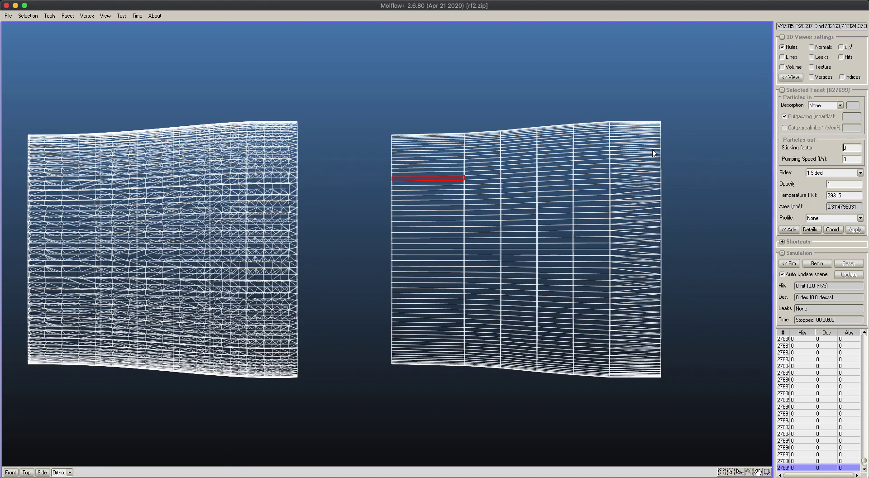
middle_drag(182, 185, 649, 181)
middle_drag(136, 182, 501, 202)
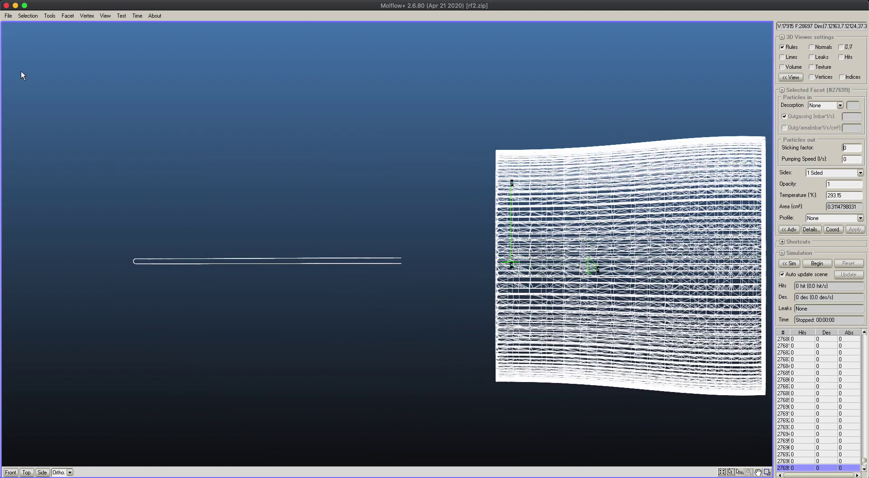
Step: Load the recent file rf_only_singlehole.zip and view its rows of slots at an angle
click(9, 15)
mouse_move(41, 42)
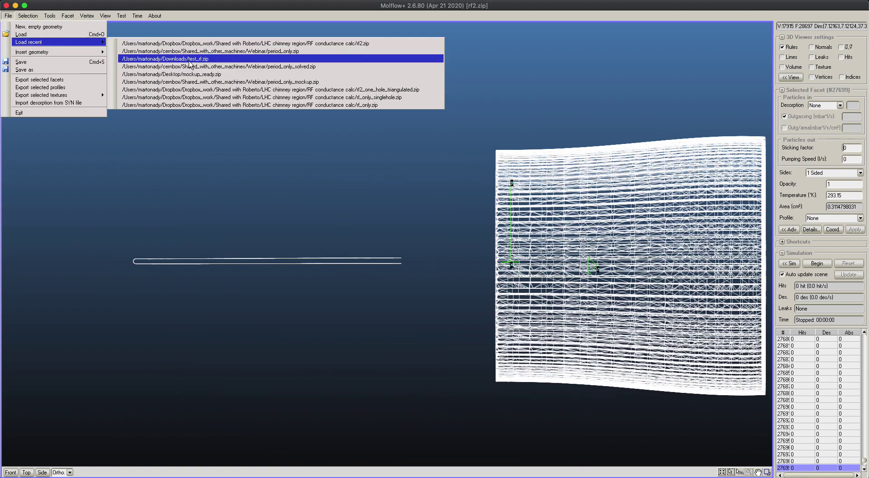
click(197, 97)
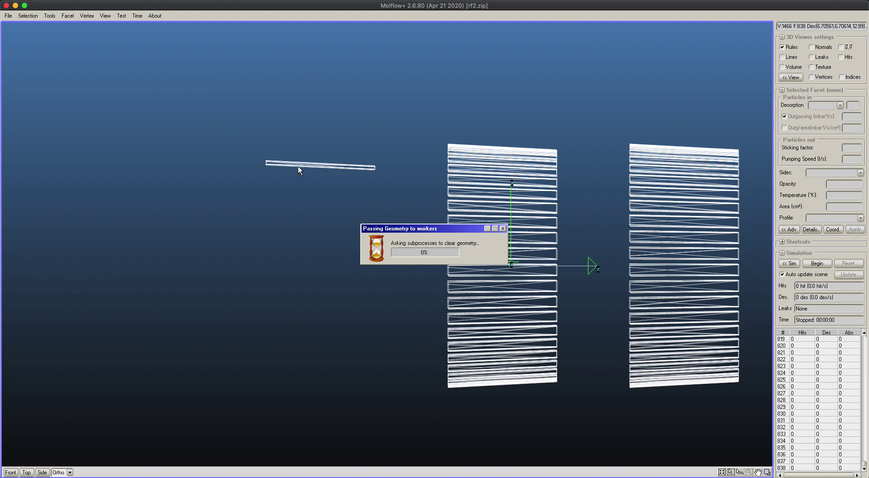
right_drag(347, 164, 254, 193)
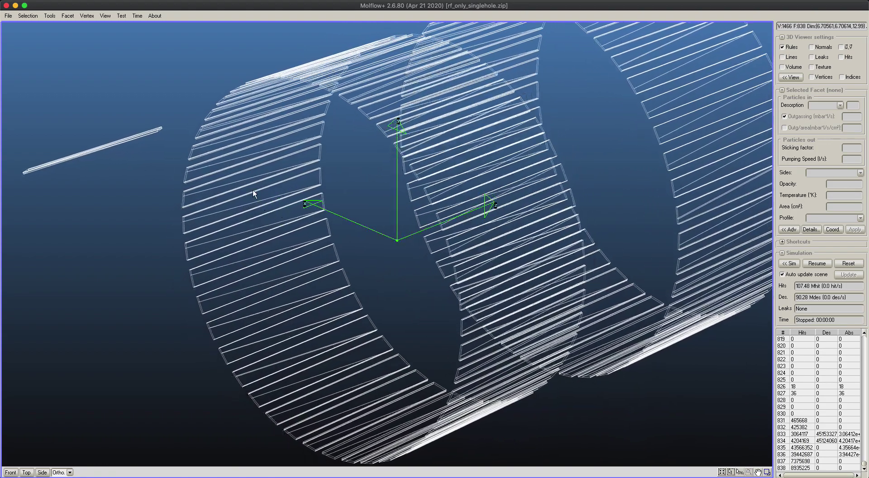
Step: Load the recent file rf2_one_hole_triangulated.zip and bring the single triangulated hole into view
click(8, 16)
mouse_move(28, 42)
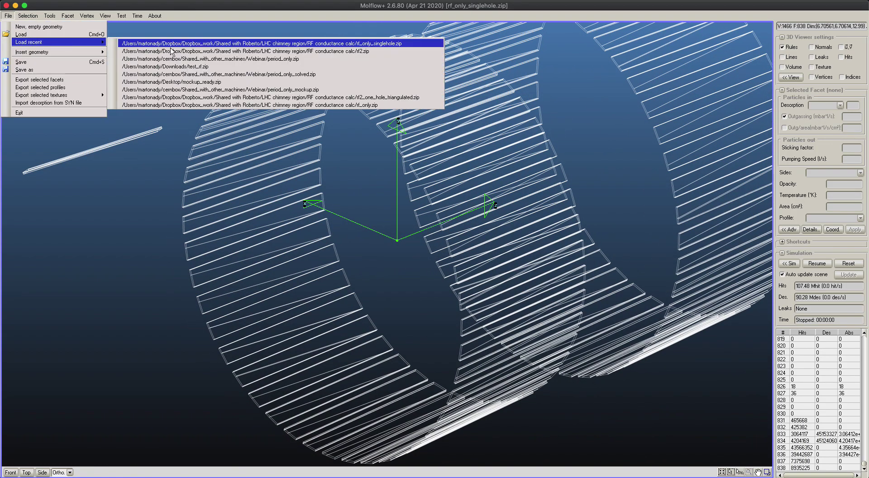
click(272, 96)
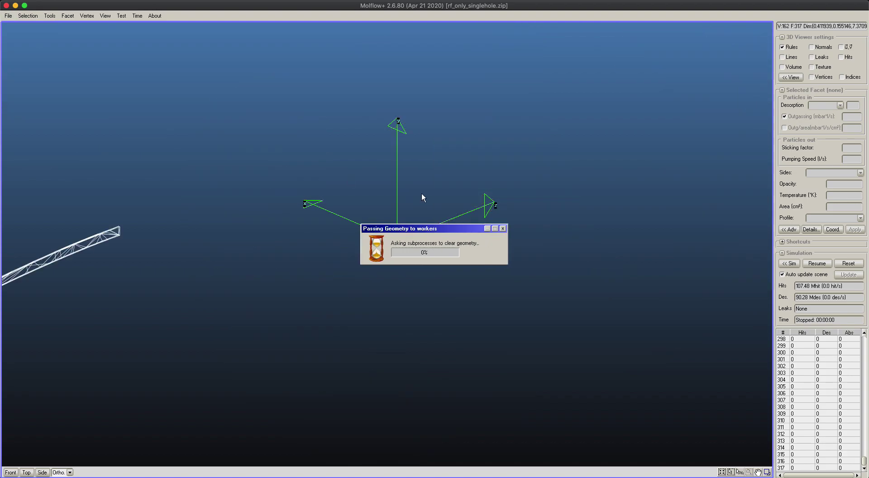
right_drag(499, 204, 316, 199)
scroll(317, 199, down, 5)
Step: Select the desorption facets of the single triangulated hole and inspect them at an angle
click(34, 16)
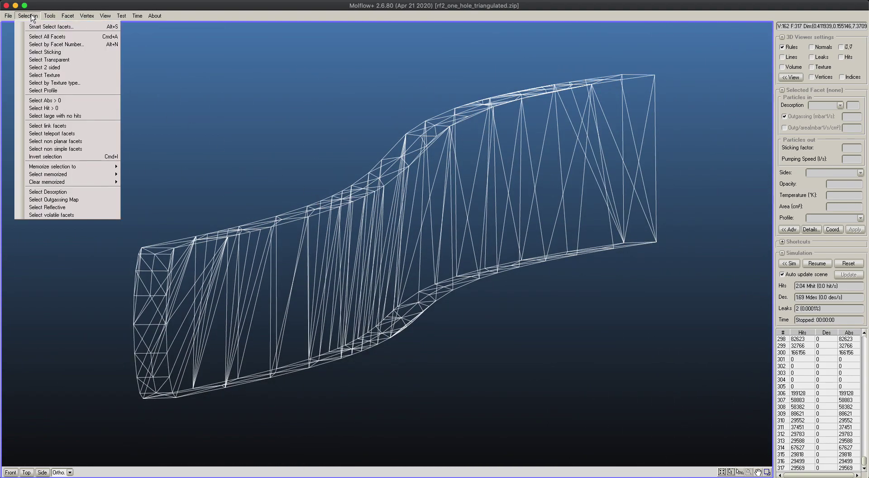
click(65, 193)
right_drag(291, 254, 391, 251)
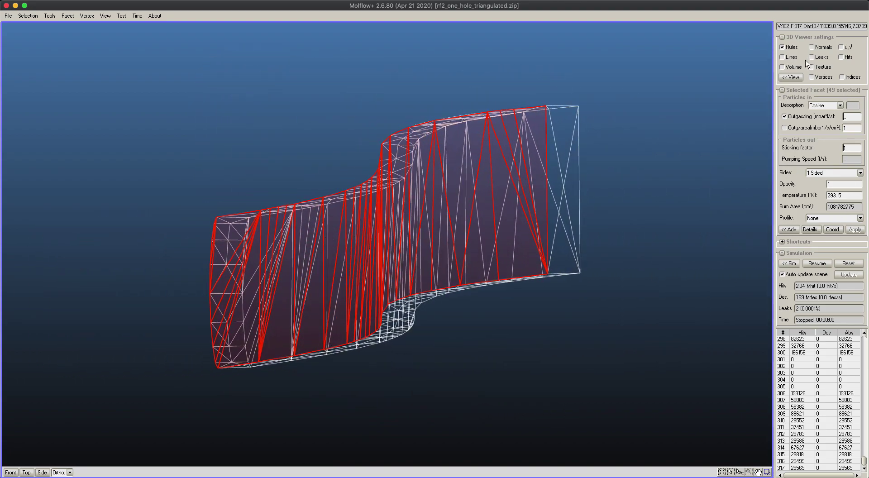
Step: Display the particle lines and hits of the single triangulated hole, clear the facet selection and view it from the side
click(782, 57)
right_drag(572, 64, 584, 110)
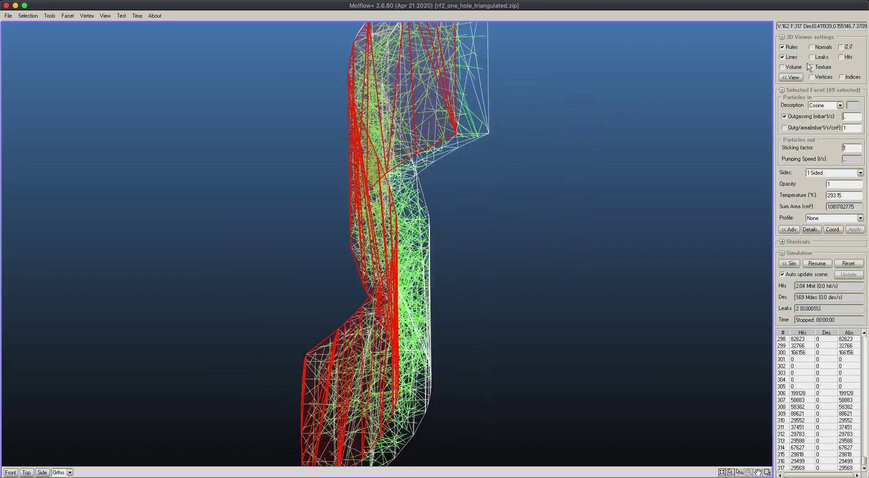
click(844, 58)
click(634, 159)
right_drag(599, 169, 486, 117)
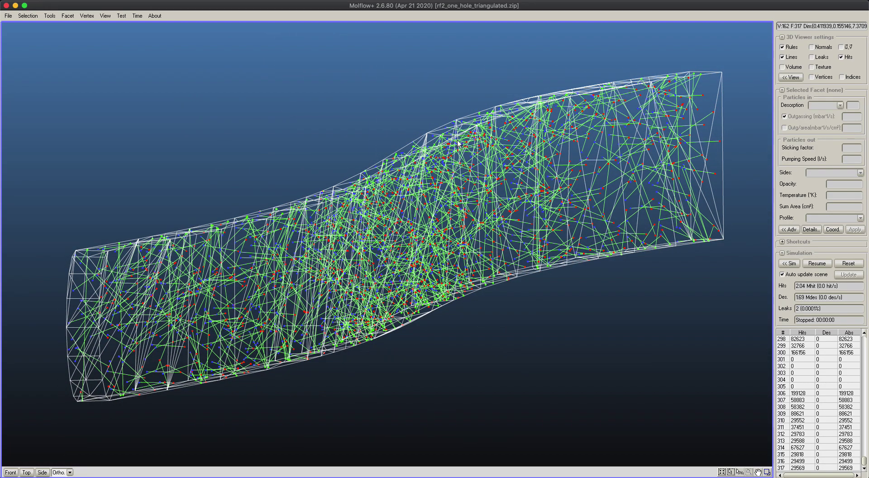
Step: Load period_only_solved.zip from the Webinar folder and remove its isolated vertices
click(8, 16)
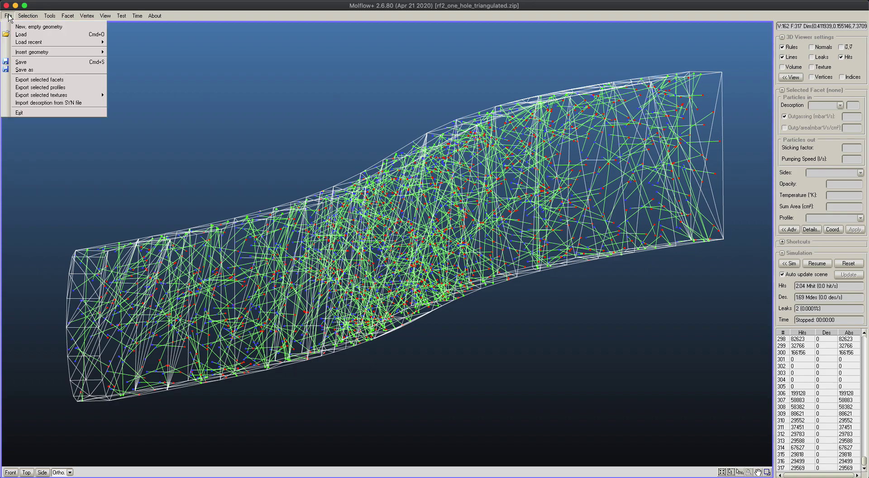
mouse_move(59, 52)
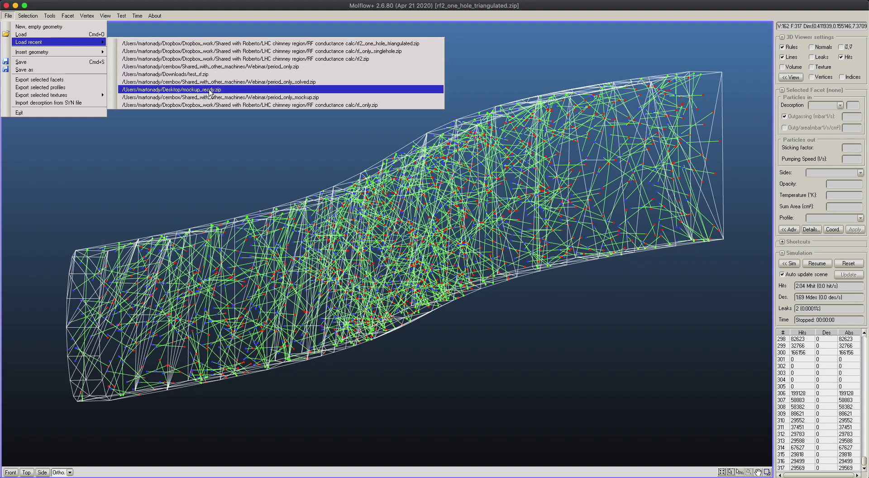
click(23, 34)
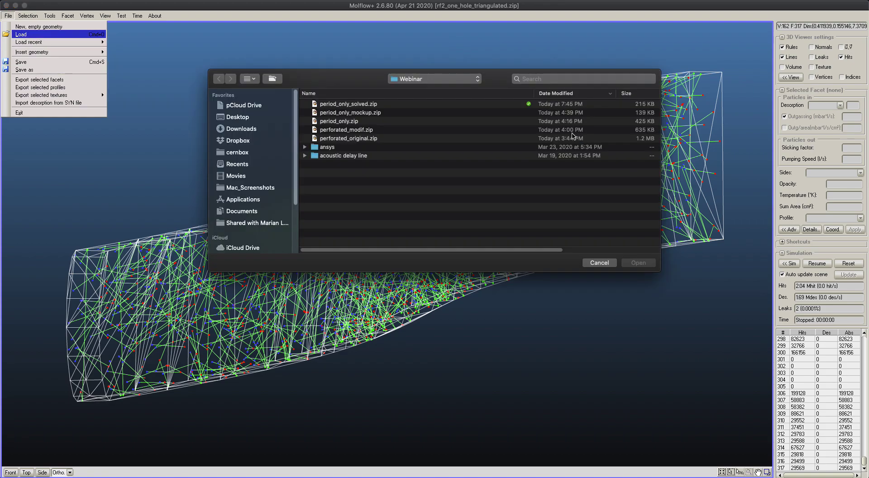
double_click(357, 105)
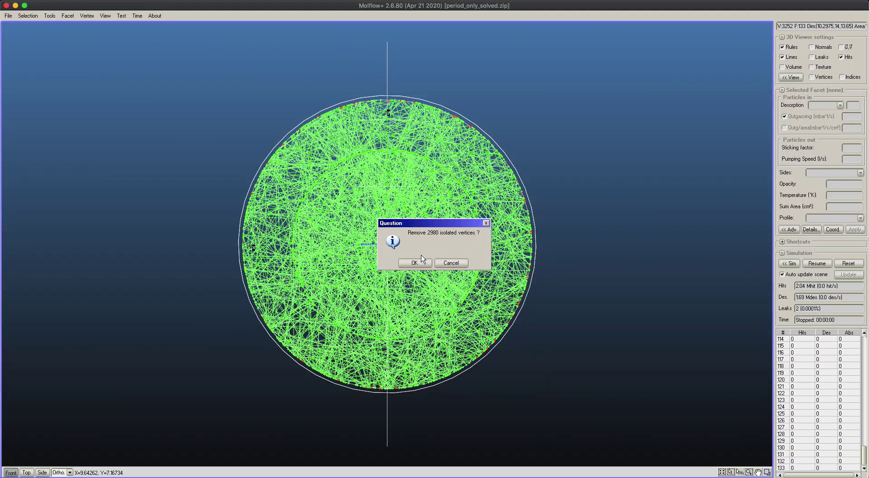
click(414, 263)
right_drag(603, 206, 545, 192)
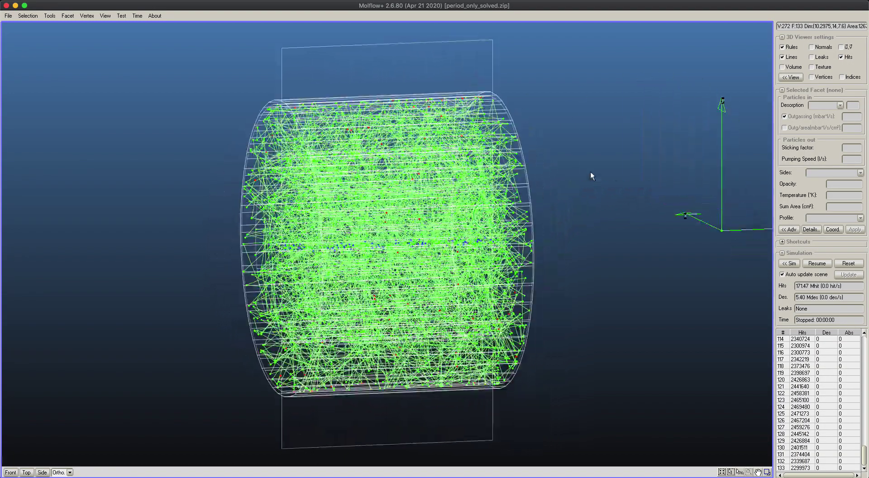
Step: Hide the particle lines and hits so the nested cylinders are seen as a plain wireframe at an angle
click(798, 57)
right_drag(483, 128, 446, 150)
click(841, 57)
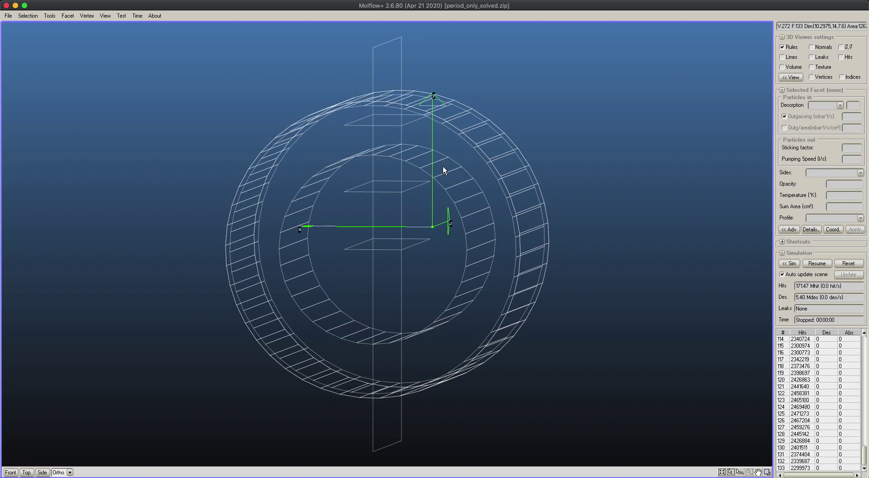
right_drag(426, 167, 424, 168)
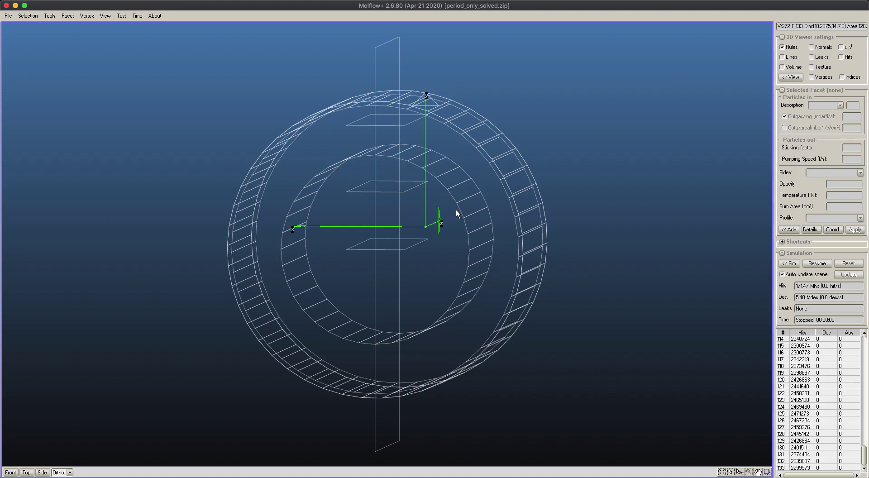
Step: Analyze the geometry for smart selection with a 30-degree limit and select all facets of the inner cylinder
click(439, 169)
click(440, 169)
click(439, 170)
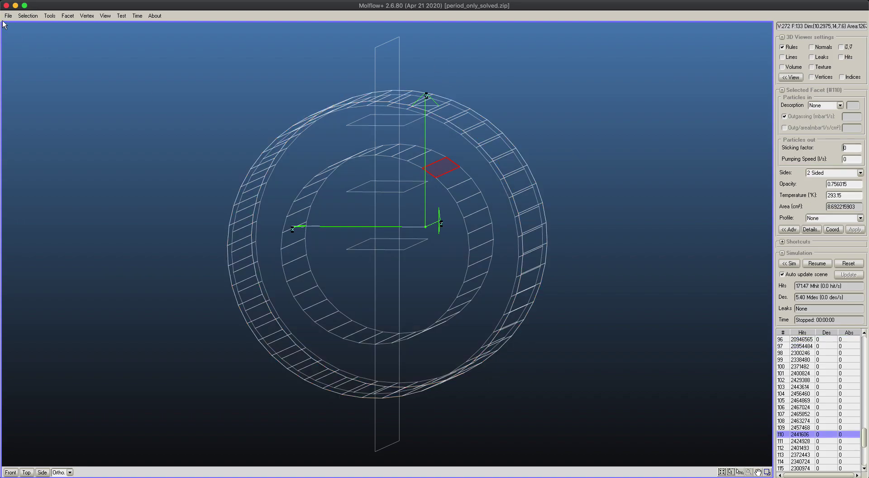
click(28, 16)
click(37, 27)
click(67, 53)
click(428, 165)
right_drag(429, 167, 460, 210)
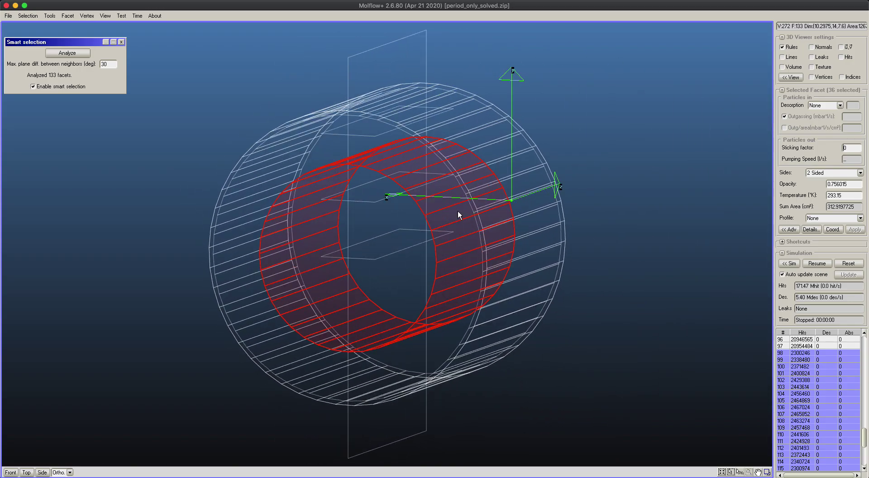
Step: Display the normals of the inner cylinder's facets and close the smart selection settings
click(819, 48)
mouse_move(566, 136)
right_down()
mouse_move(521, 153)
mouse_move(378, 151)
mouse_move(324, 142)
mouse_move(276, 115)
mouse_move(435, 114)
mouse_move(572, 126)
mouse_move(568, 135)
right_up()
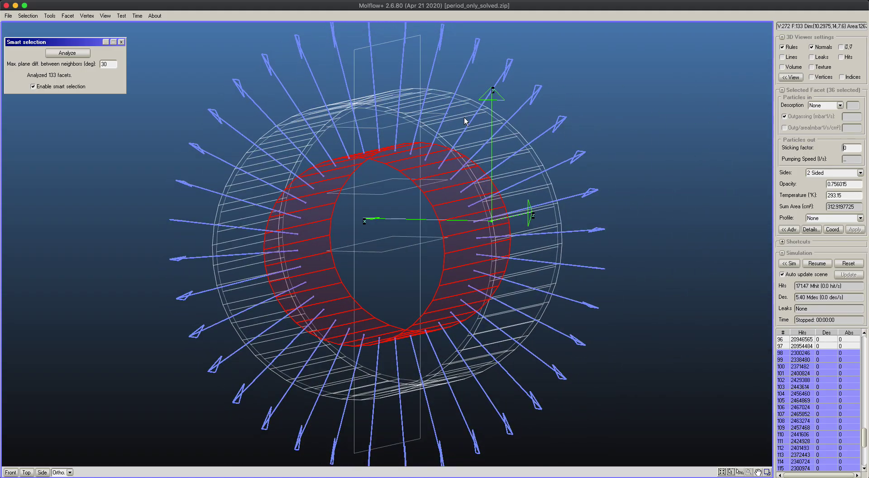
click(121, 42)
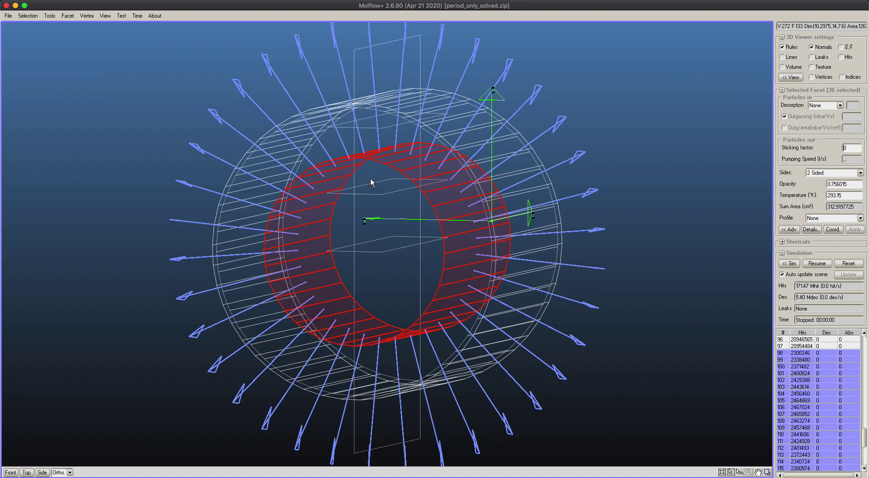
Step: Make the inner cylinder's facets 1 Sided and accept resetting the simulation data
click(859, 173)
click(850, 185)
click(860, 173)
click(853, 179)
click(854, 229)
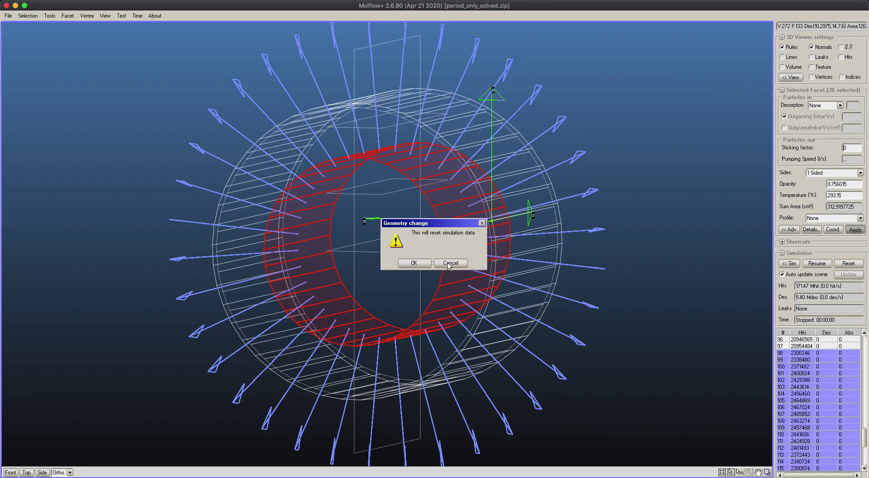
click(414, 263)
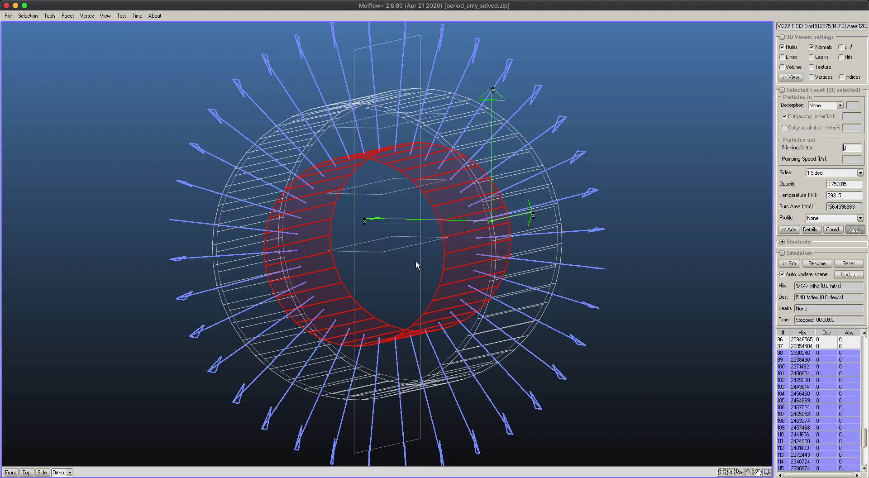
Step: Open the scaling settings for the selected inner cylinder facets and place them clear of the model
click(68, 17)
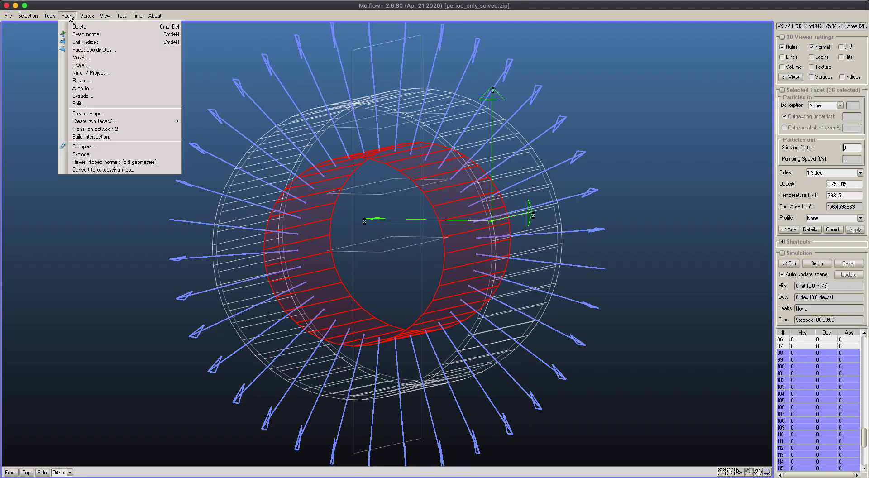
click(95, 65)
drag(53, 248, 58, 122)
right_drag(344, 255, 434, 236)
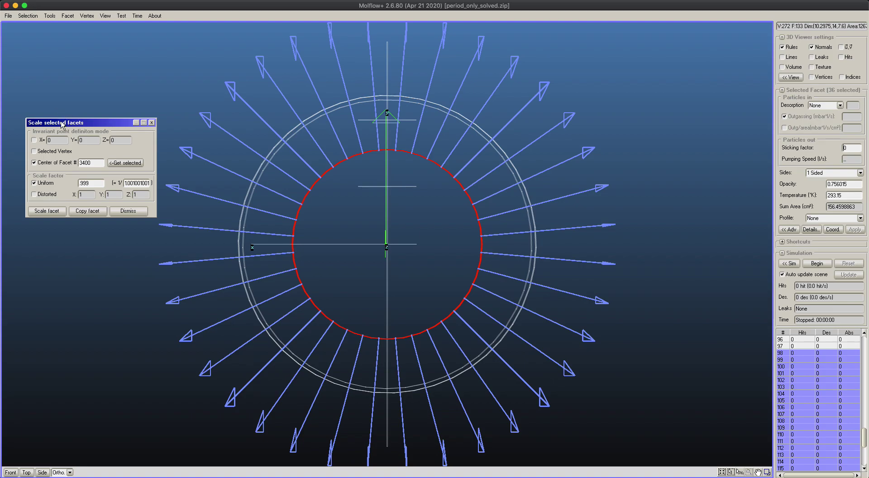
drag(62, 125, 51, 65)
mouse_move(330, 201)
right_down()
mouse_move(304, 231)
mouse_move(321, 243)
mouse_move(335, 229)
mouse_move(384, 226)
mouse_move(345, 244)
mouse_move(364, 238)
right_up()
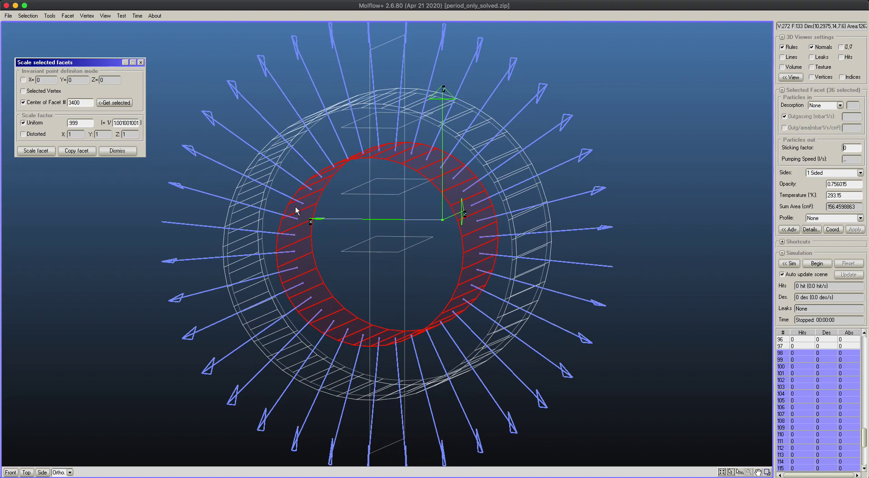
Step: Pick single facets around the inner cylinder and end disc to look for one suitable as scaling centre
click(357, 201)
click(404, 194)
click(418, 185)
click(445, 178)
click(458, 163)
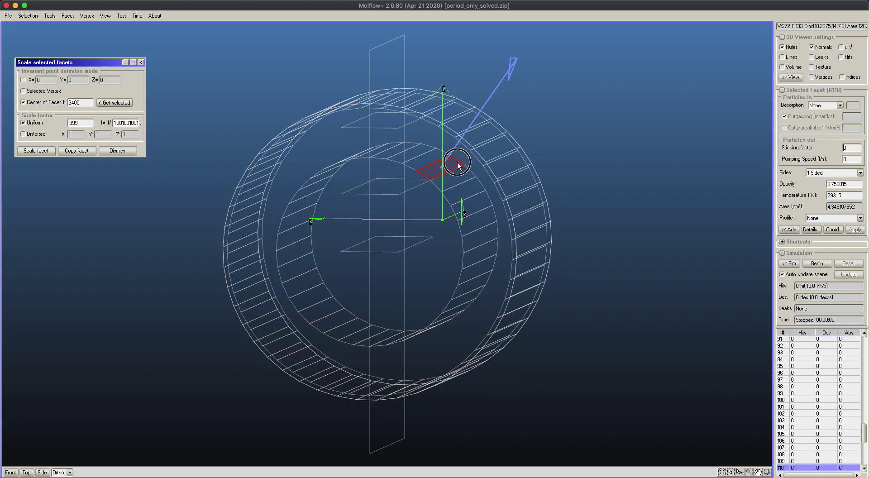
click(441, 175)
right_drag(402, 174, 466, 170)
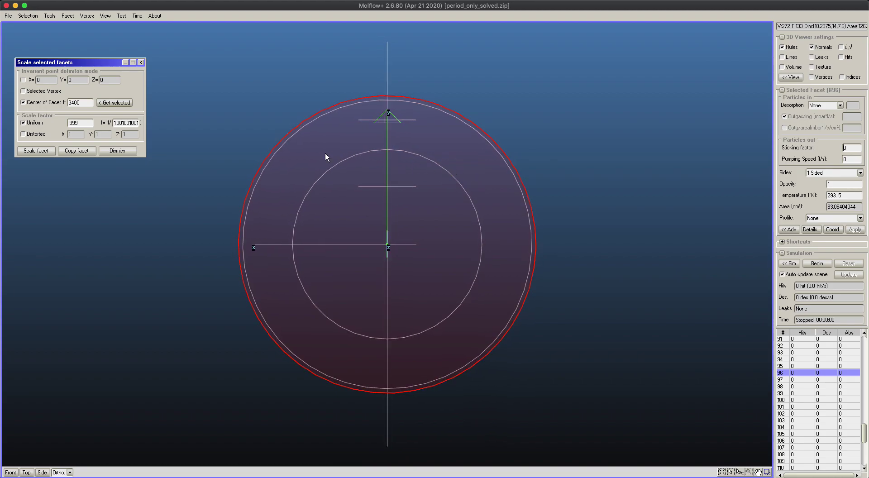
Step: Try to isolate the vertices at one end of the inner cylinder with box selections
key(Tab)
drag(288, 151, 459, 320)
right_drag(443, 231, 308, 239)
drag(237, 132, 341, 374)
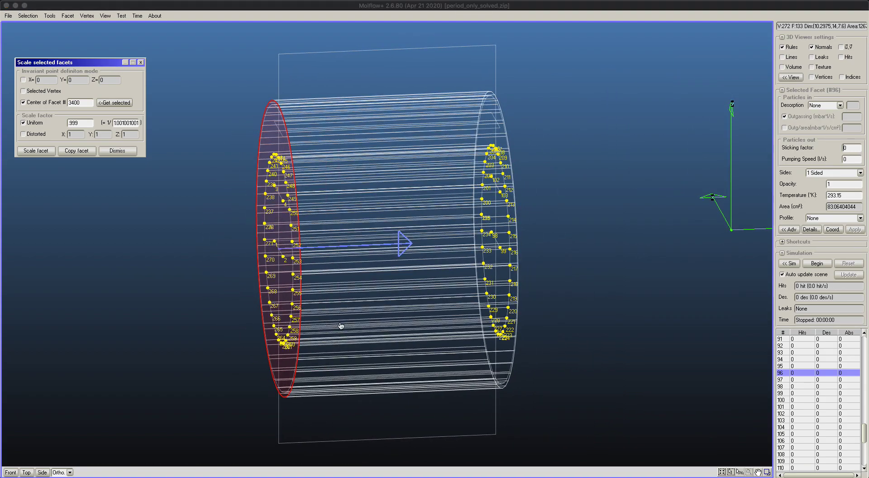
click(739, 472)
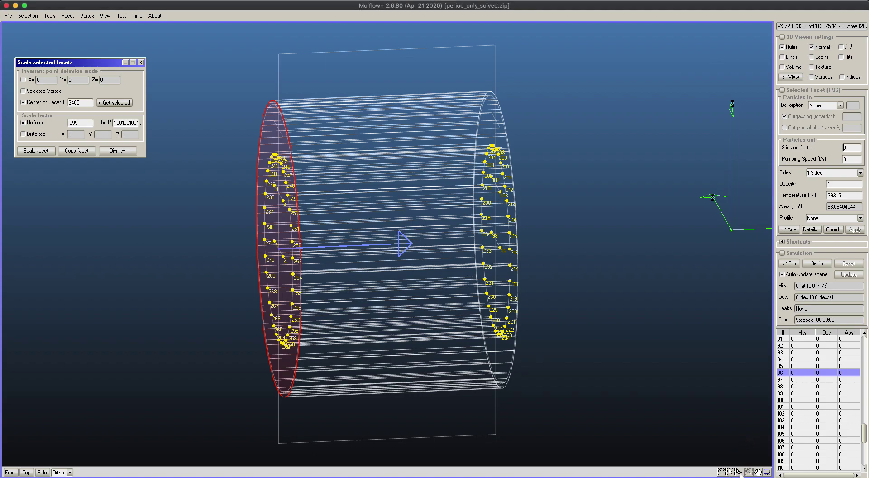
drag(215, 145, 345, 381)
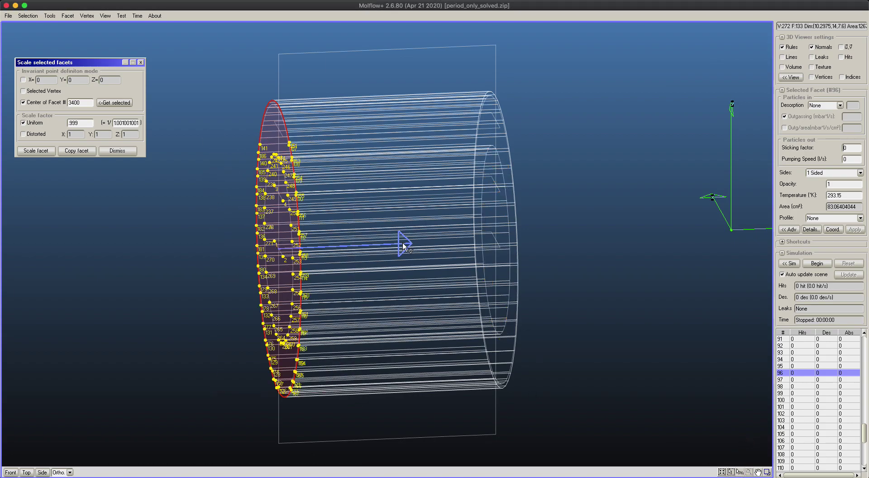
click(323, 151)
Step: Select only the vertices of the inner cylinder's rim at one end, excluding the stray plate vertices
right_drag(432, 180, 444, 163)
drag(481, 140, 513, 398)
right_drag(549, 285, 438, 247)
drag(398, 208, 433, 231)
ctrl+drag(442, 203, 462, 217)
ctrl+drag(405, 254, 460, 292)
ctrl+drag(511, 350, 555, 373)
ctrl+drag(497, 371, 534, 396)
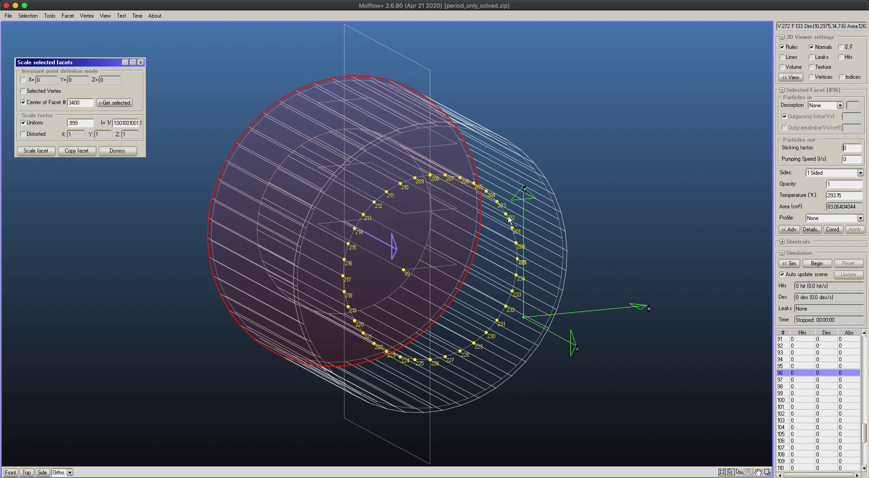
ctrl+drag(401, 264, 443, 300)
right_drag(561, 291, 540, 219)
Step: Create a facet from the selected rim vertices and set its centre as the invariant point for scaling
click(68, 16)
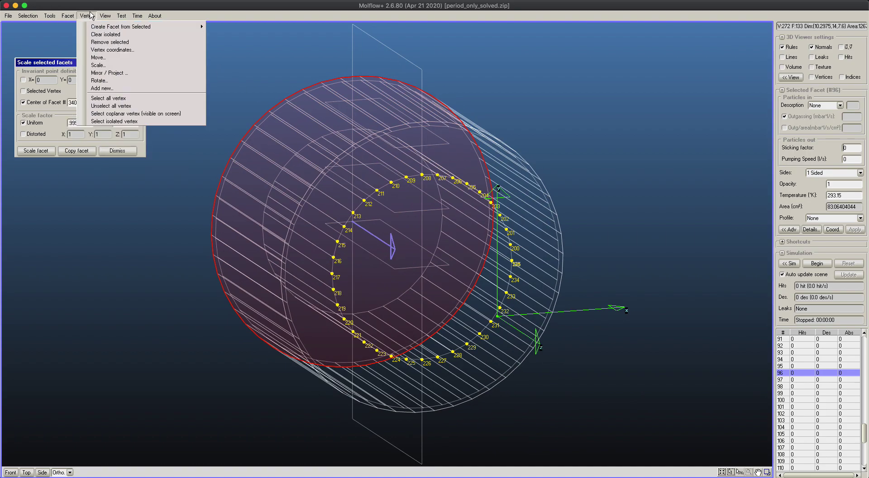
mouse_move(98, 25)
click(226, 26)
right_drag(561, 237, 641, 234)
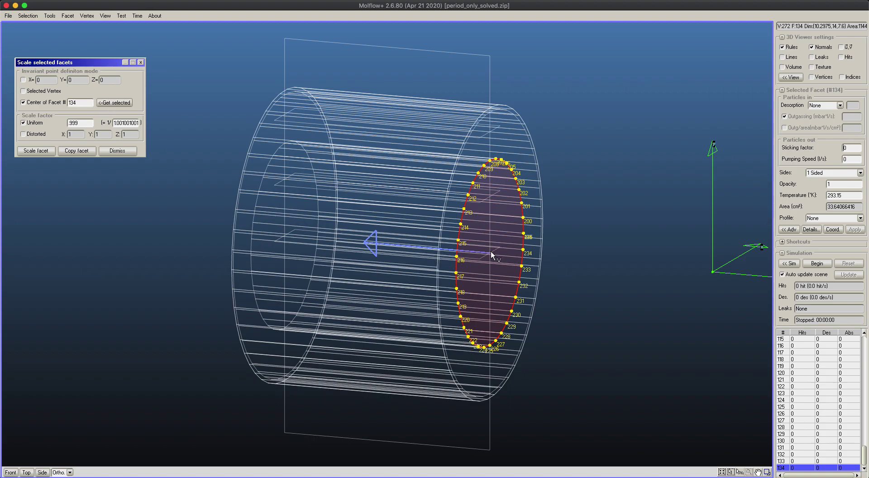
right_drag(459, 235, 520, 194)
right_drag(278, 159, 379, 189)
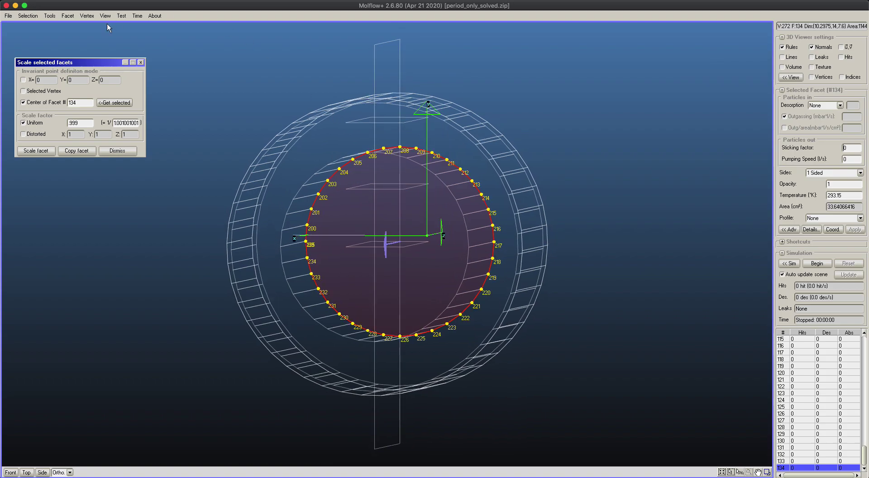
Step: Reselect all side facets of the inner cylinder with smart selection and a 30-degree limit
click(30, 15)
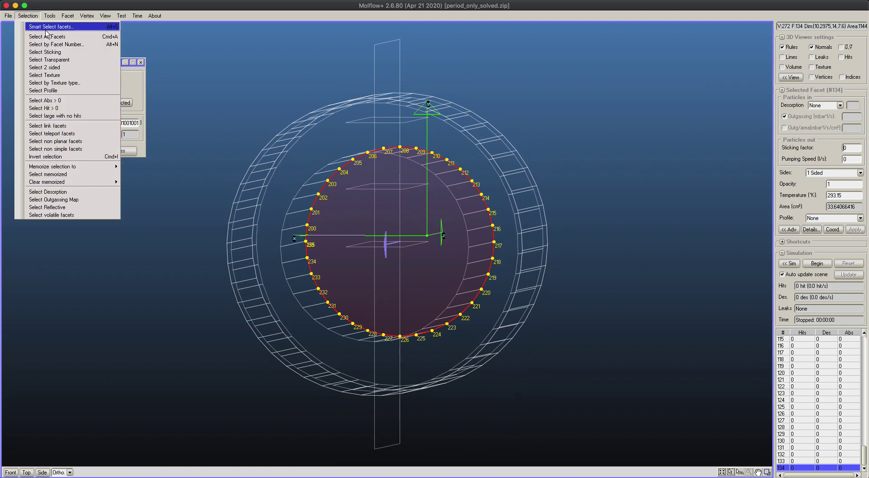
click(33, 26)
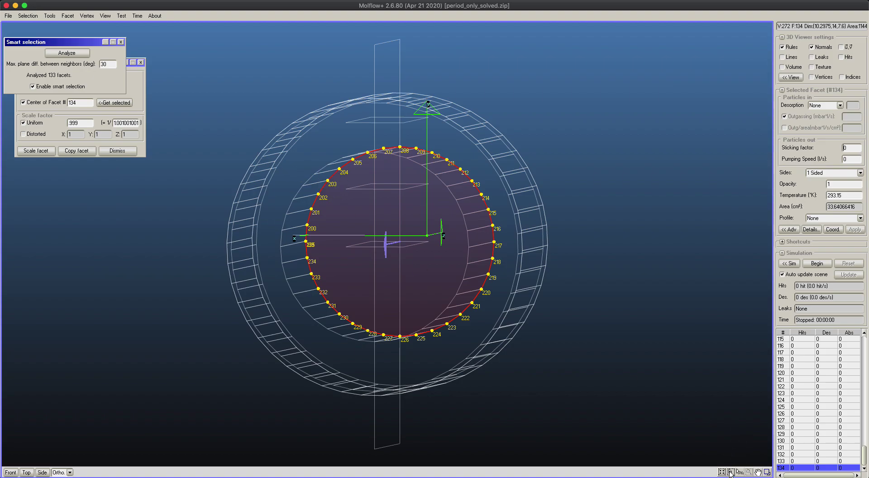
click(307, 202)
click(307, 203)
click(308, 203)
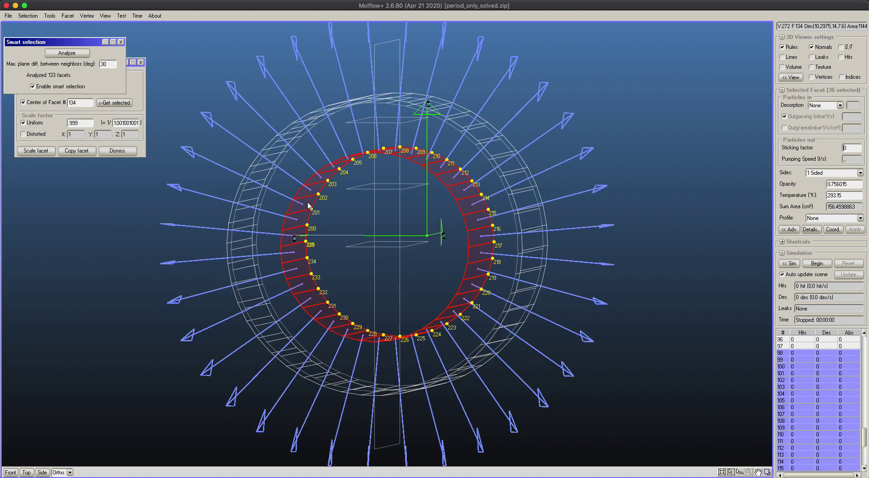
right_drag(507, 210, 476, 215)
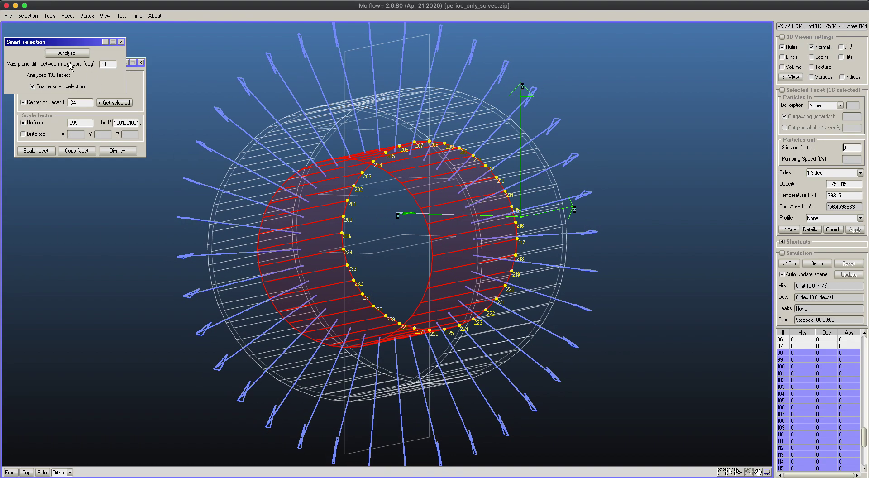
Step: Create a copy of the inner cylinder's facets scaled uniformly by a factor of .999
click(52, 125)
click(83, 122)
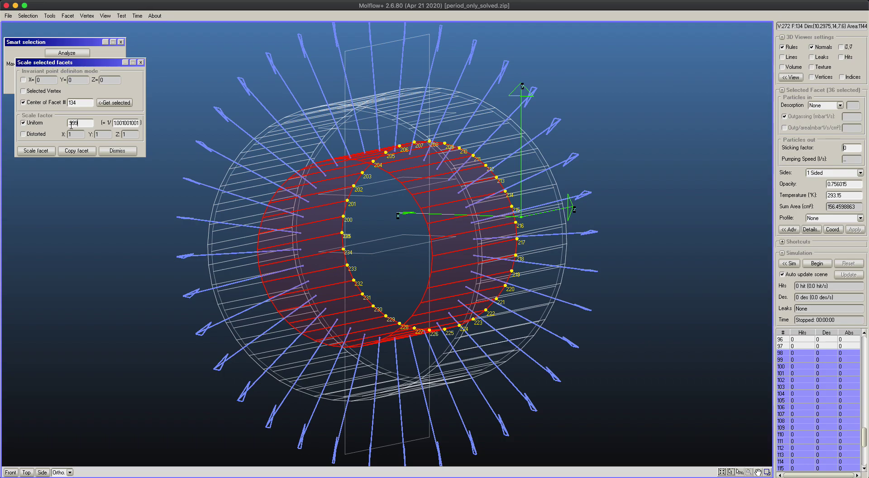
click(76, 151)
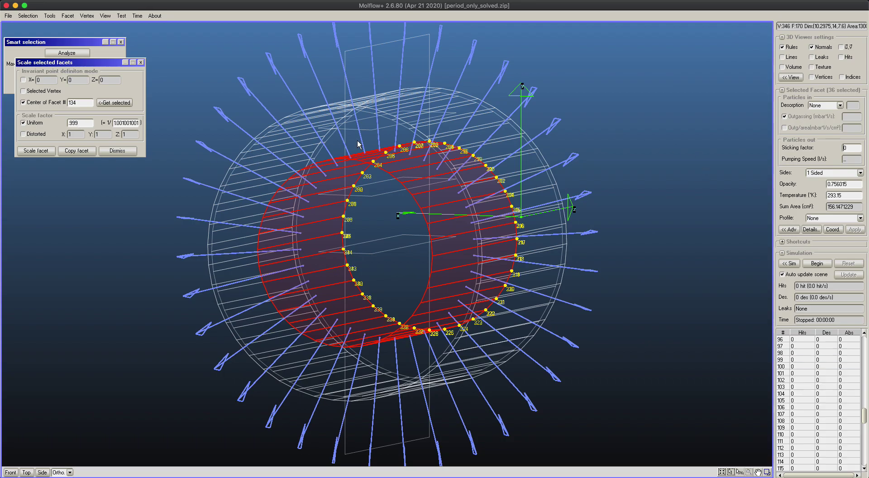
Step: Examine the small gap between the original inner cylinder and its scaled copy up close
scroll(369, 146, up, 5)
mouse_move(370, 148)
middle_down()
mouse_move(389, 212)
mouse_move(340, 138)
mouse_move(433, 348)
middle_up()
scroll(355, 168, up, 14)
middle_drag(313, 162, 442, 214)
scroll(346, 189, up, 10)
mouse_move(353, 150)
middle_down()
mouse_move(393, 219)
mouse_move(398, 211)
middle_up()
scroll(398, 211, up, 5)
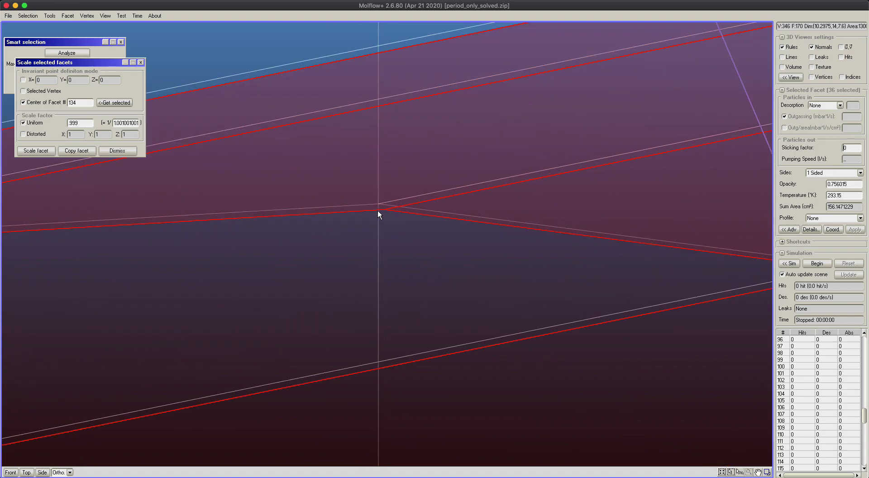
right_drag(382, 210, 449, 230)
scroll(449, 230, down, 5)
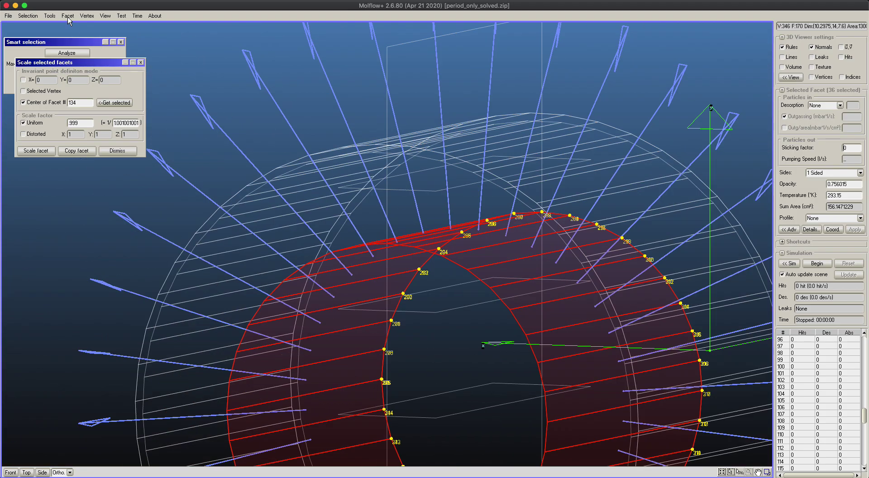
Step: Swap the normals of the scaled copy's facets so they point inward
click(68, 16)
click(78, 31)
middle_drag(591, 257, 548, 189)
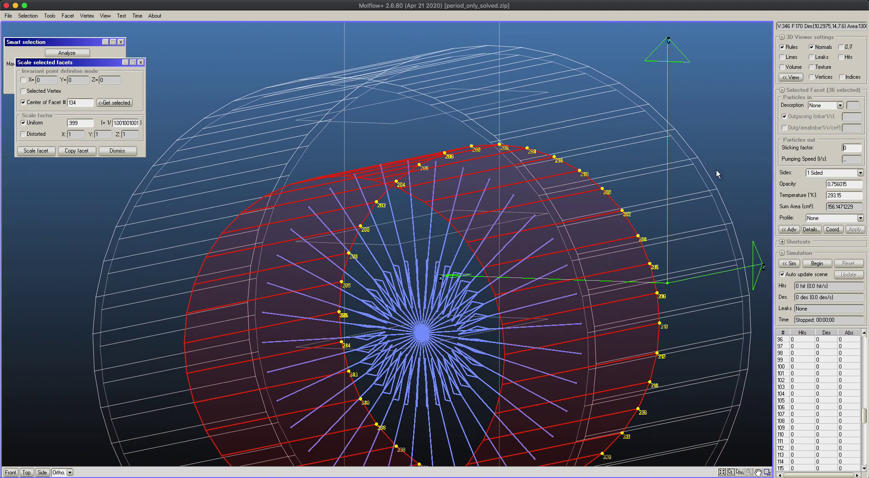
Step: Examine the gap between the inner cylinder and its scaled copy up close, then select one facet of the copy
click(710, 144)
right_drag(491, 180, 517, 176)
scroll(518, 176, up, 10)
middle_drag(529, 166, 425, 295)
middle_drag(584, 105, 442, 247)
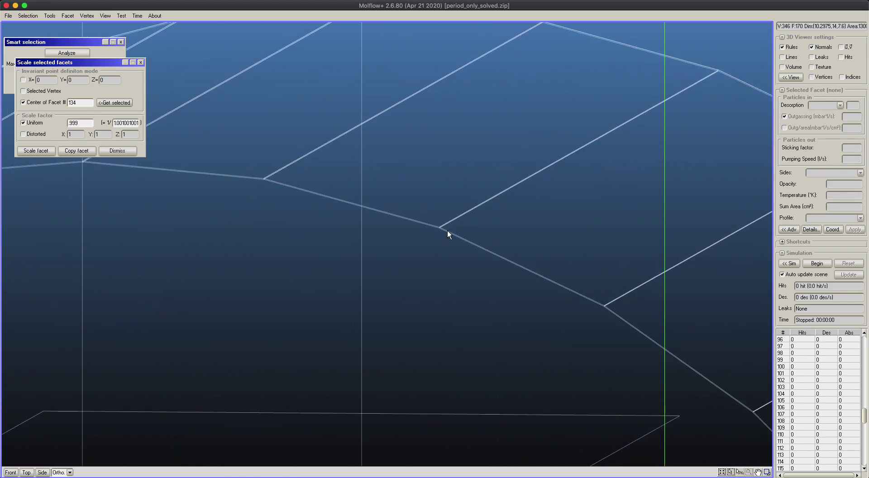
click(418, 203)
scroll(423, 186, up, 2)
middle_drag(423, 186, 399, 236)
scroll(407, 222, up, 1)
scroll(384, 238, up, 1)
click(371, 256)
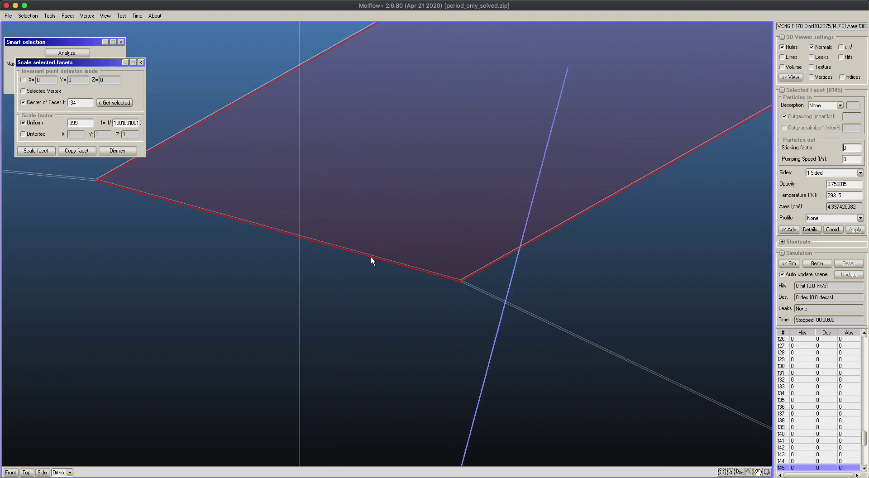
Step: Reanalyze the geometry for smart selection and select all side facets of the inward-facing scaled copy
click(73, 43)
click(465, 284)
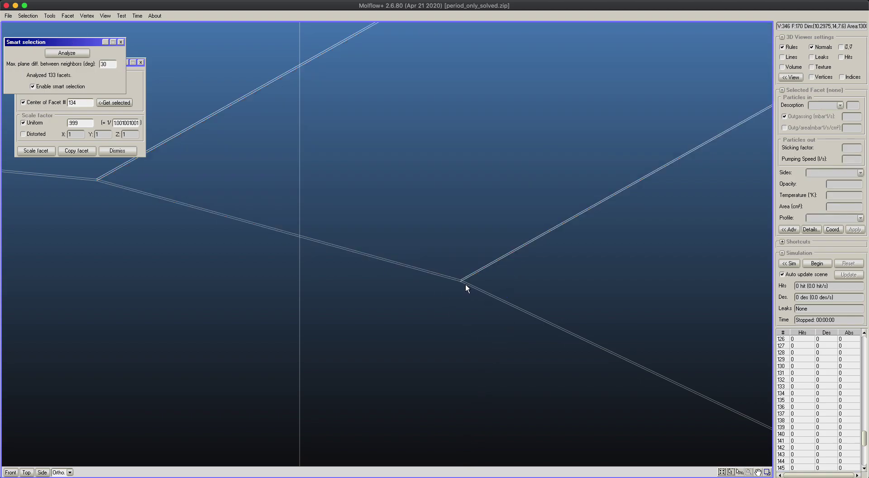
scroll(466, 287, down, 5)
scroll(390, 246, up, 3)
click(392, 245)
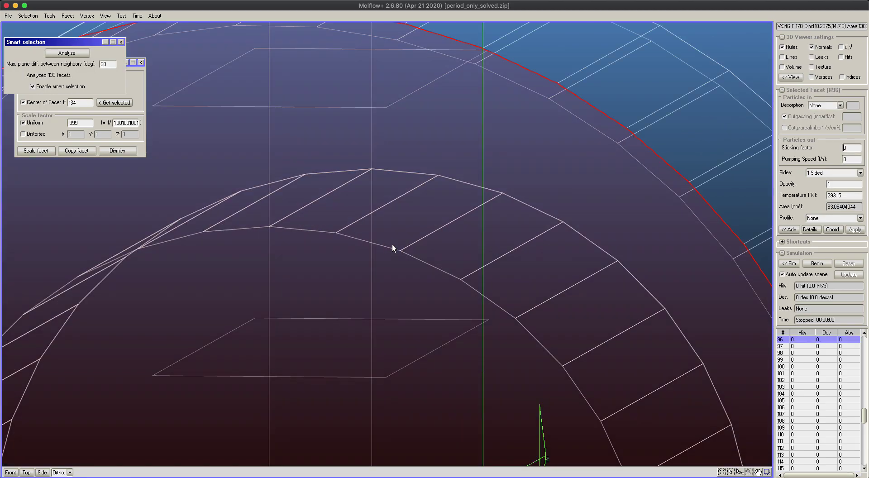
click(392, 245)
click(392, 245)
click(392, 244)
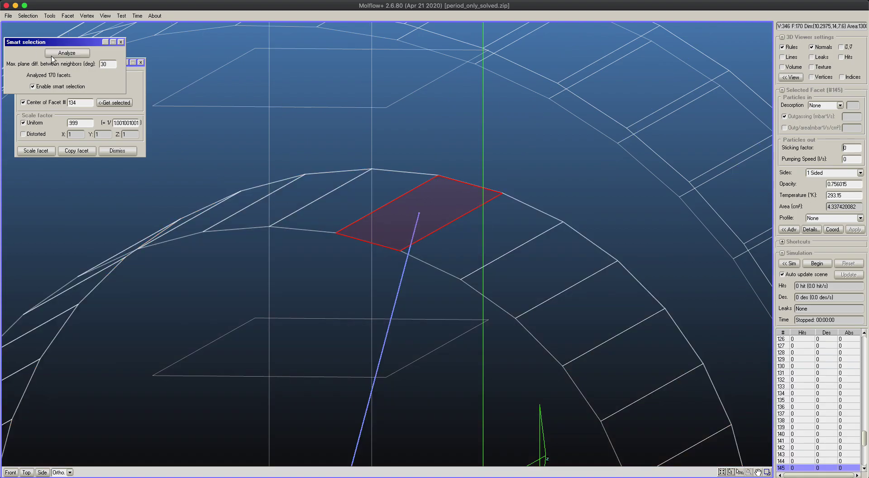
click(339, 213)
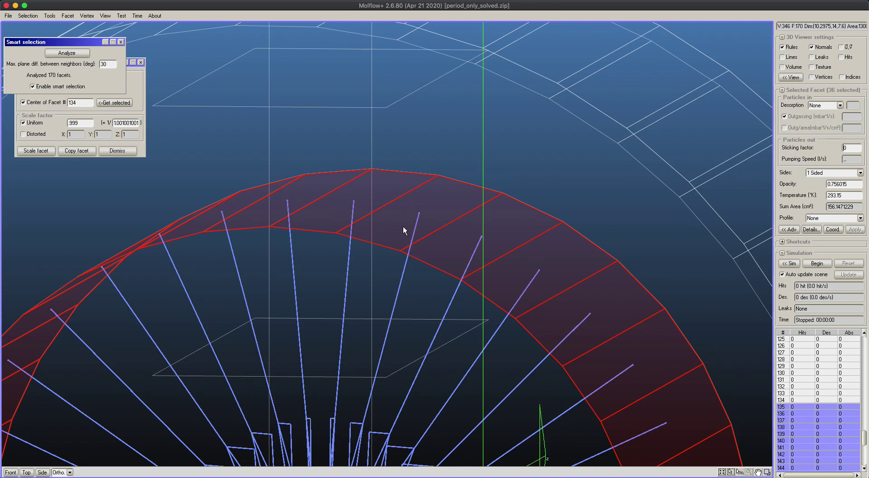
Step: Select all vertices along one end rim of the inner cylinders in a side-on view
scroll(523, 238, down, 6)
right_drag(520, 254, 351, 288)
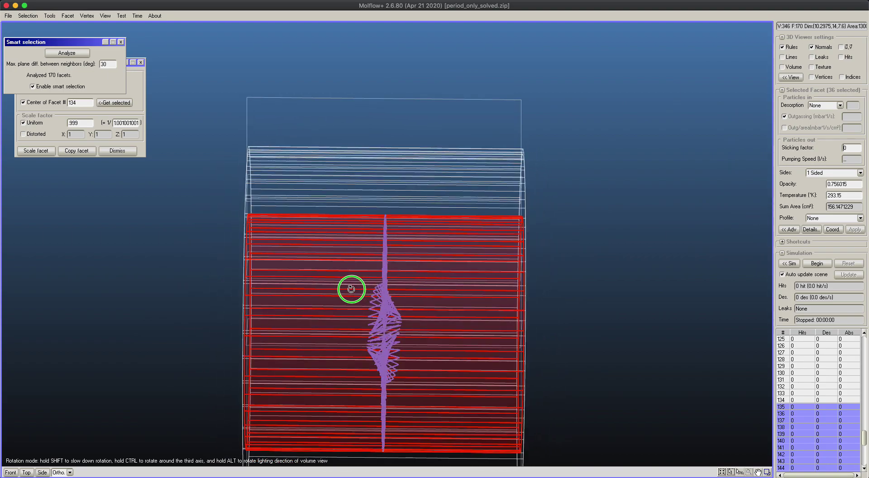
middle_drag(430, 270, 531, 191)
right_drag(531, 191, 490, 183)
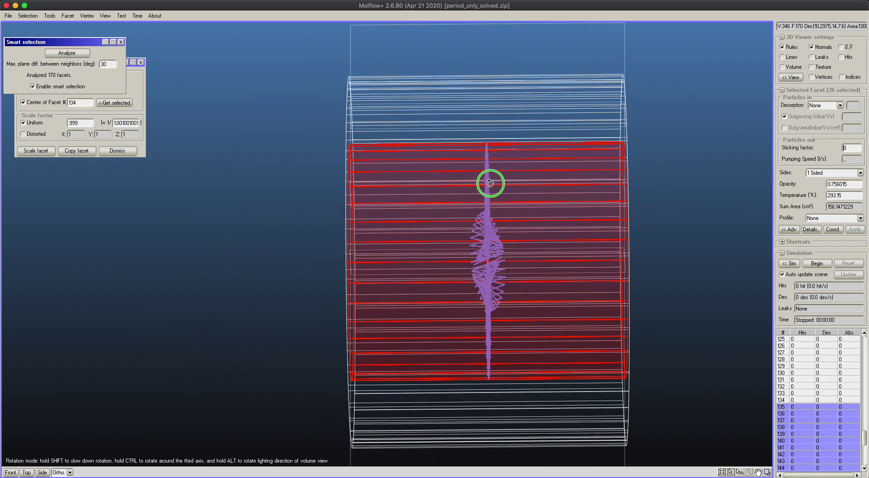
key(Tab)
drag(333, 146, 366, 393)
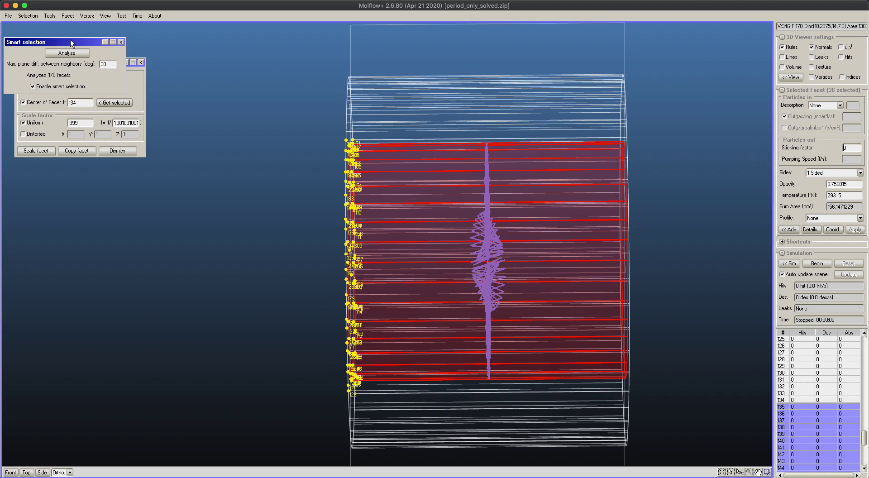
Step: Set the Z coordinate of all selected rim vertices to -15.85 and apply the geometry change
click(91, 17)
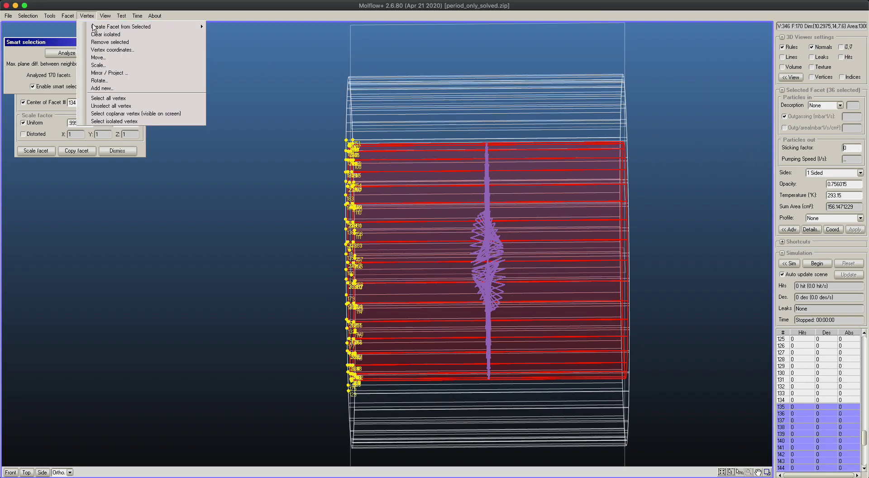
click(111, 52)
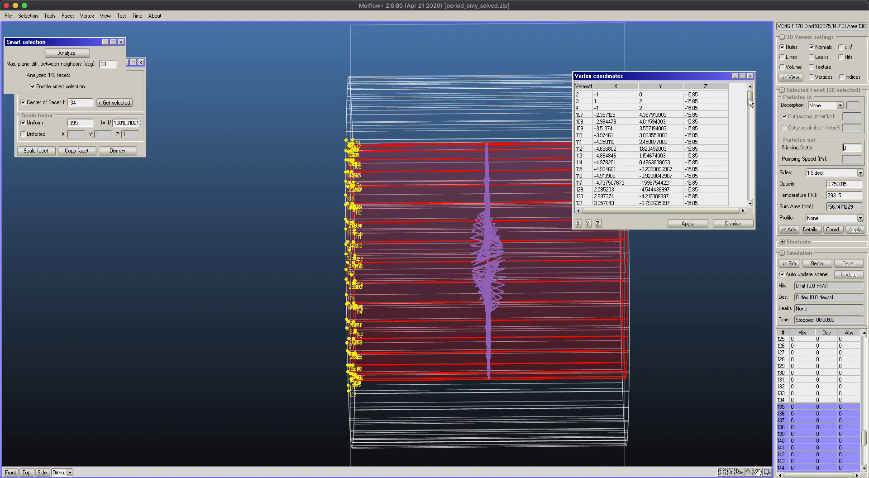
click(749, 85)
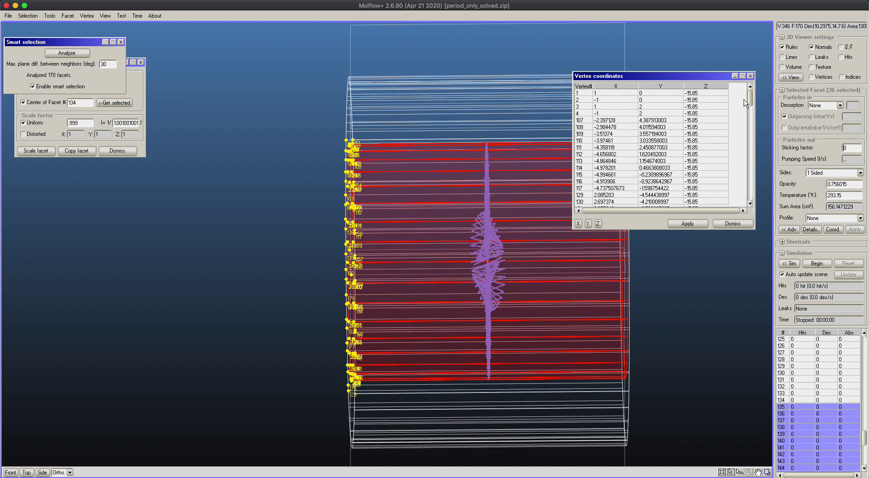
drag(749, 100, 750, 199)
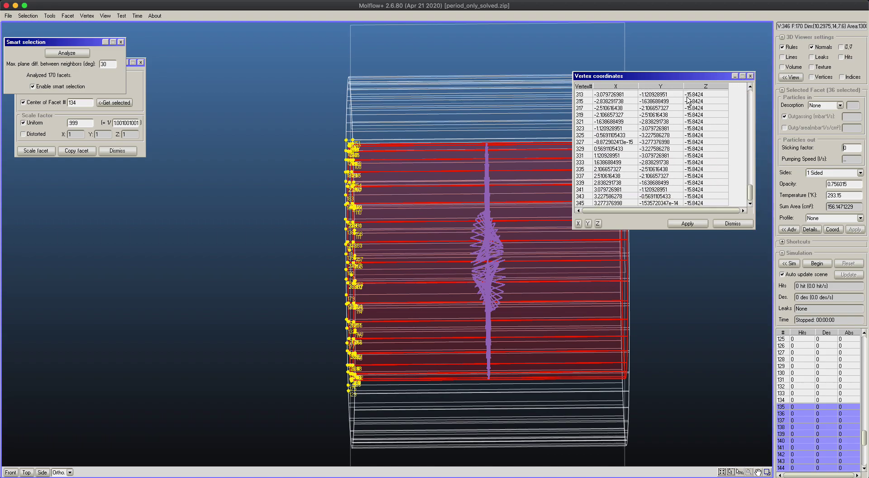
click(598, 224)
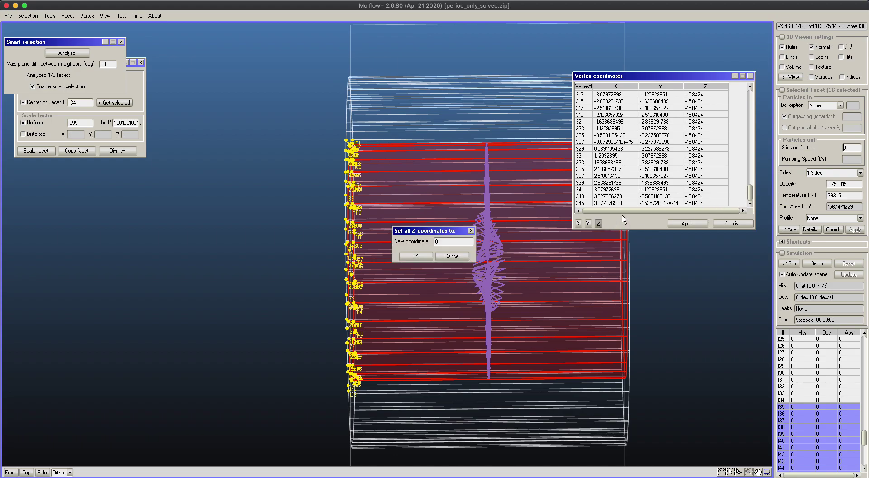
text(-15.85)
click(414, 256)
click(689, 225)
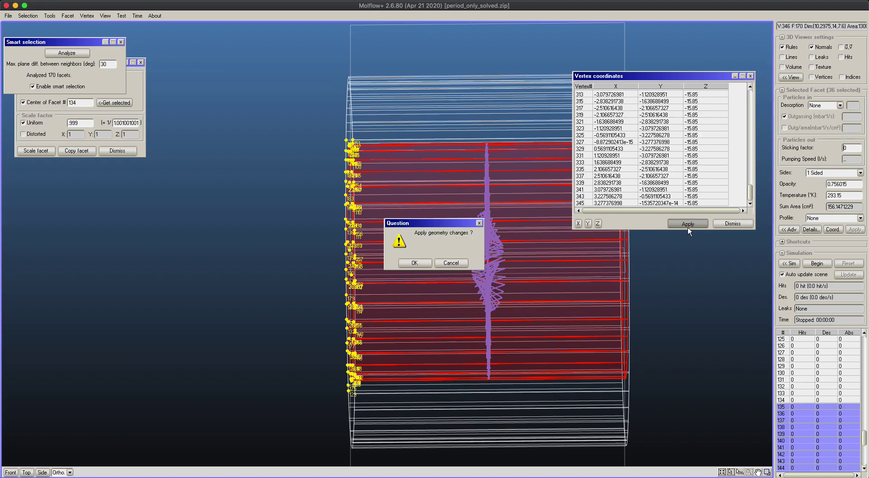
click(405, 263)
click(740, 224)
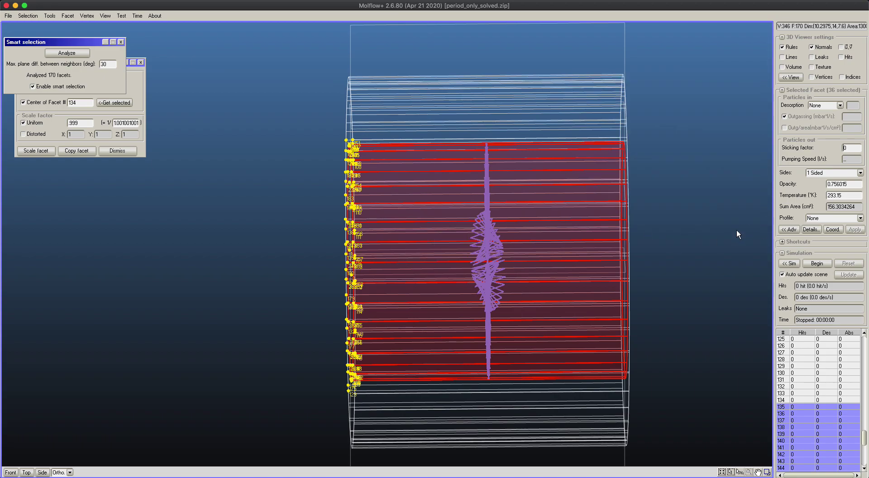
Step: Examine the aligned rim up close, selecting the facets of the original inner cylinder and those of its scaled copy in turn
click(702, 226)
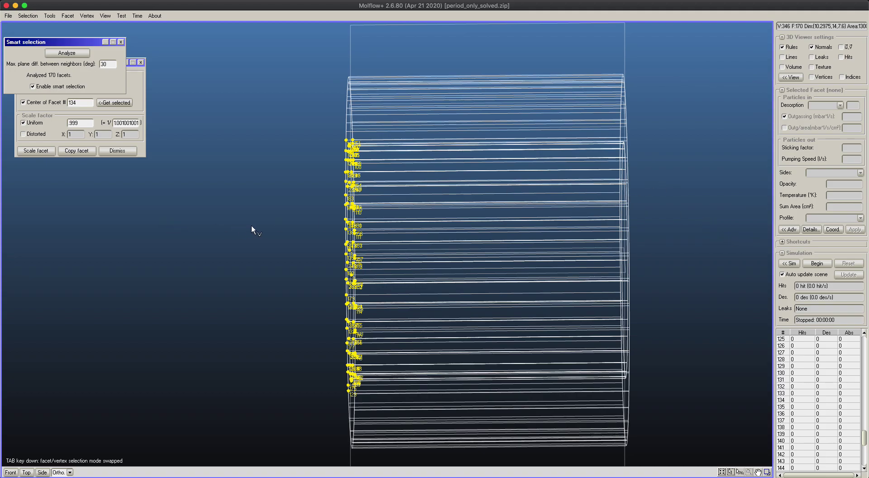
right_drag(253, 226, 324, 143)
scroll(325, 143, up, 5)
middle_drag(324, 143, 507, 357)
scroll(419, 183, up, 5)
middle_drag(418, 183, 392, 278)
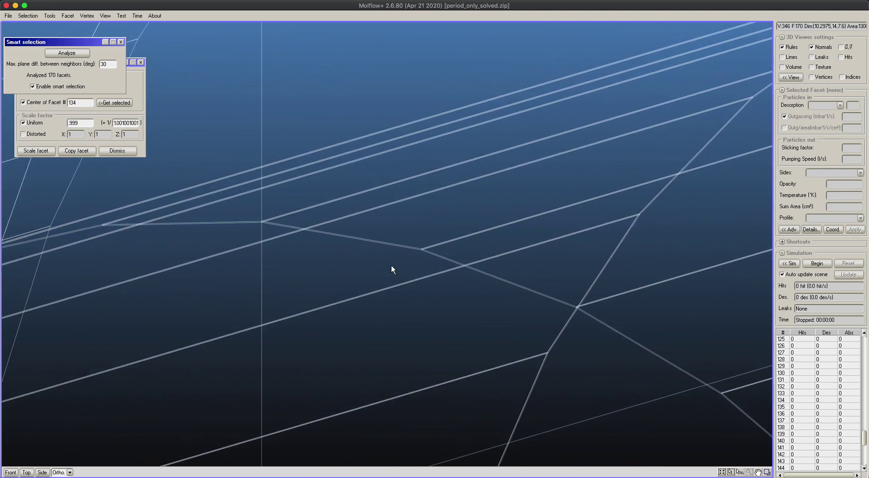
click(396, 236)
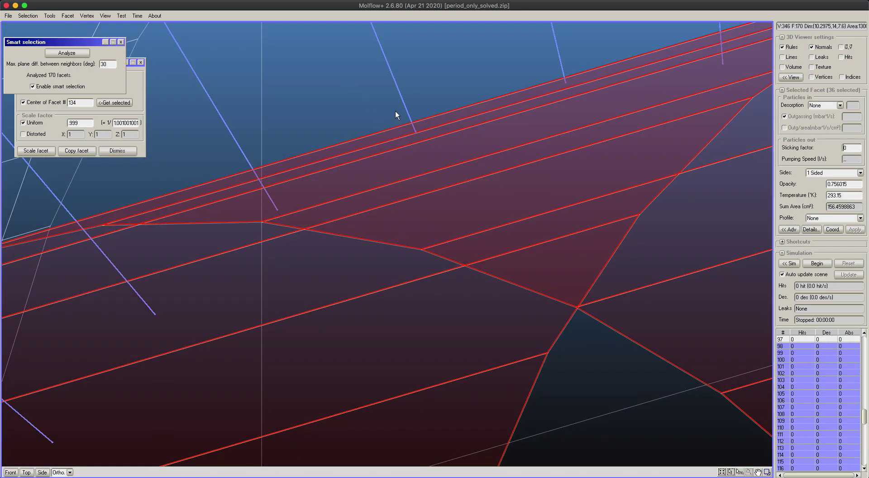
scroll(396, 112, down, 5)
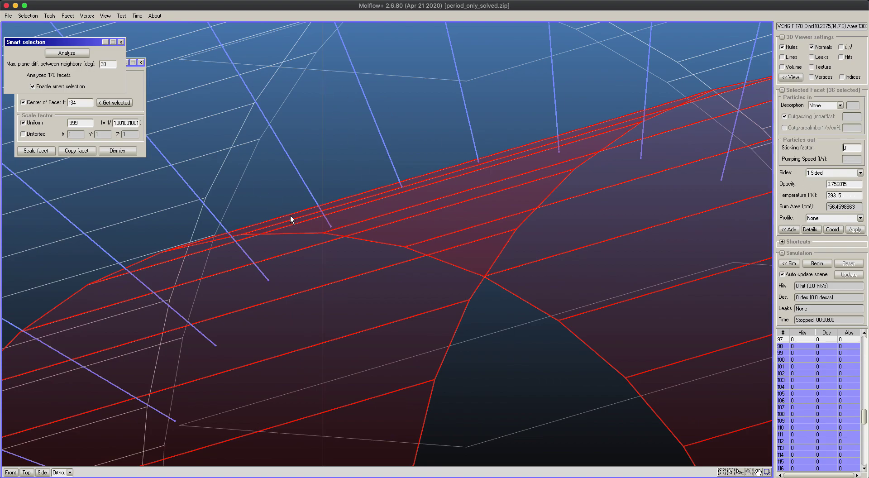
scroll(331, 199, up, 8)
middle_drag(332, 196, 500, 215)
click(376, 259)
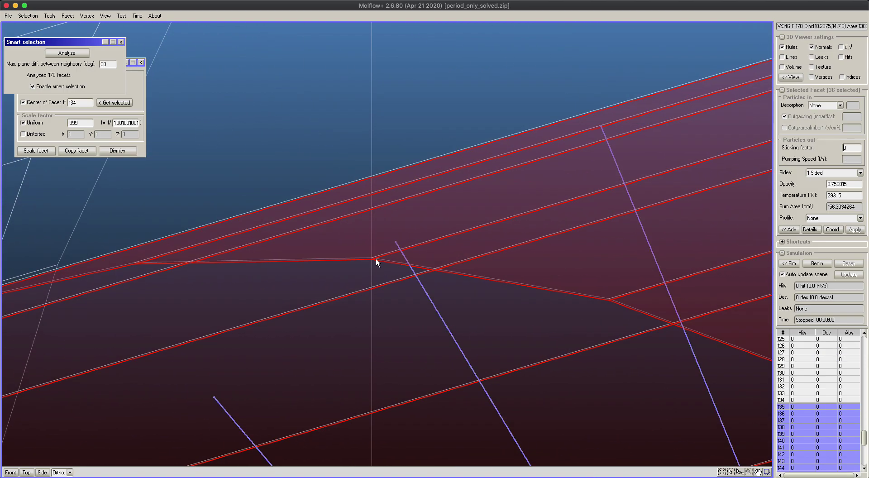
Step: Set the sticking factor of the scaled copy's facets to .1 and apply it
scroll(460, 262, down, 8)
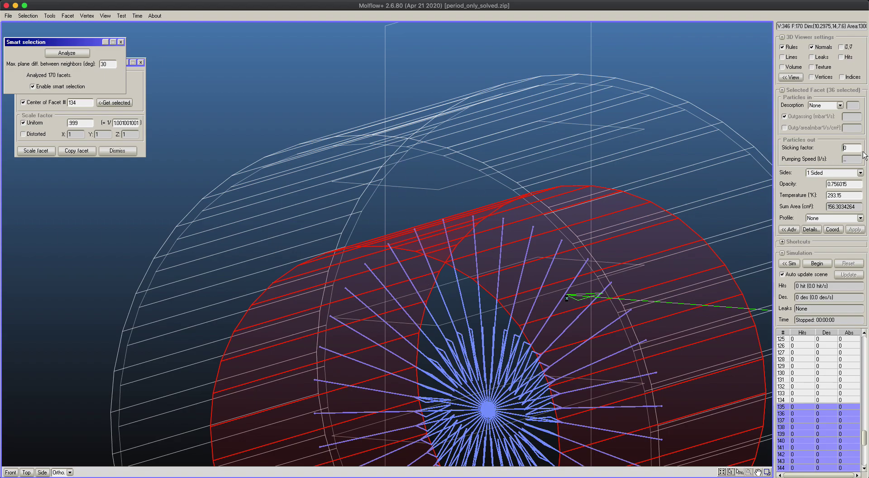
click(847, 148)
text(.1)
click(853, 230)
Step: Select all side facets of the original outward-facing inner cylinder
click(469, 225)
click(471, 229)
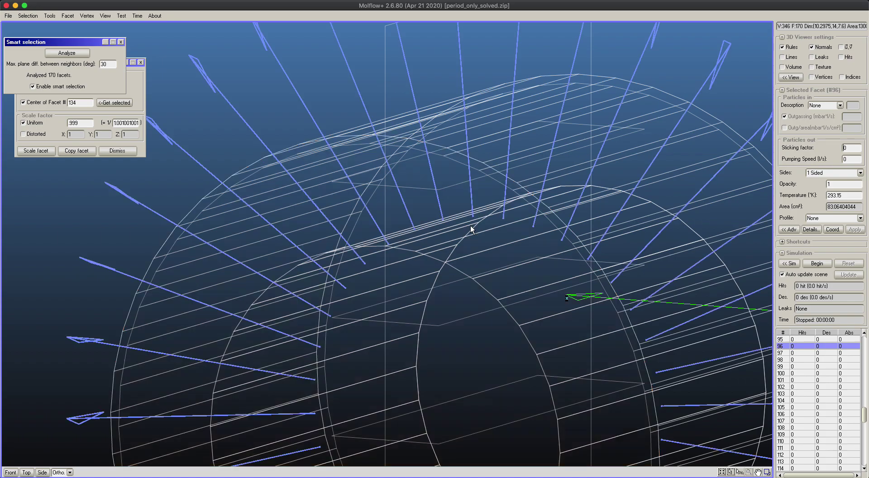
click(470, 229)
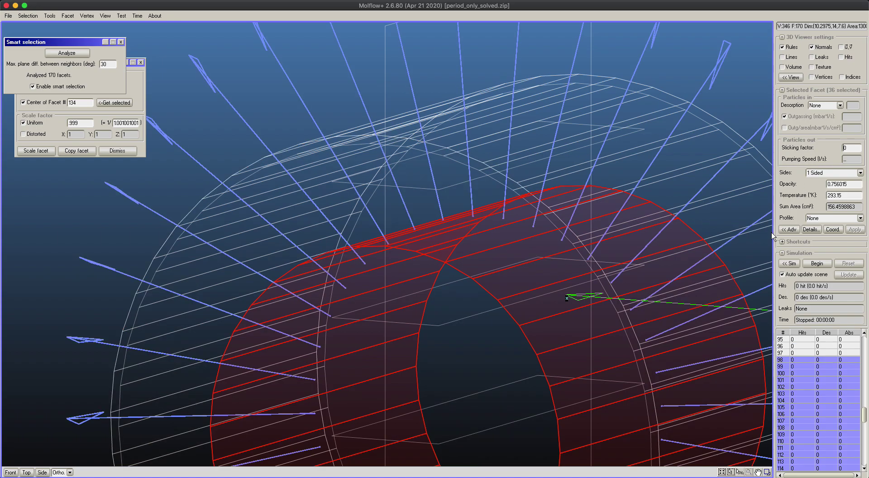
Step: Start the simulation and display the textures on the geometry
click(821, 264)
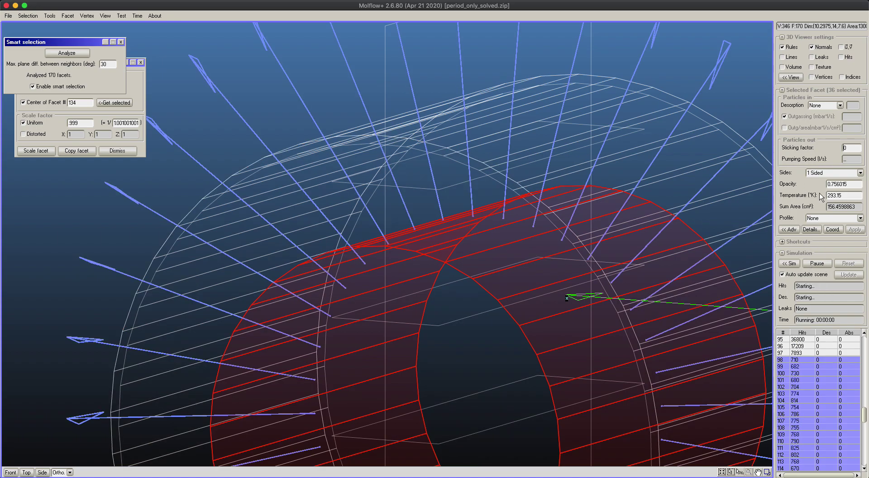
click(811, 67)
scroll(627, 229, down, 5)
mouse_move(626, 229)
right_down()
mouse_move(576, 235)
mouse_move(508, 195)
mouse_move(511, 217)
mouse_move(620, 232)
right_up()
scroll(395, 253, up, 8)
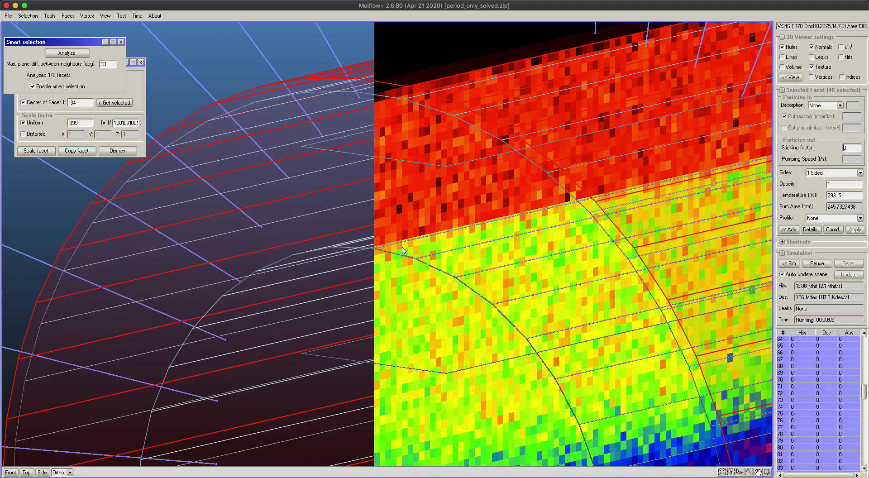
Step: Give the original inner cylinder's facets cosine desorption with an outgassing per area of 0.1 mbar·l/s/cm² and apply it
right_drag(402, 246, 411, 249)
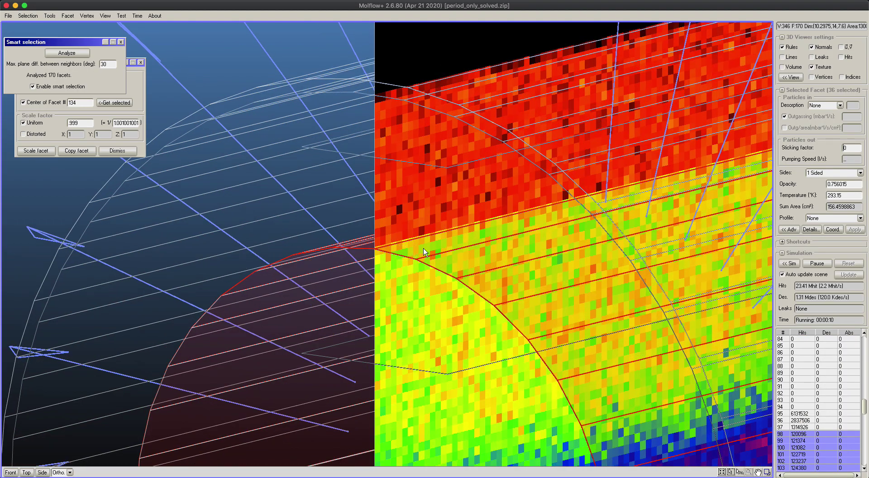
click(840, 105)
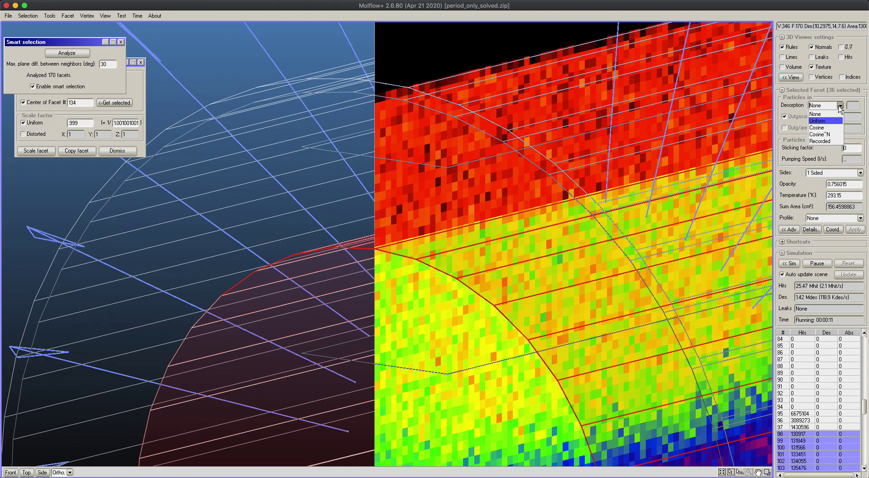
click(831, 131)
click(851, 127)
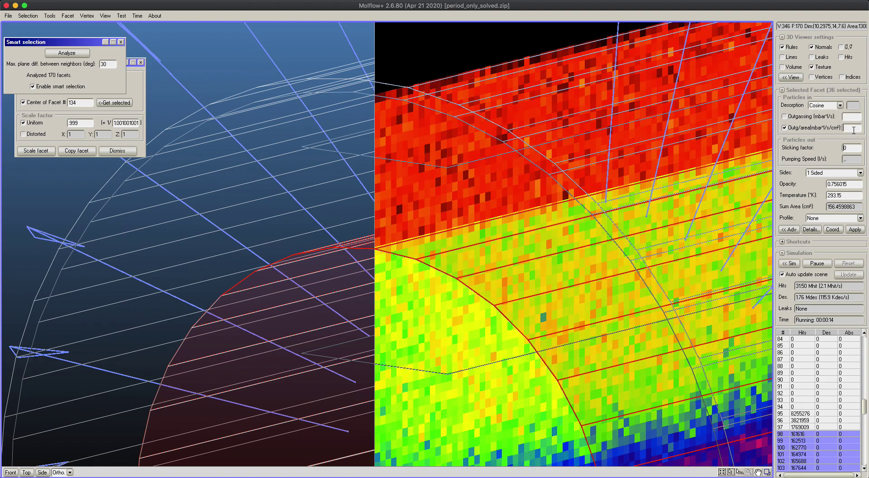
text(0.1)
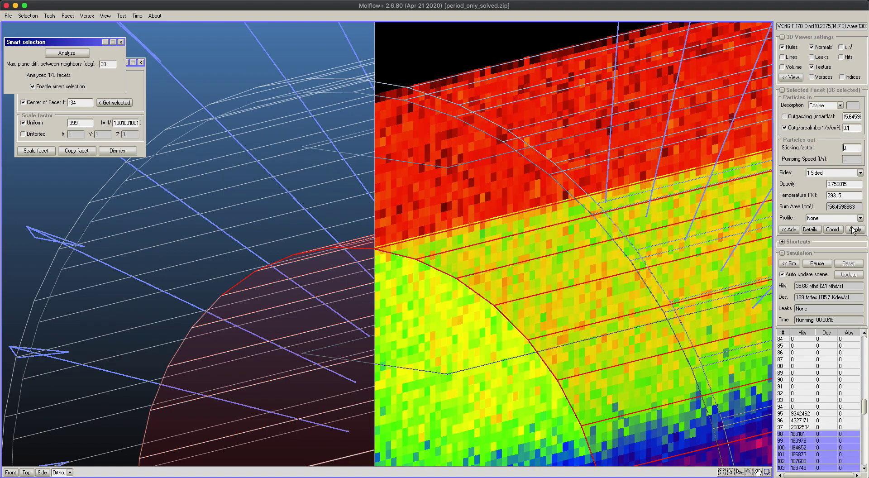
click(852, 230)
key(Return)
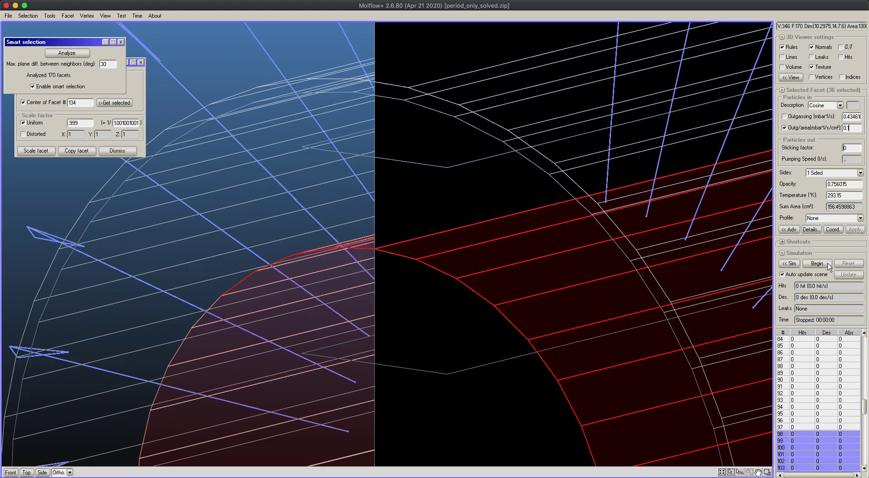
Step: Run the simulation with the new desorption, clear the facet selection to view the texture, and pause the run
click(815, 263)
scroll(643, 215, down, 5)
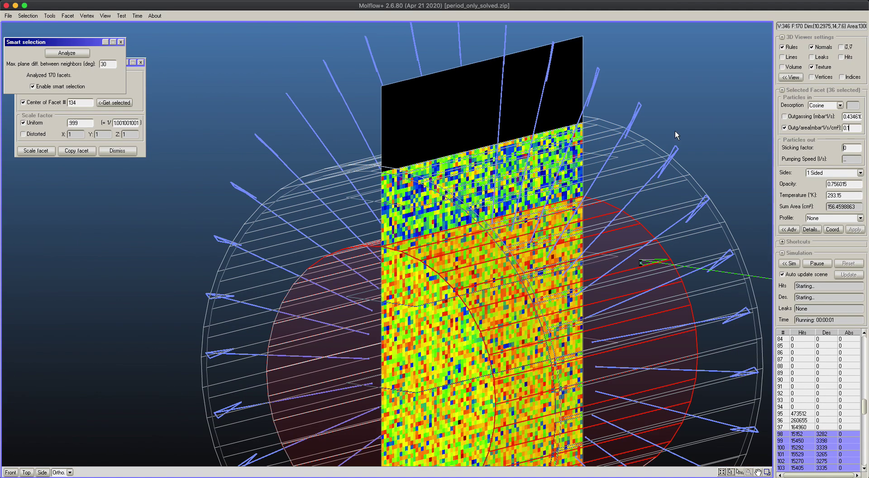
click(608, 142)
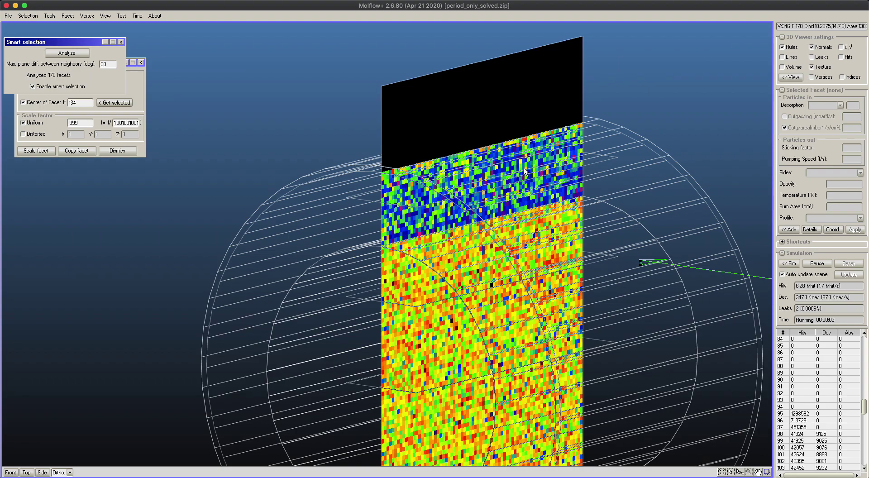
click(823, 263)
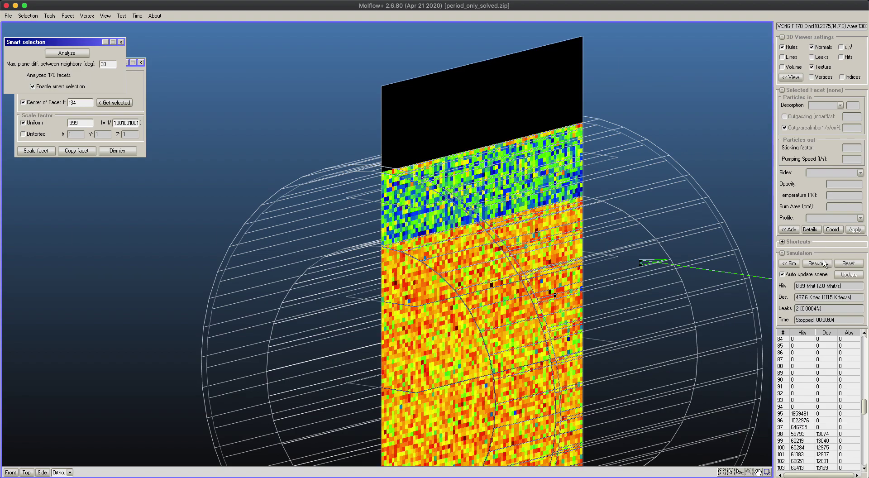
Step: Save the geometry under the new name period_only_solved_doublewalled.zip in the Webinar folder
click(8, 15)
click(32, 69)
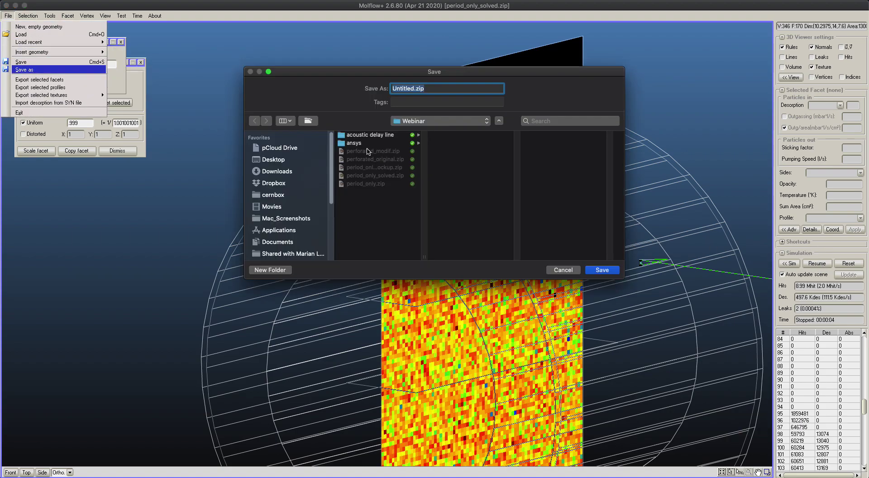
click(427, 89)
click(393, 176)
click(444, 88)
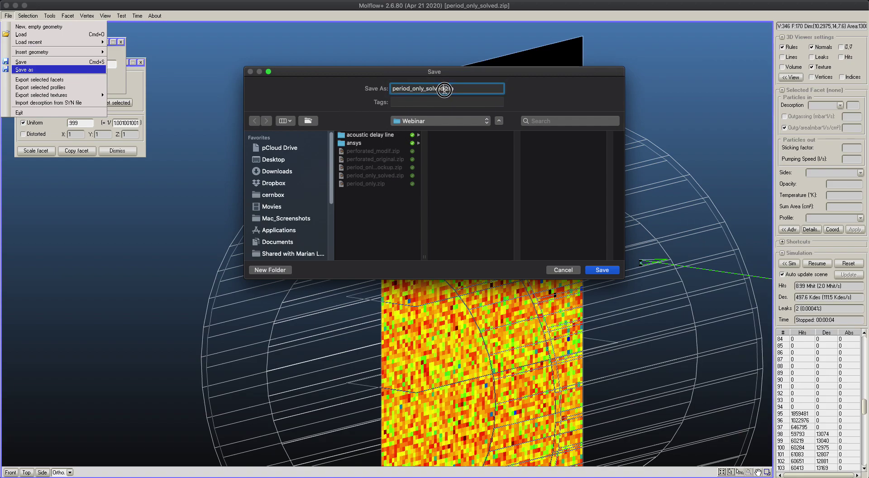
text(_doublewalled)
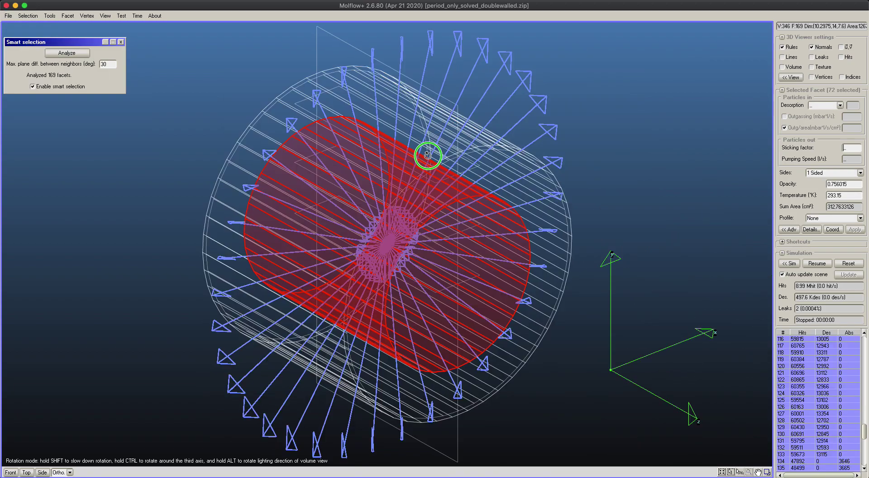
Step: Close the Smart selection dialog and clear the facet selection
right_drag(427, 204, 510, 133)
scroll(457, 123, down, 2)
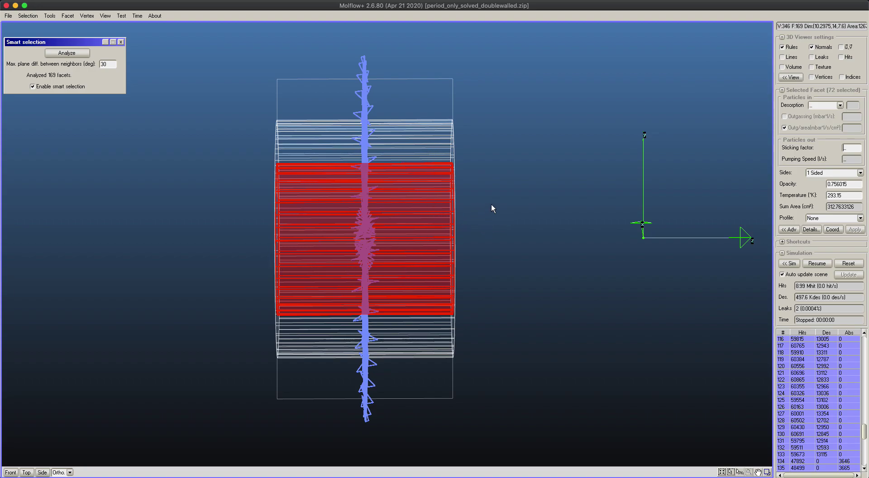
click(121, 42)
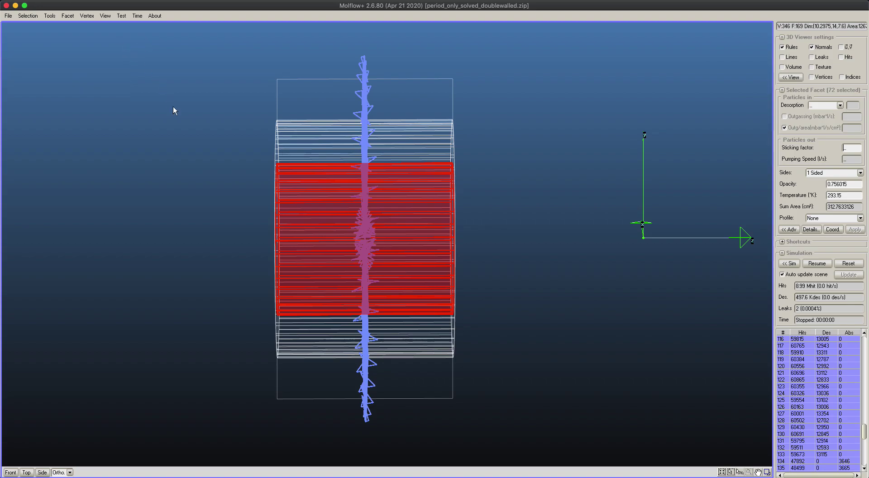
right_drag(170, 100, 216, 124)
click(215, 124)
Step: Create a triangular facet from three vertices spread around the inner cylinder's near end rim (239, 251 and 329), accepting the simulation reset
scroll(268, 203, up, 3)
middle_drag(269, 203, 409, 190)
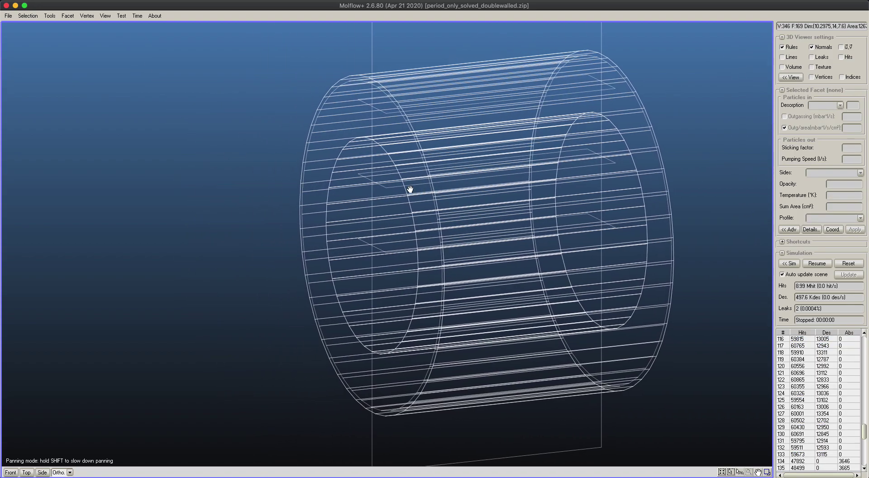
scroll(388, 183, up, 2)
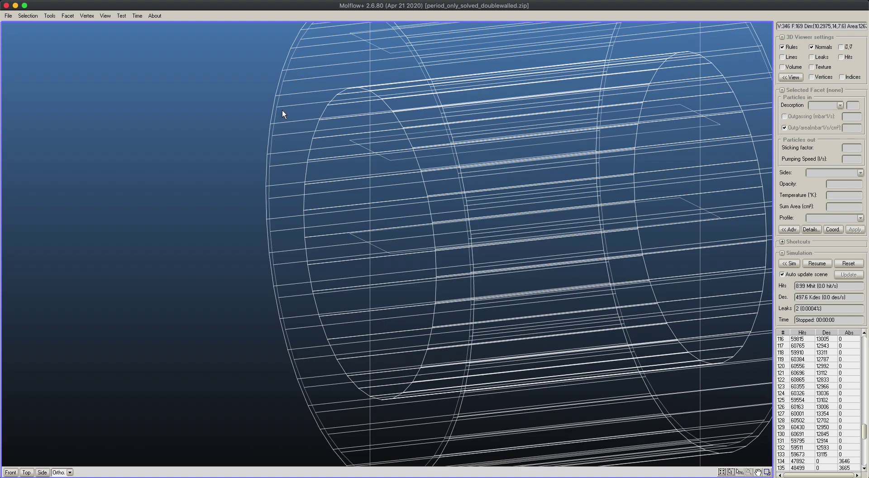
key(Tab)
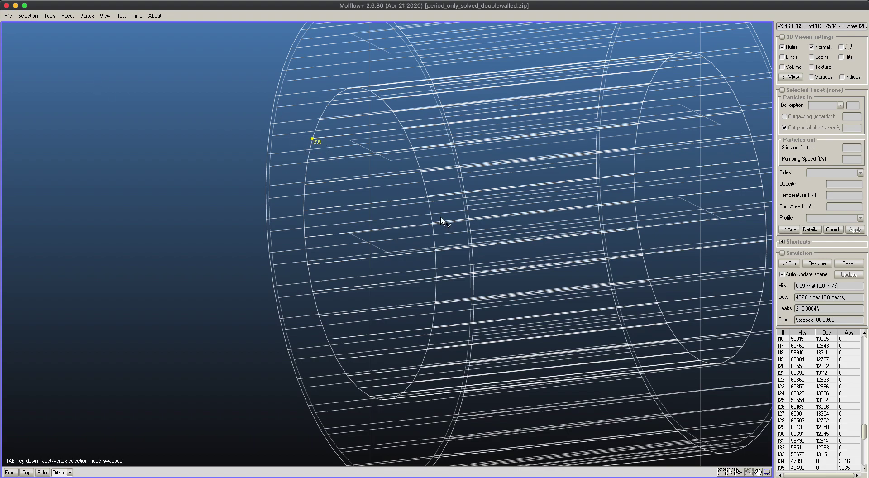
click(360, 389)
right_drag(491, 248, 483, 242)
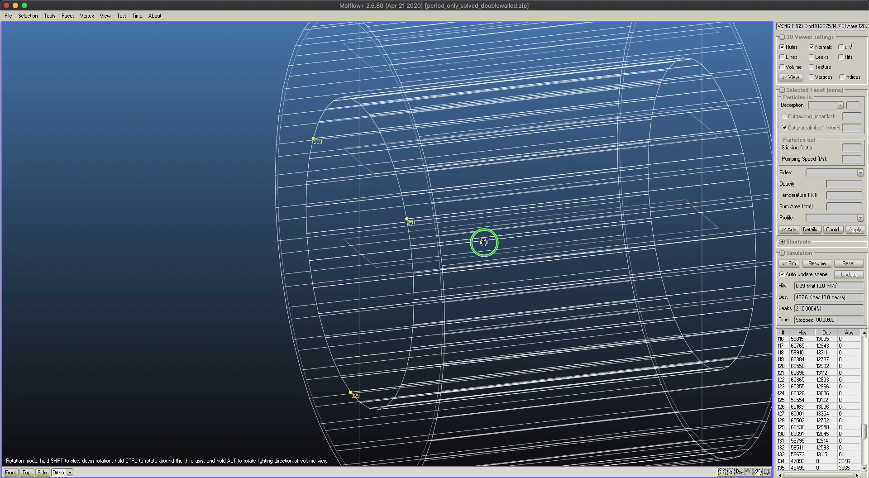
click(86, 16)
mouse_move(190, 26)
click(222, 27)
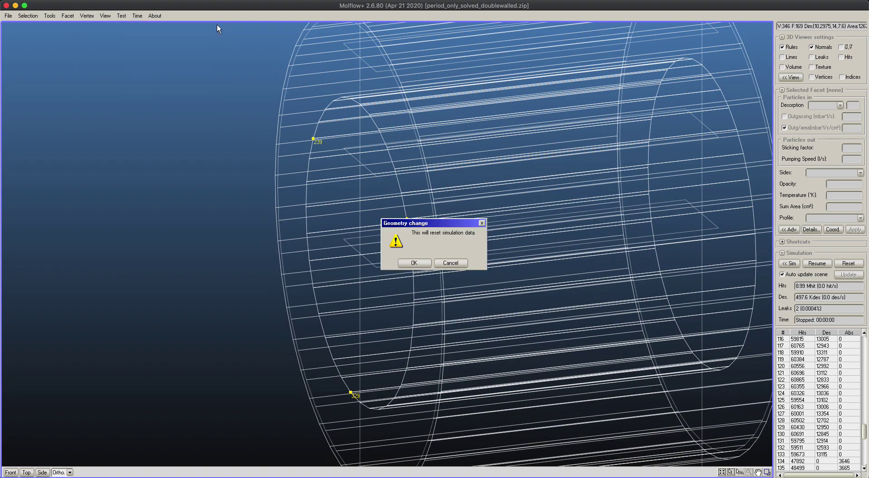
click(414, 264)
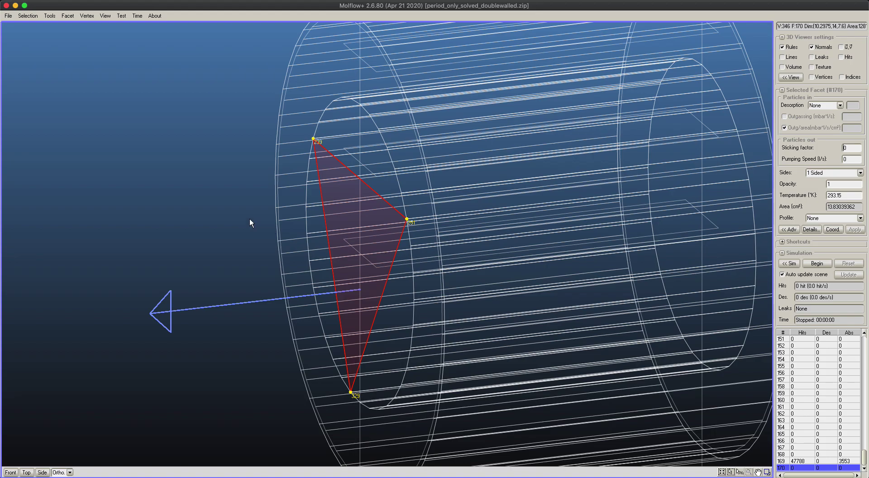
Step: Swap the normal of the new triangular facet so that it points into the cylinder
mouse_move(353, 190)
right_down()
mouse_move(333, 210)
mouse_move(363, 192)
right_up()
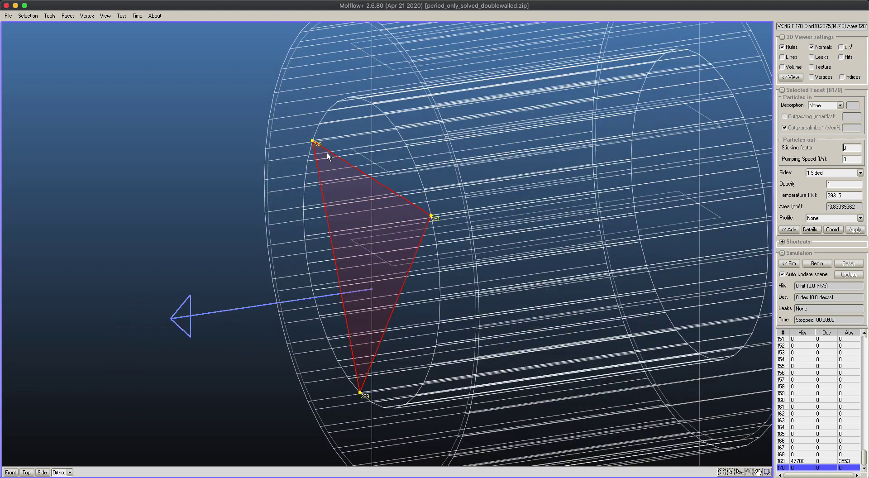
click(68, 16)
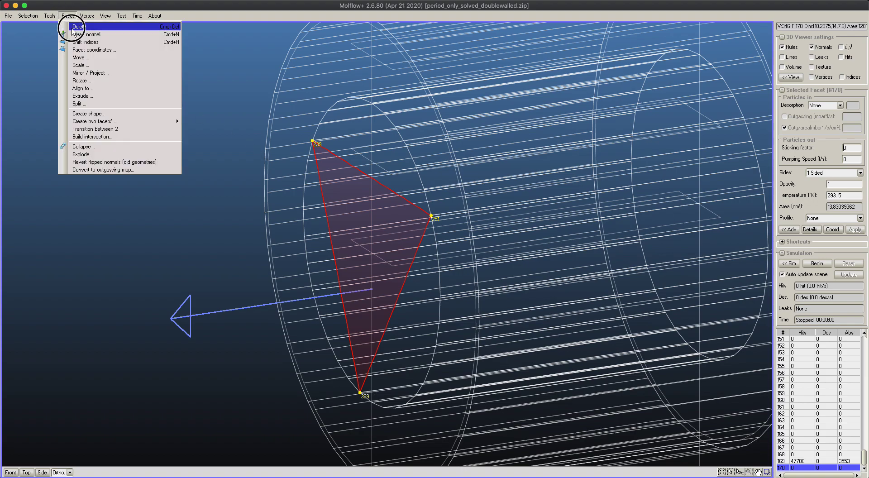
click(73, 35)
Step: Copy the triangular facet seven times along its facet normal, each copy 1 cm beyond the previous one, and close the Move facet dialog
click(68, 15)
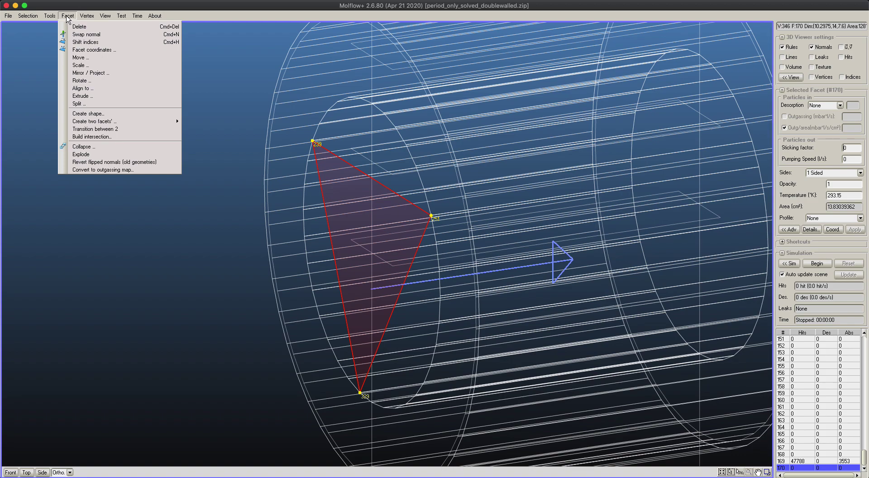
click(80, 57)
click(433, 252)
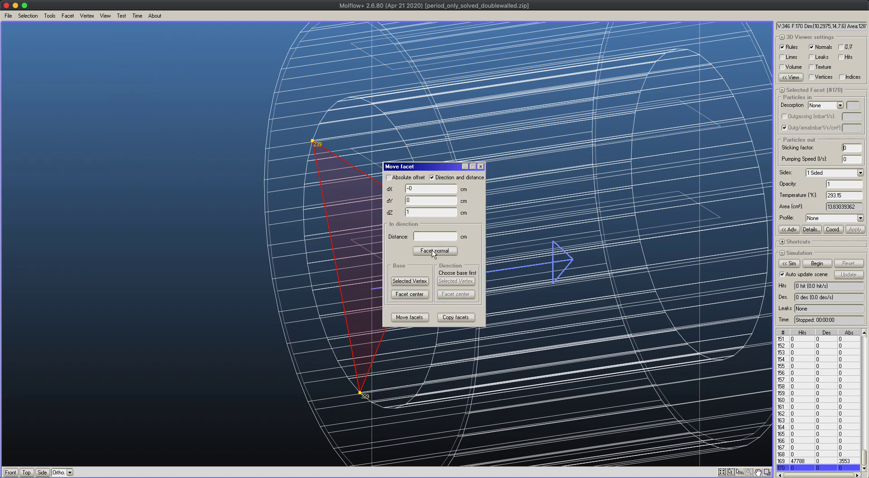
drag(428, 167, 136, 94)
click(137, 162)
text(1)
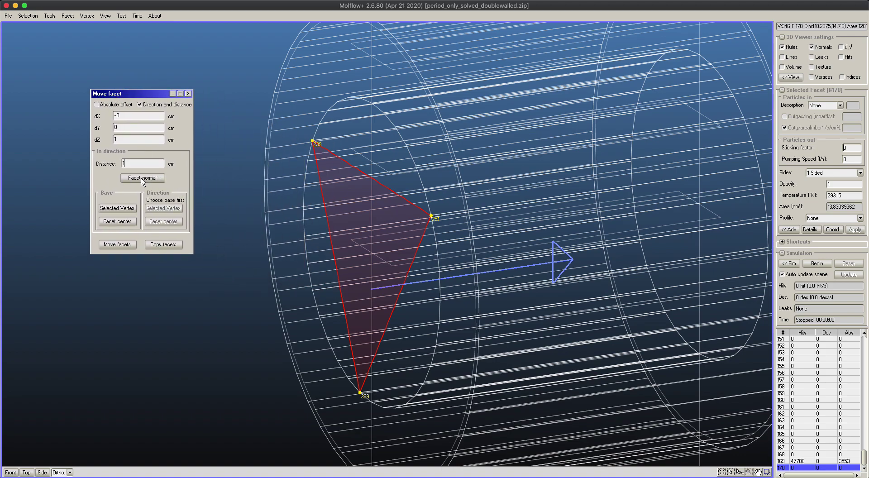
click(172, 247)
click(172, 246)
click(172, 246)
click(172, 246)
click(172, 247)
click(171, 245)
right_drag(519, 250, 475, 243)
click(178, 245)
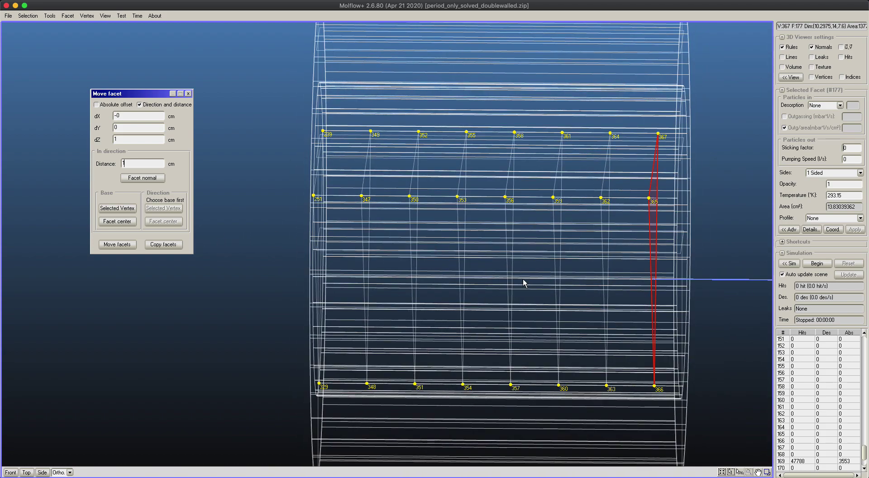
right_drag(464, 186, 232, 118)
click(188, 93)
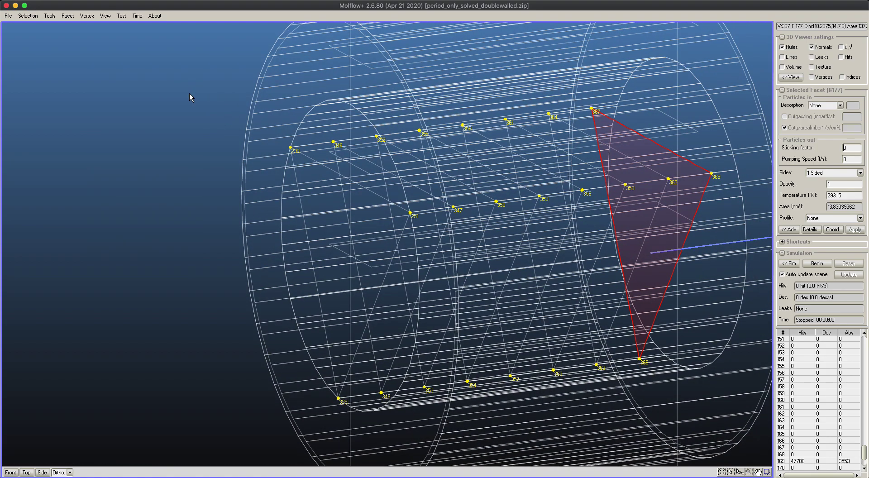
Step: Open the Split facet tool and take the plane of the selected facet 177 as the splitting plane
click(67, 16)
click(97, 104)
drag(410, 189, 79, 86)
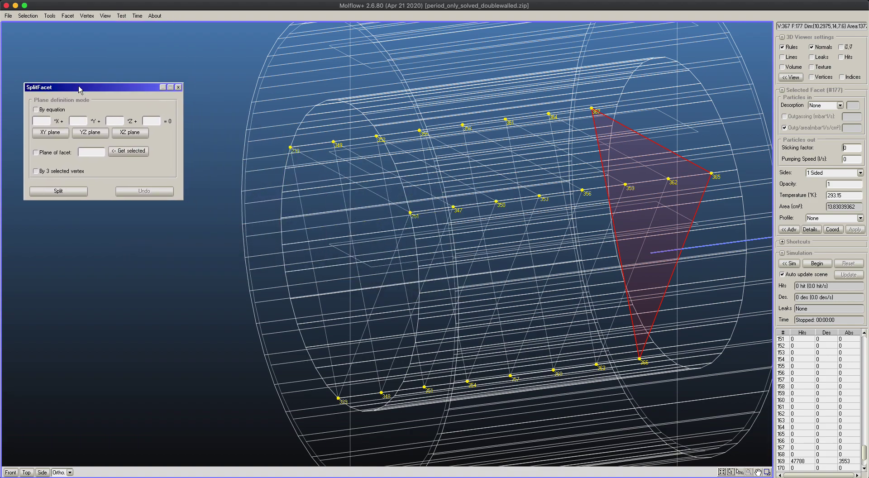
click(127, 152)
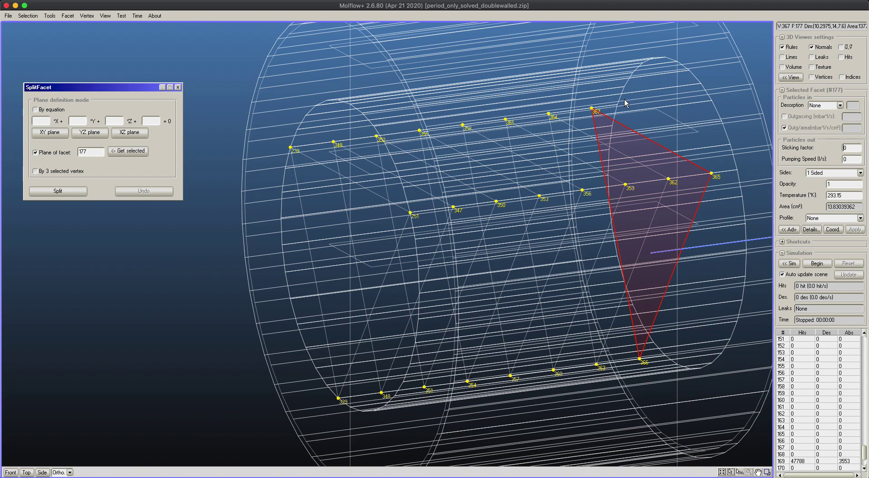
Step: Cycle the selection through the overlapping facets to the triangular facet just before the last copy
click(573, 139)
click(573, 139)
click(573, 139)
click(573, 138)
click(573, 138)
click(573, 138)
click(573, 138)
click(572, 138)
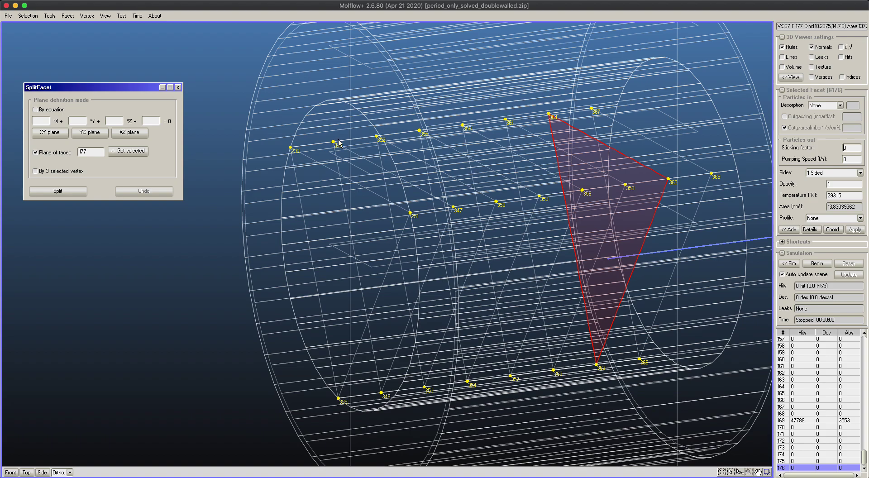
Step: Reanalyze the geometry for smart selection at 30°, select all side facets of both inner cylinder walls, and close the Smart selection dialog
click(36, 17)
click(35, 28)
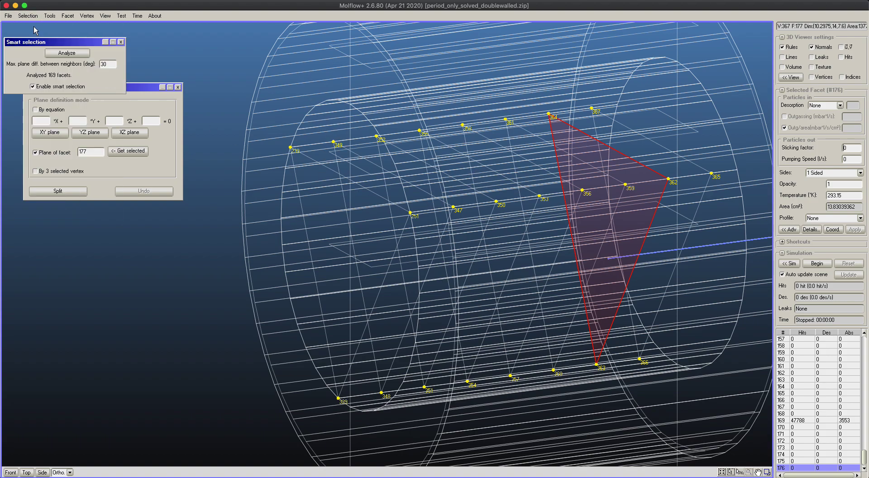
click(70, 54)
click(302, 133)
click(303, 133)
click(304, 134)
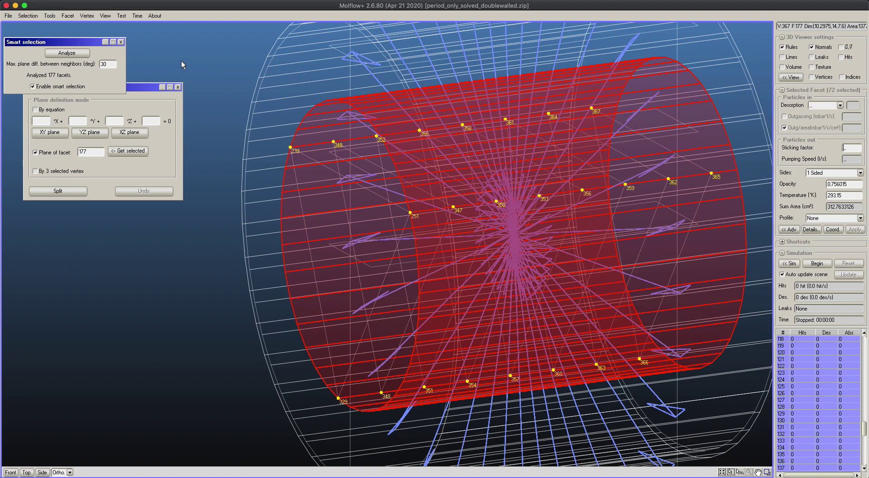
click(120, 42)
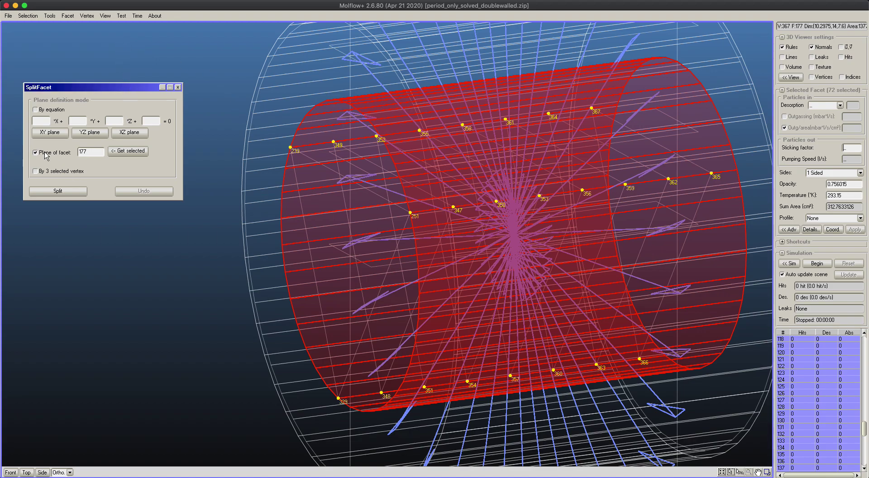
Step: Split the selected cylinder facets at the plane through vertices 347, 348 and 349 of the first copied triangle
click(37, 171)
key(Tab)
right_drag(483, 107, 440, 104)
right_drag(333, 144, 368, 146)
key(Tab)
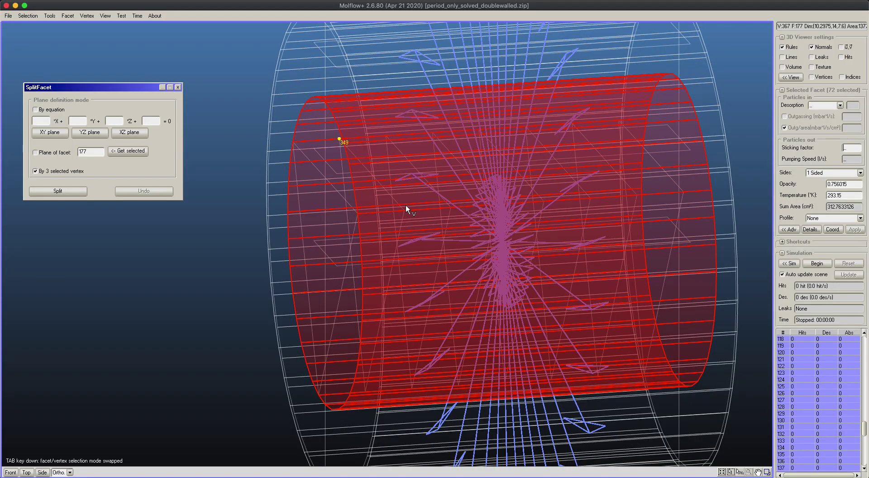
right_drag(382, 401, 374, 333)
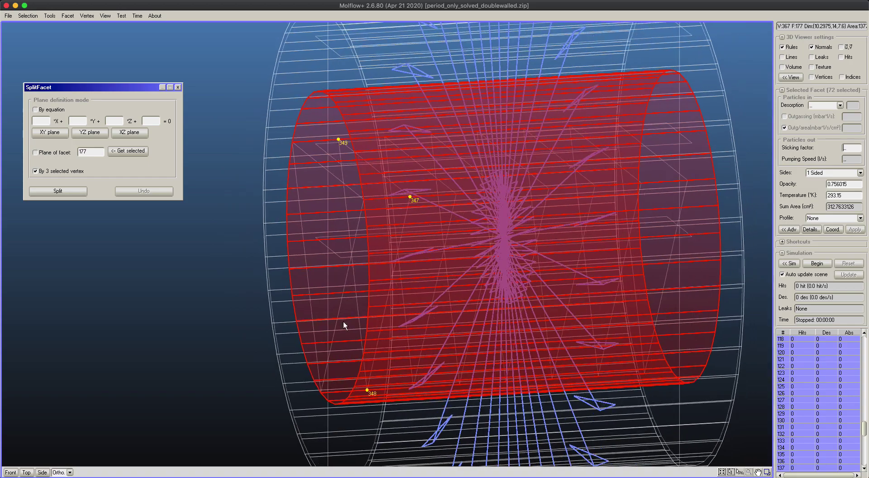
click(78, 191)
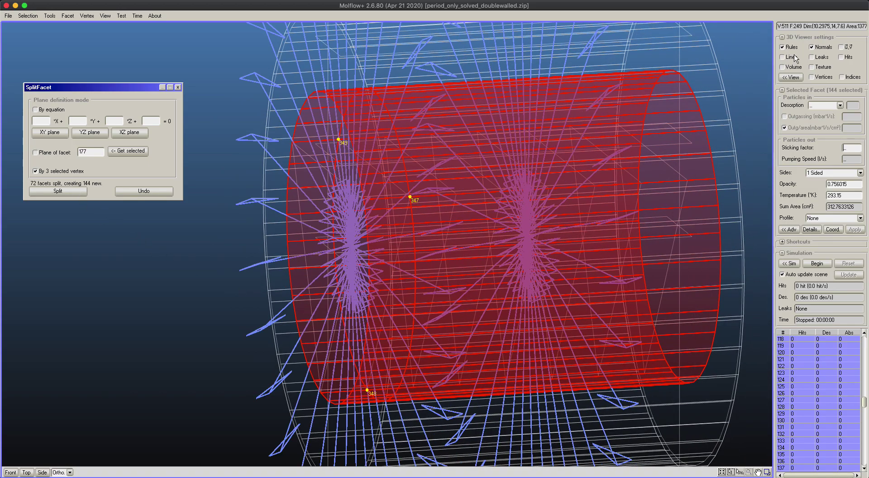
Step: Hide the facet normals and split the selected facets at the plane through vertices 350, 351 and 352
click(820, 48)
right_drag(493, 181, 366, 86)
right_drag(440, 229, 378, 149)
key(Tab)
click(367, 136)
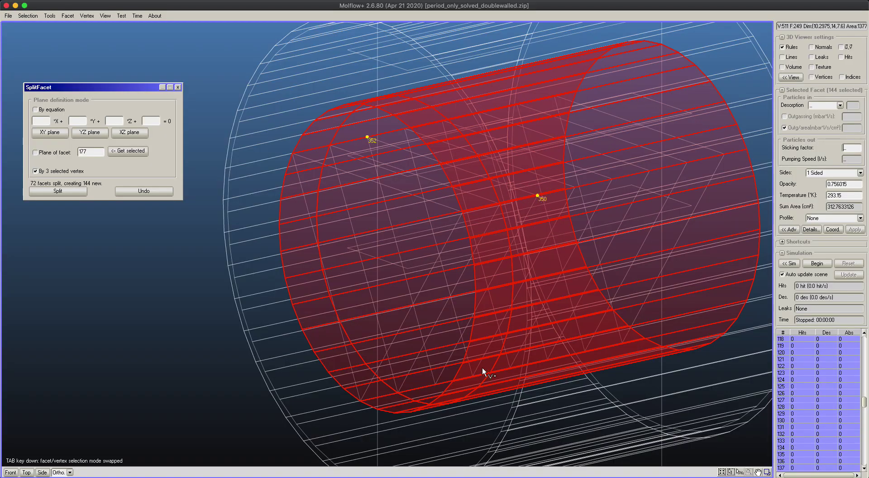
click(434, 386)
right_drag(433, 385, 579, 239)
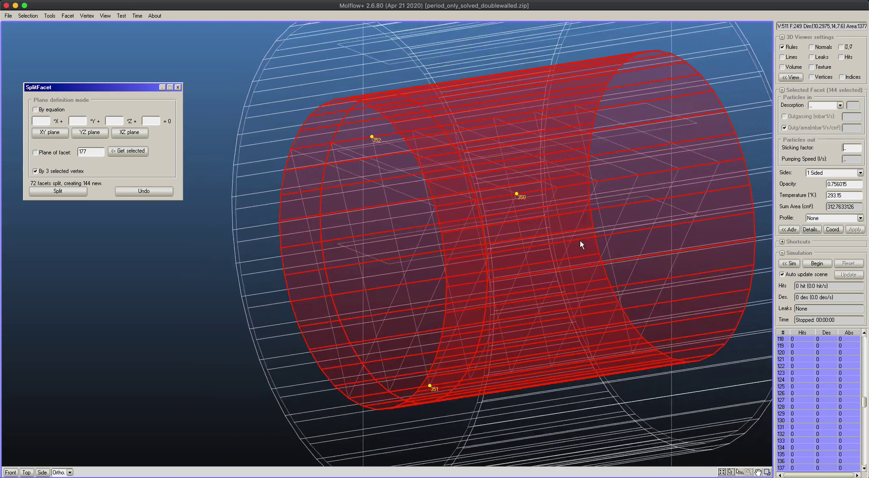
click(75, 194)
right_drag(630, 277, 518, 202)
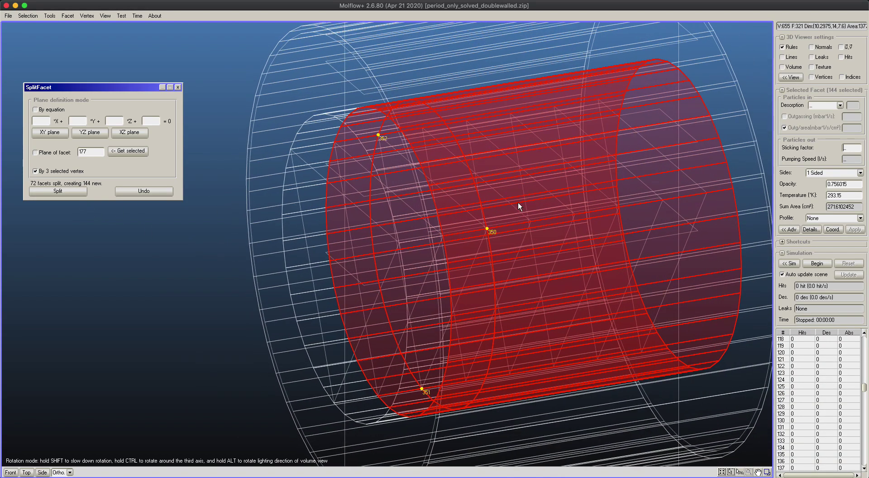
Step: Split the selected facets at the plane through vertices 353, 354 and 355 of the third copied triangle
click(57, 133)
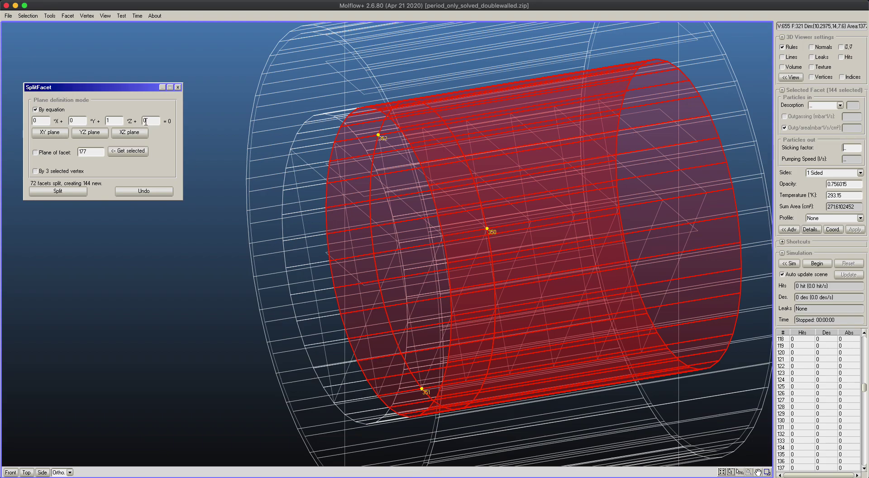
double_click(141, 120)
middle_drag(406, 145, 384, 151)
mouse_move(383, 147)
right_down()
mouse_move(375, 153)
mouse_move(386, 151)
mouse_move(385, 141)
right_up()
key(Tab)
click(376, 145)
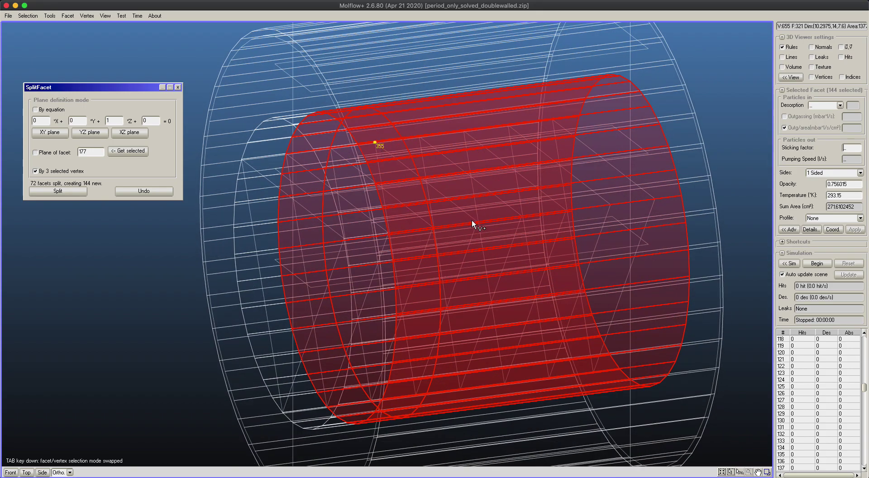
shift+click(416, 394)
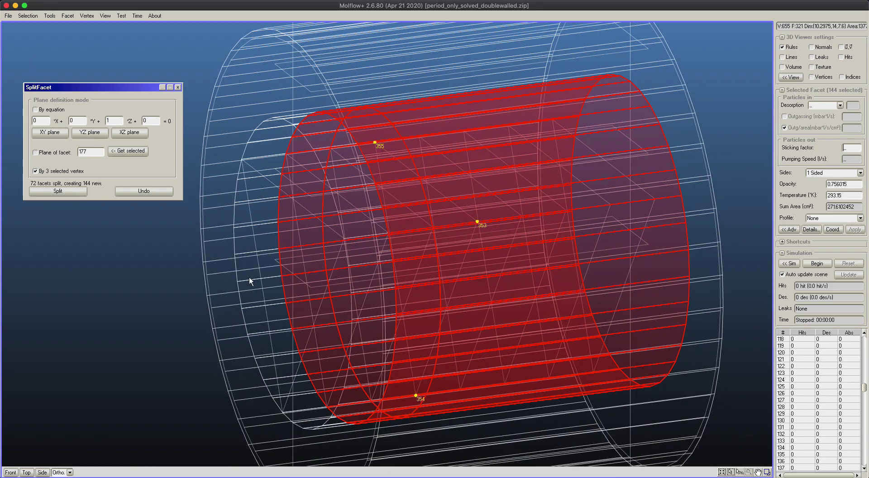
click(72, 192)
Step: Split the selected facets at the plane of the fourth copied triangle, using its three vertices including 356 and 358
key(Tab)
click(417, 136)
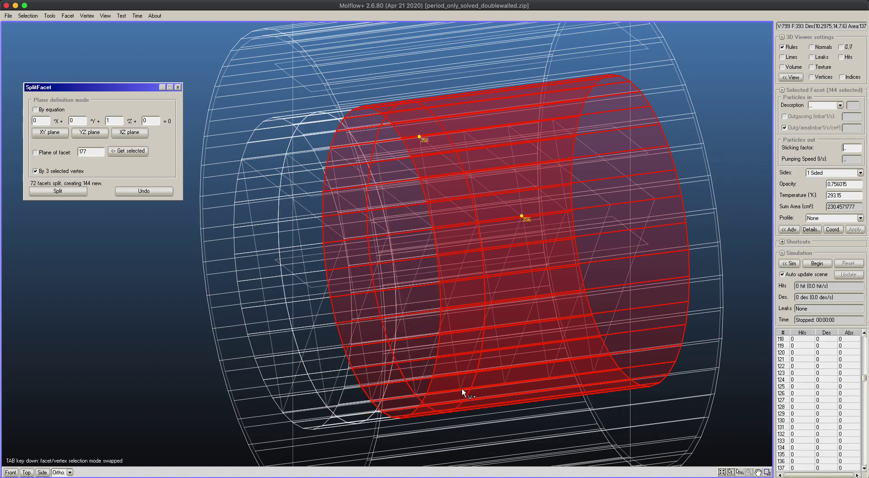
click(82, 191)
Step: Split the selected cylinder facets at the plane of the fifth copied triangle, using its three vertices including 359 and 361
key(Tab)
click(463, 131)
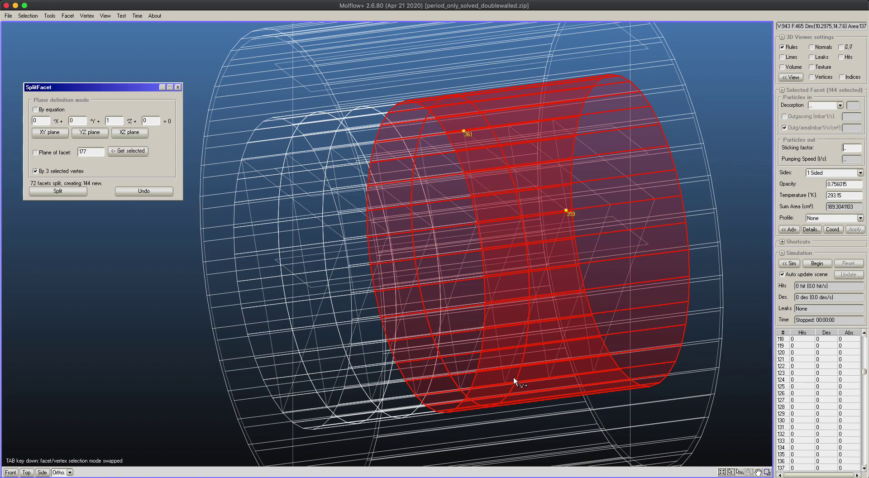
click(45, 193)
Step: Split the selected facets at the plane through vertices 362, 363 and 364 of the sixth copied triangle
right_drag(409, 204, 509, 224)
drag(536, 139, 546, 437)
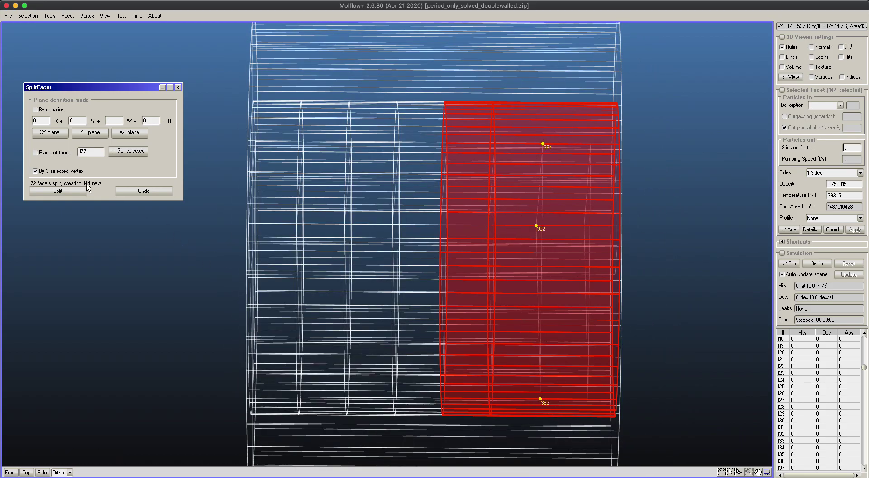
click(69, 190)
Step: Split the selected facets at the plane through vertices 365, 366 and 367 of the seventh copied triangle
key(Tab)
drag(582, 143, 600, 406)
click(77, 193)
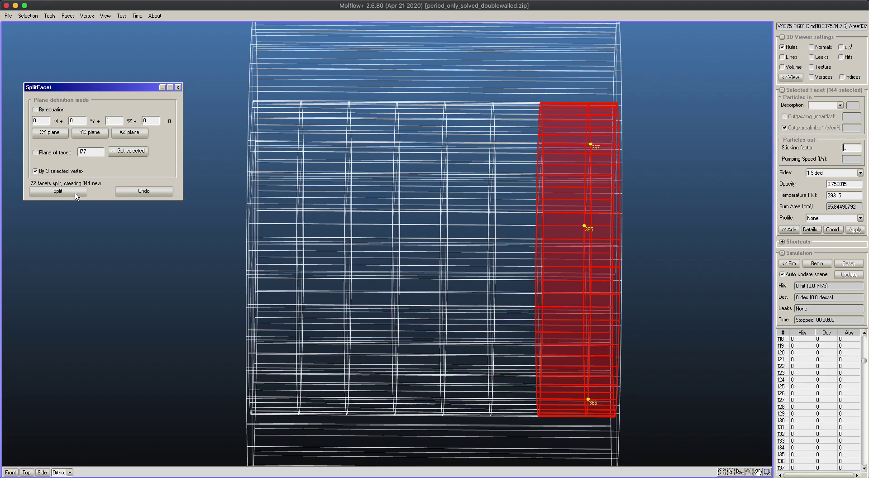
Step: Remove all eight triangular helper facets inside the inner cylinder and close the facet splitting dialog
click(717, 201)
key(Tab)
click(710, 176)
right_drag(671, 193, 603, 176)
click(559, 190)
shift+click(559, 190)
shift+click(559, 190)
shift+click(559, 190)
shift+click(559, 190)
shift+click(559, 190)
shift+click(559, 190)
shift+click(559, 187)
shift+click(559, 187)
shift+click(559, 187)
right_drag(559, 187, 653, 171)
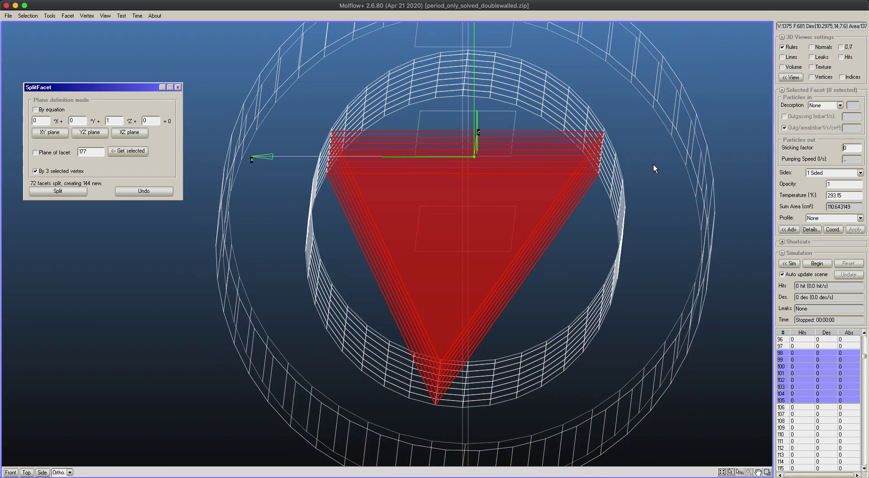
click(67, 15)
click(76, 23)
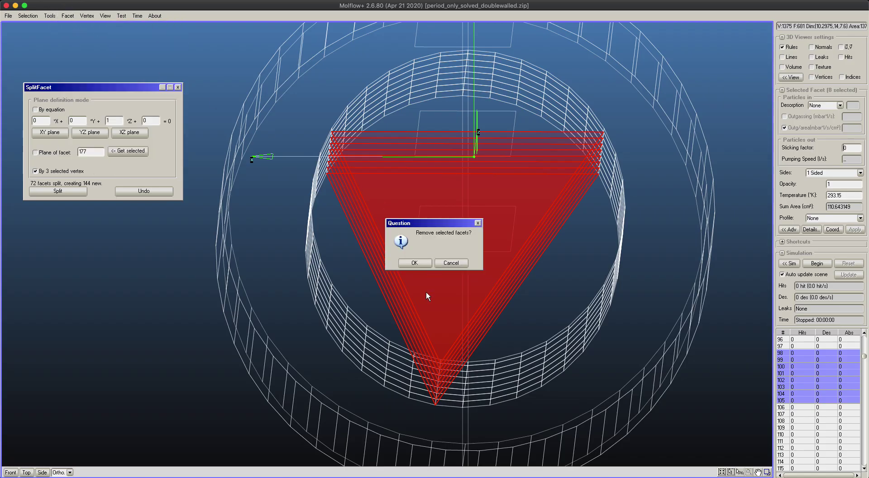
click(413, 263)
click(177, 87)
Step: Leave the first ring of the inner cylinder unchanged and set the temperature of the second ring's facets to 250 K
right_drag(567, 213, 521, 249)
click(413, 170)
click(413, 170)
click(412, 170)
right_drag(412, 169, 495, 149)
click(475, 107)
drag(234, 87, 305, 420)
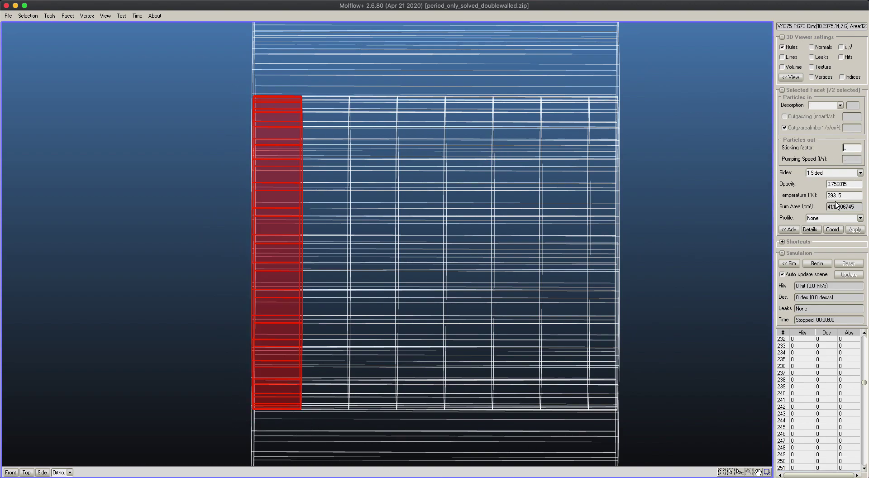
drag(288, 89, 362, 416)
drag(849, 195, 772, 194)
text(250)
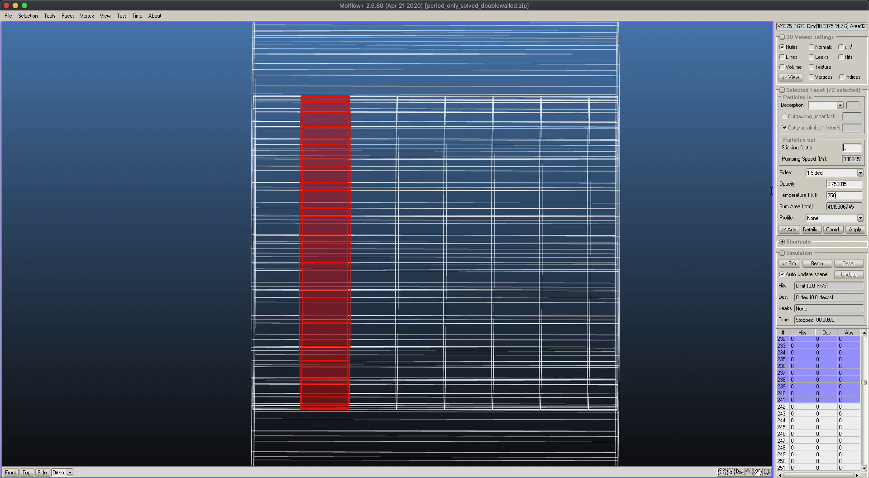
click(846, 230)
Step: Set the temperature of all facets in the inner cylinder's third ring to 220 K
drag(341, 87, 402, 417)
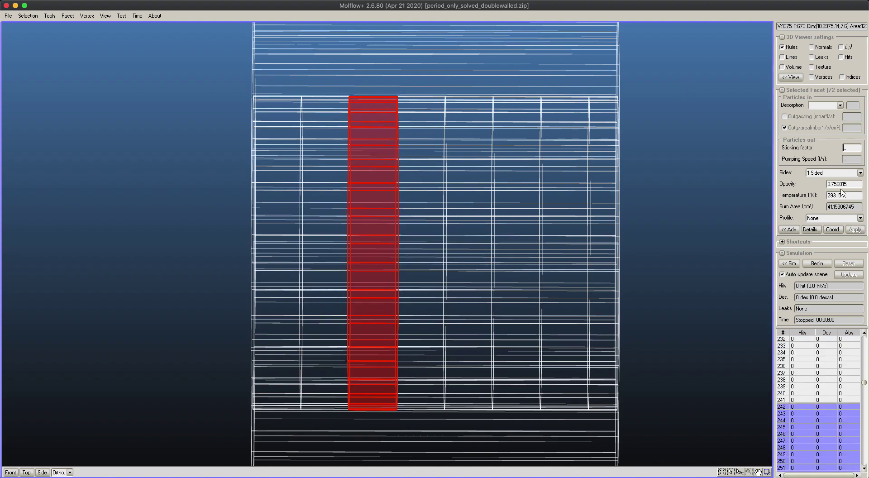
double_click(859, 195)
text(220)
click(851, 232)
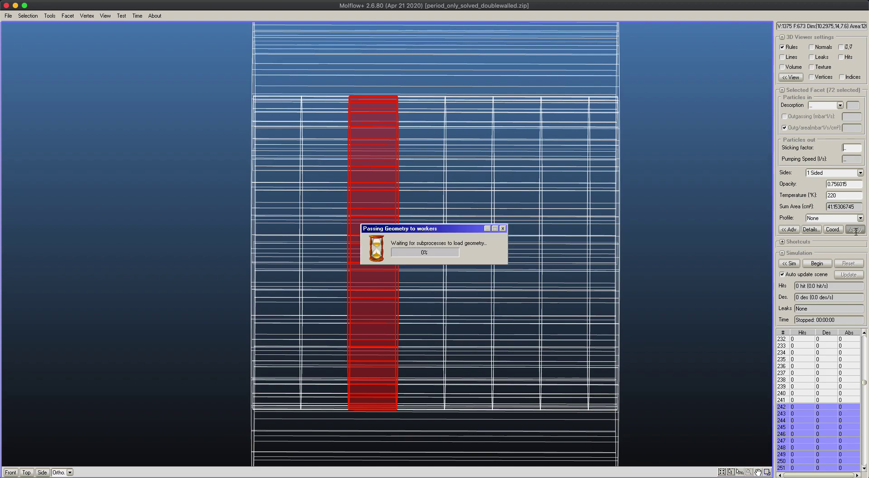
Step: Set the temperature of all facets in the inner cylinder's fourth ring to 190 K
drag(389, 85, 454, 414)
drag(844, 196, 799, 186)
text(190)
key(Return)
Step: Set the fifth ring's facet temperature one step lower in the decreasing series along the inner cylinder
drag(431, 84, 502, 422)
double_click(828, 195)
text(1)
key(Return)
Step: Set the temperature of all facets in the inner cylinder's sixth ring to 130 K
drag(483, 92, 562, 422)
double_click(844, 195)
text(1)
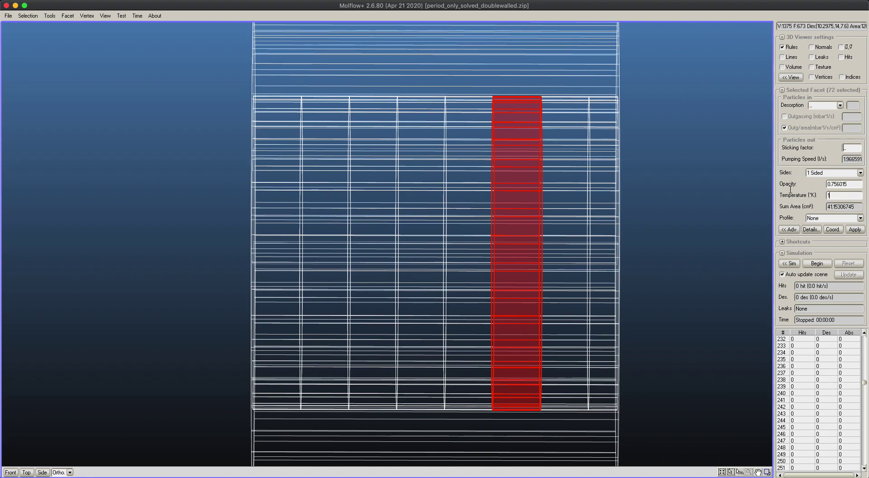
text(30)
Step: Set the temperature of all facets in the inner cylinder's seventh ring to 100 K
drag(533, 85, 603, 414)
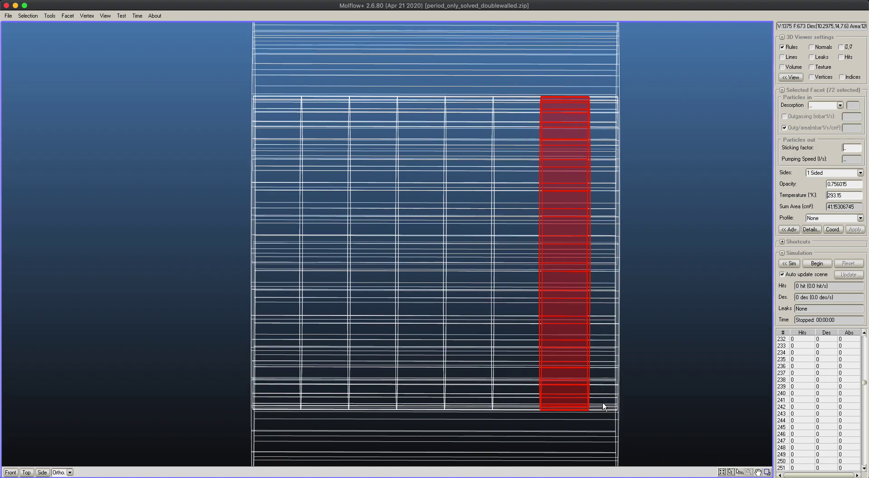
drag(842, 195, 795, 192)
text(100)
key(Return)
Step: Set the temperature of the narrow last ring of the inner cylinder to 70 K and clear the selection
drag(587, 90, 627, 415)
right_drag(627, 415, 615, 340)
double_click(843, 195)
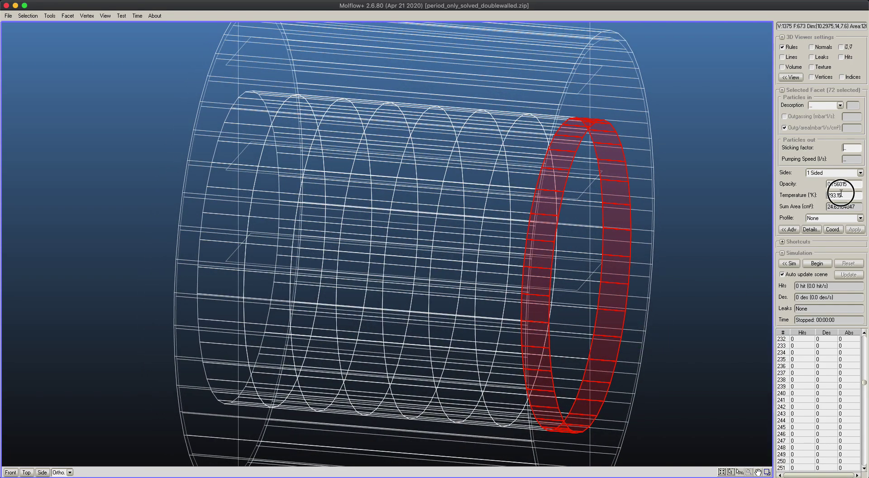
text(70)
click(721, 173)
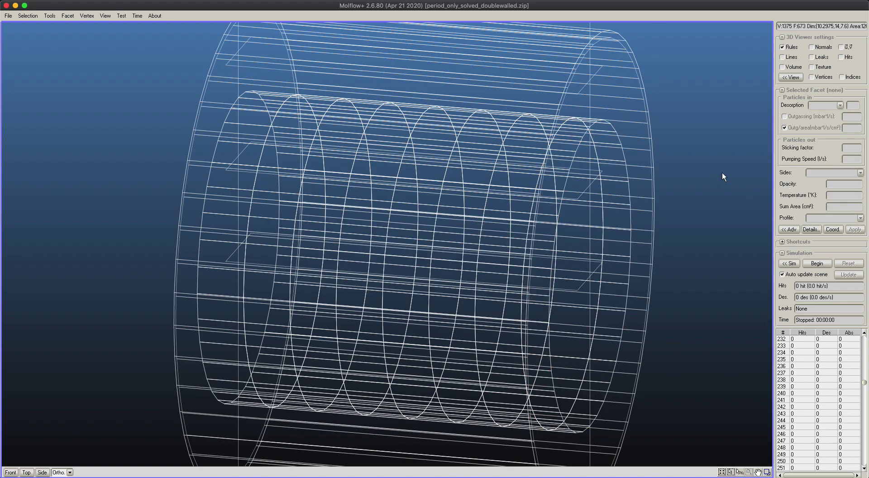
Step: Start the simulation and display the textures to inspect the distribution on the longitudinal cross-section plane
click(817, 263)
click(812, 67)
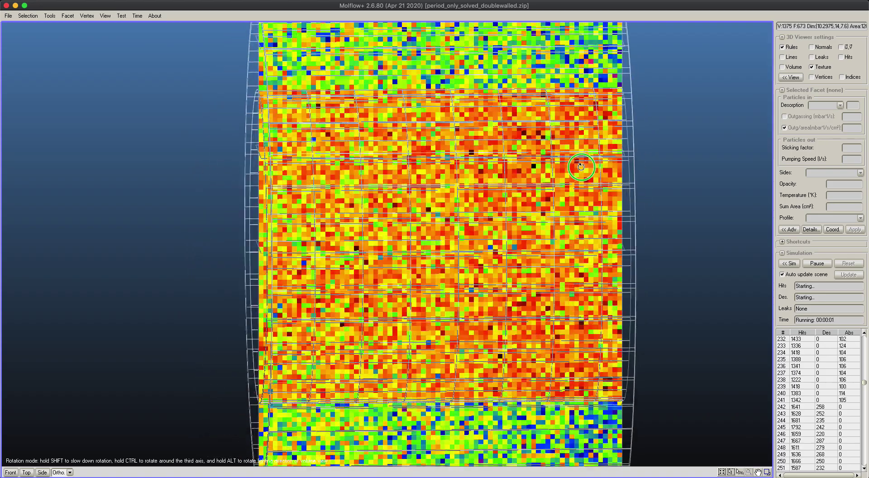
scroll(630, 186, down, 3)
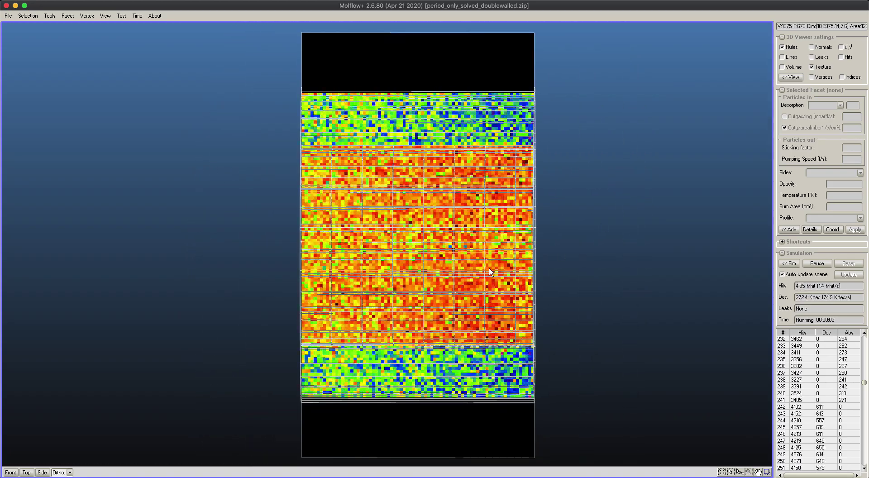
right_drag(361, 136, 348, 150)
Step: Select every facet except the small horizontal desorbing facet at the centre of the inner cylinder by inverting its selection
key(Caps_Lock)
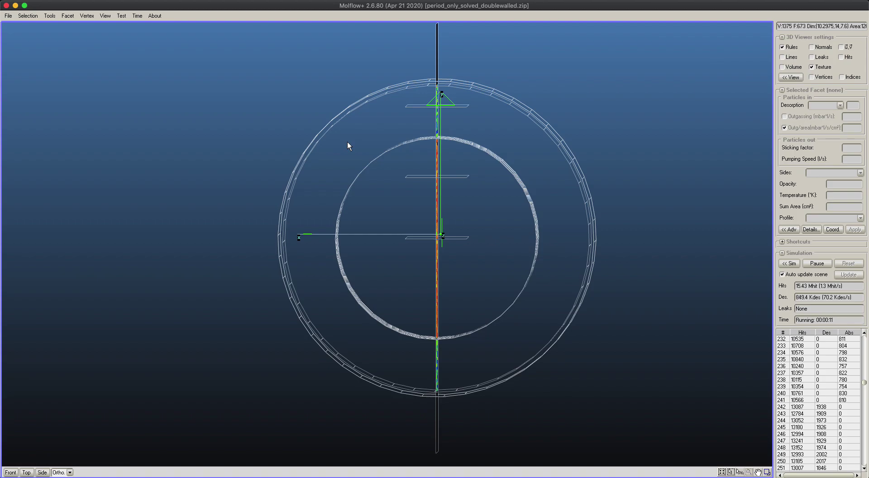
drag(339, 138, 451, 264)
click(325, 133)
drag(287, 98, 498, 304)
drag(402, 221, 484, 266)
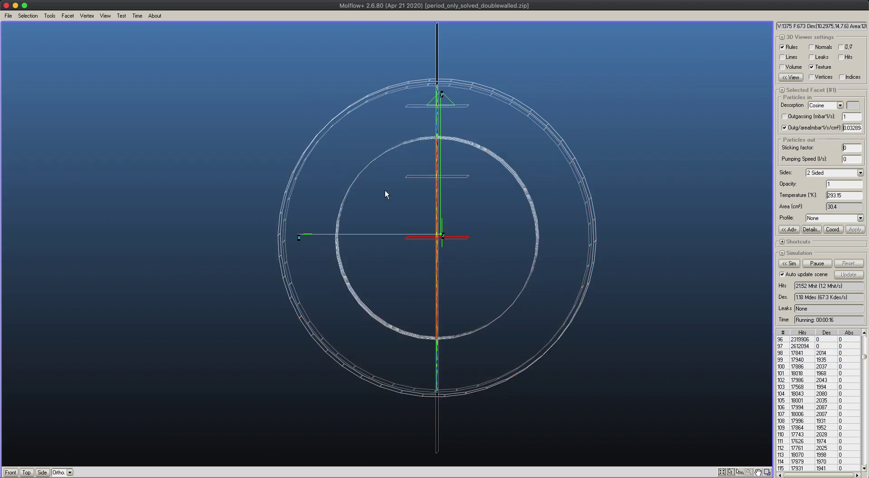
click(38, 20)
mouse_move(74, 169)
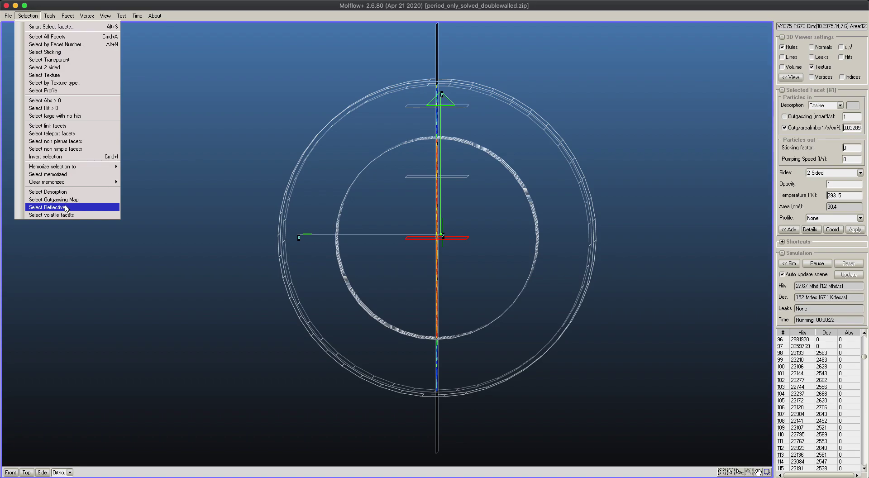
click(44, 157)
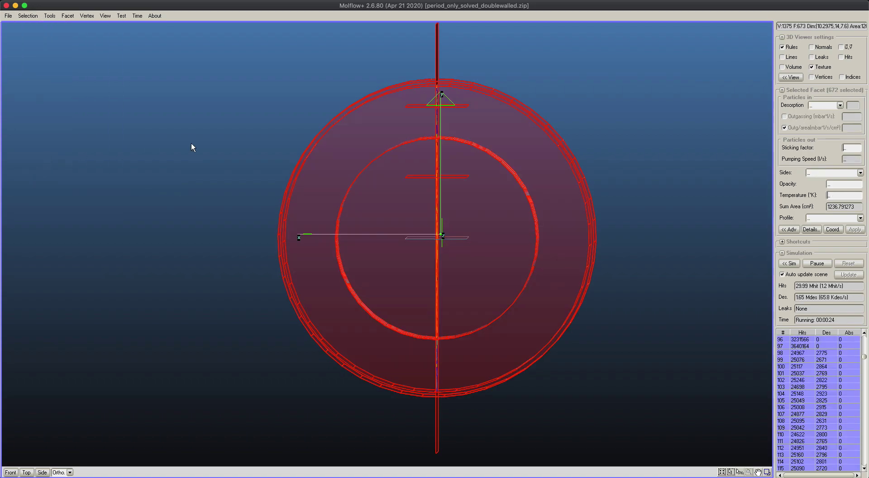
Step: Set Desorption to None for all selected facets and accept the simulation reset
click(840, 105)
click(820, 114)
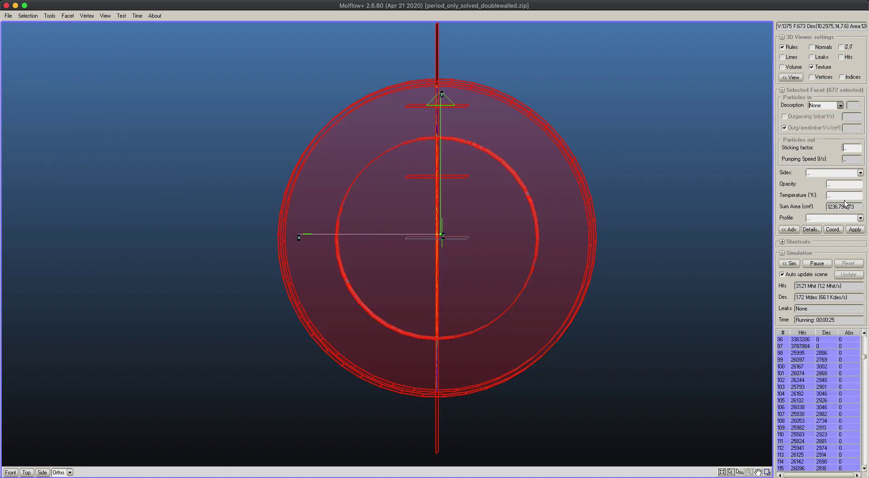
click(853, 230)
click(413, 262)
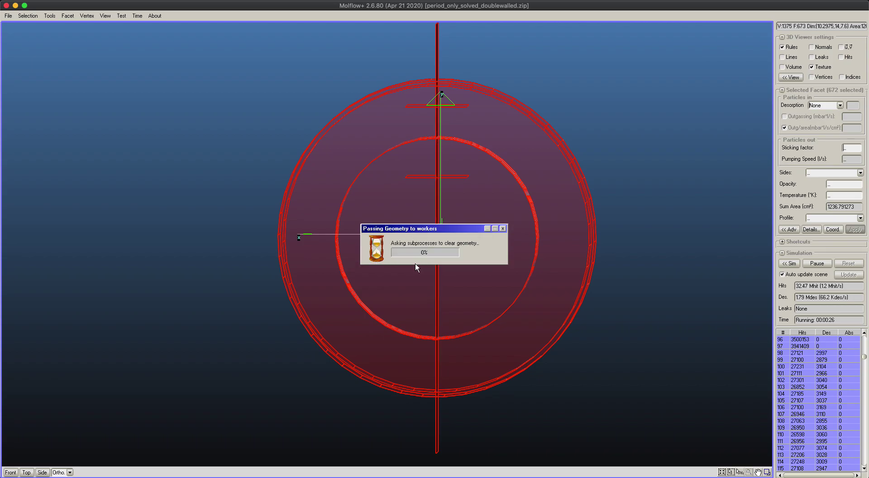
Step: Clear the facet selection and restart the simulation with the longitudinal texture plane in view
click(730, 205)
click(805, 264)
right_drag(602, 195, 582, 150)
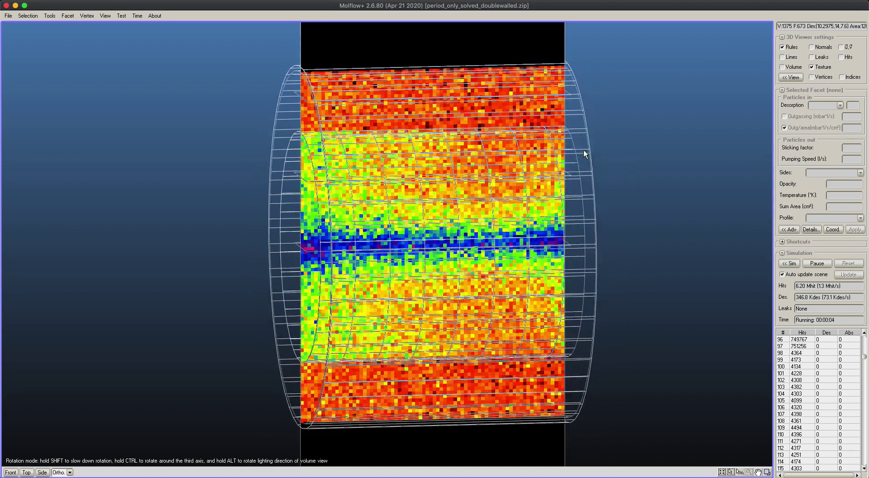
Step: Open the texture scaling settings and switch the displayed quantity to Particle density [1/m3]
click(50, 16)
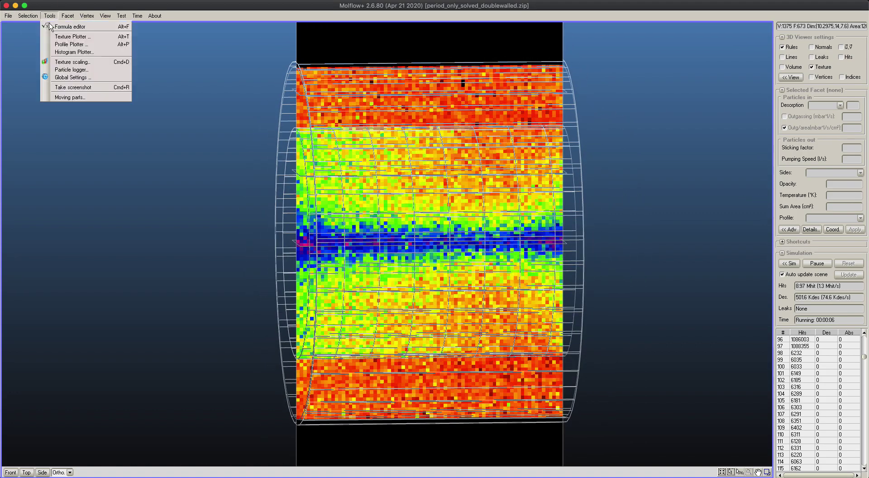
click(70, 62)
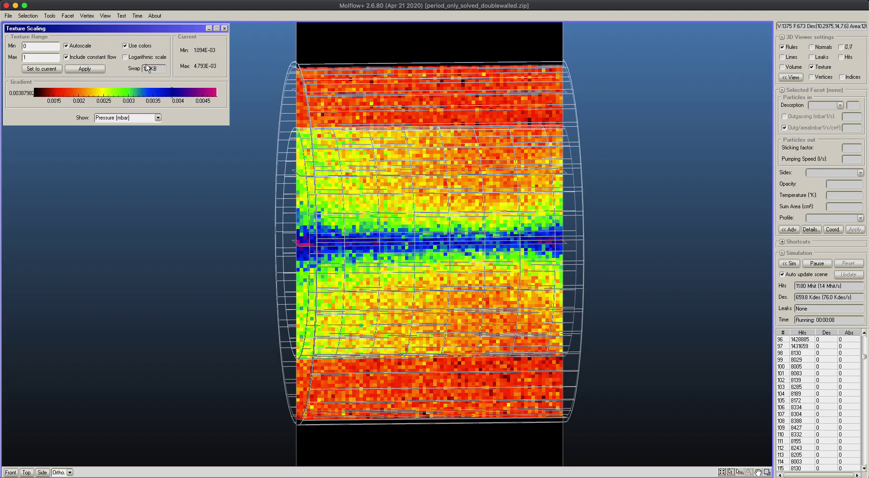
right_drag(414, 197, 409, 197)
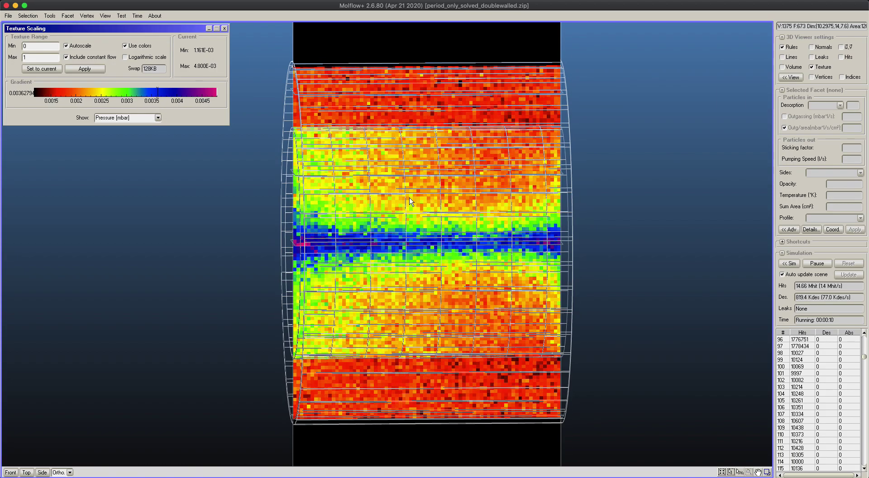
click(158, 117)
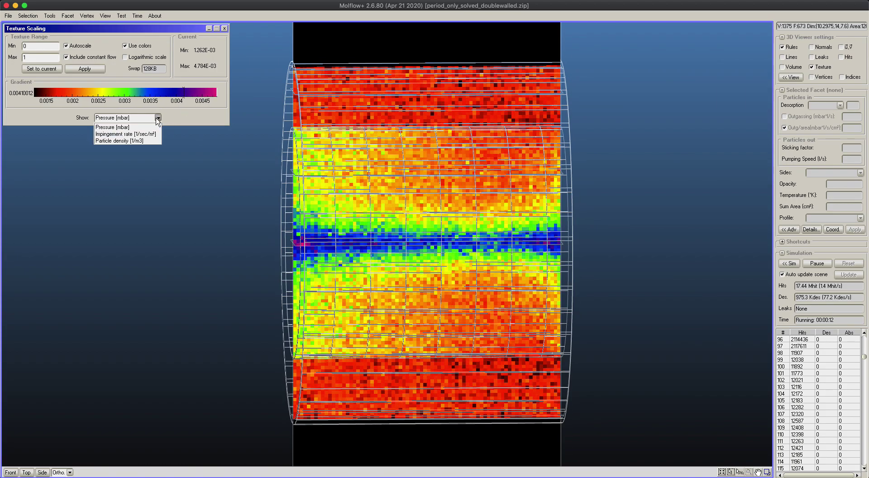
click(122, 141)
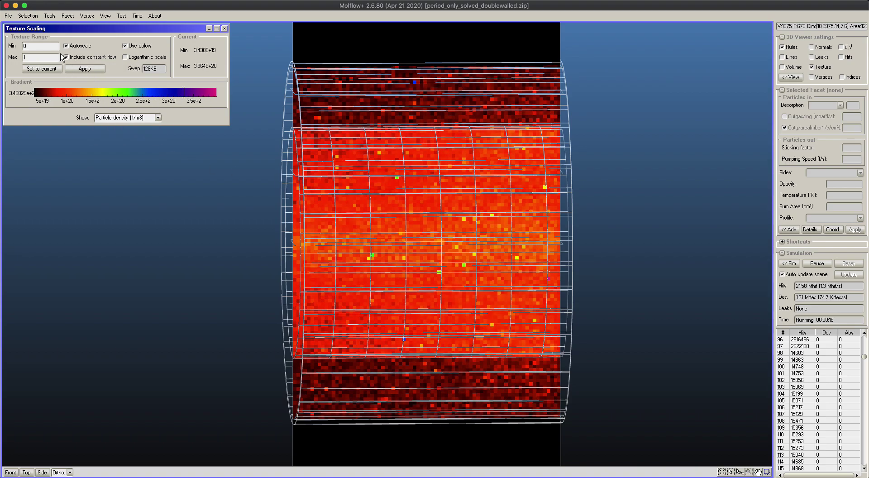
Step: Set the texture range to the current values and change its maximum to 3.608E+20
click(43, 68)
click(50, 58)
key(BackSpace)
key(BackSpace)
text(19)
key(Return)
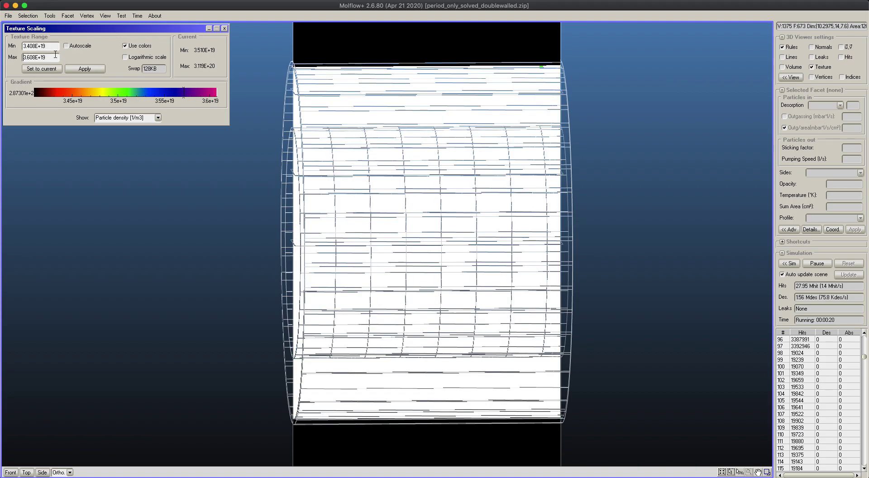
drag(46, 57, 41, 57)
text(20)
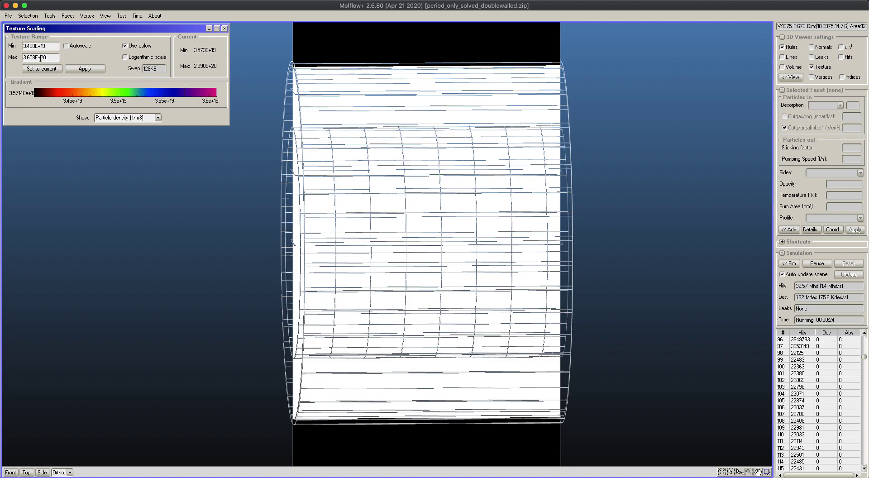
key(Return)
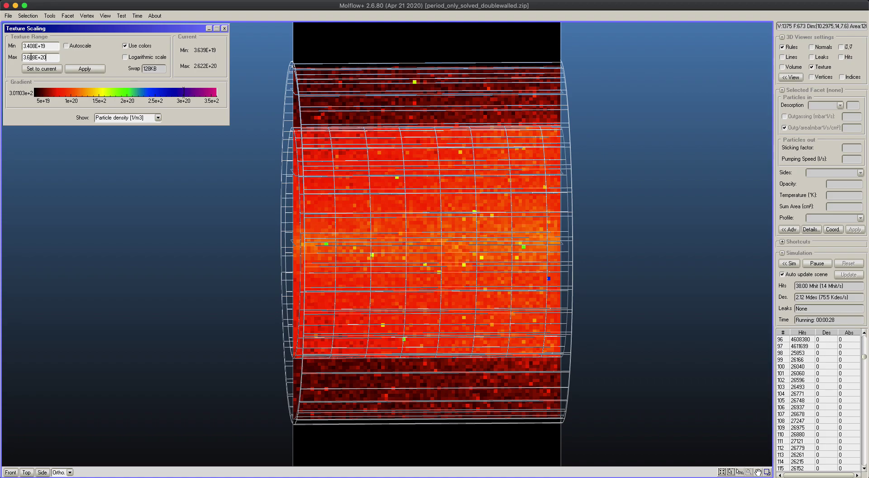
Step: Lower the particle density texture maximum to 2.08E+20 and inspect the gradient along the cylinder
key(BackSpace)
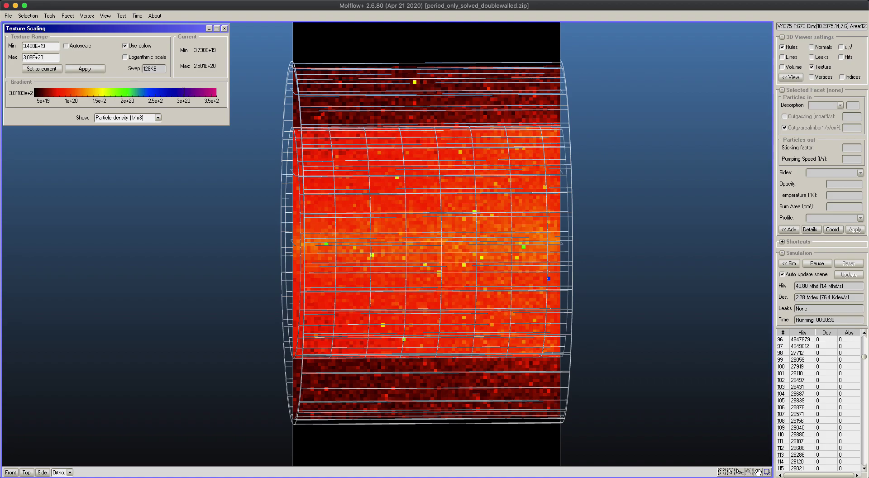
key(Return)
drag(25, 57, 21, 57)
key(Return)
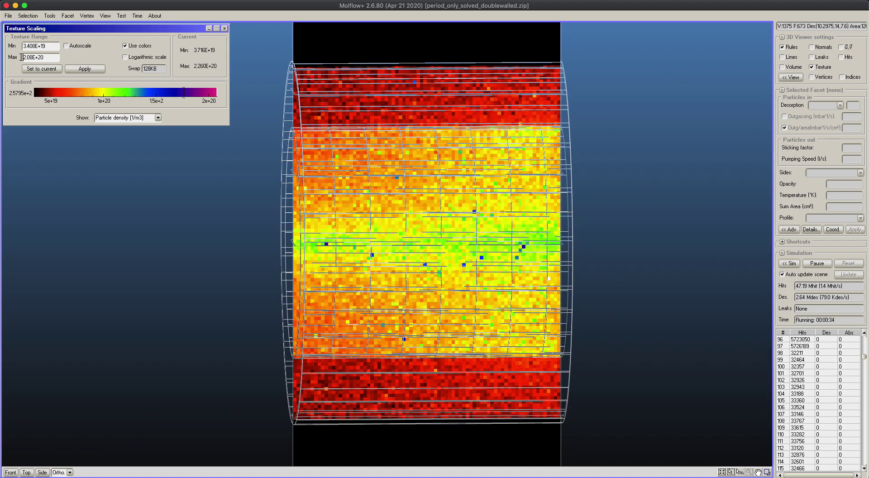
right_drag(473, 134, 465, 137)
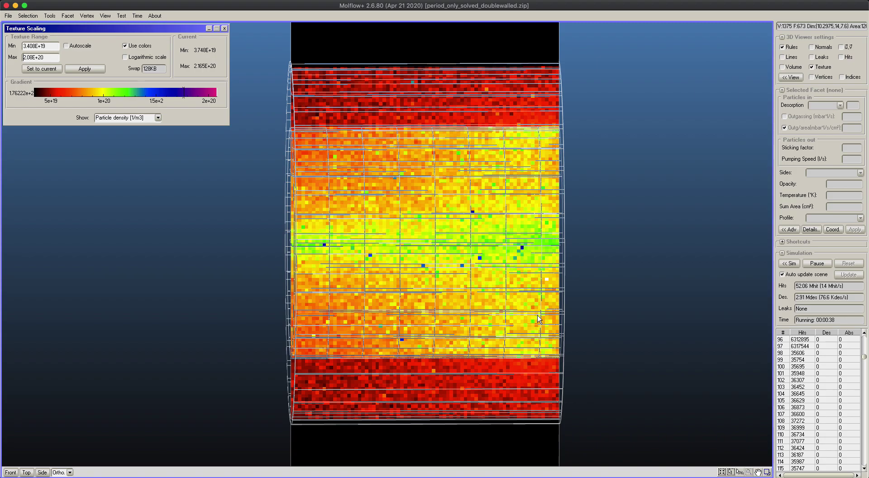
Step: Switch the displayed texture quantity to Impingement rate
click(158, 118)
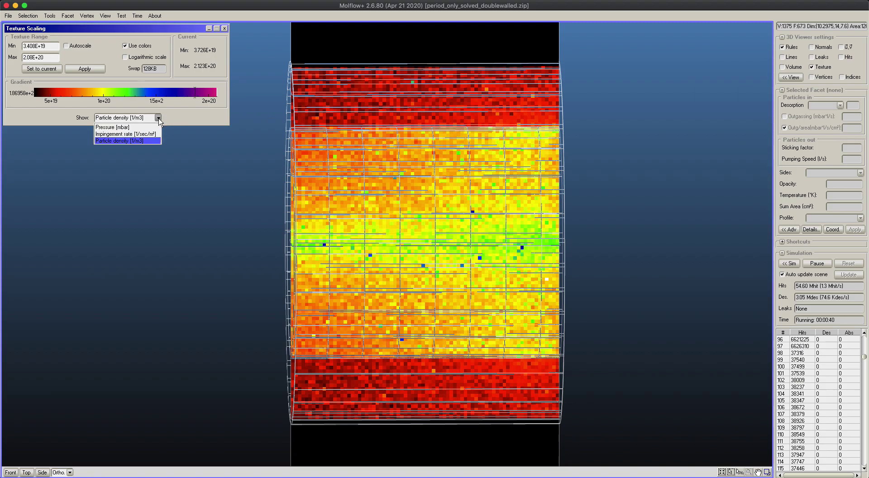
click(158, 134)
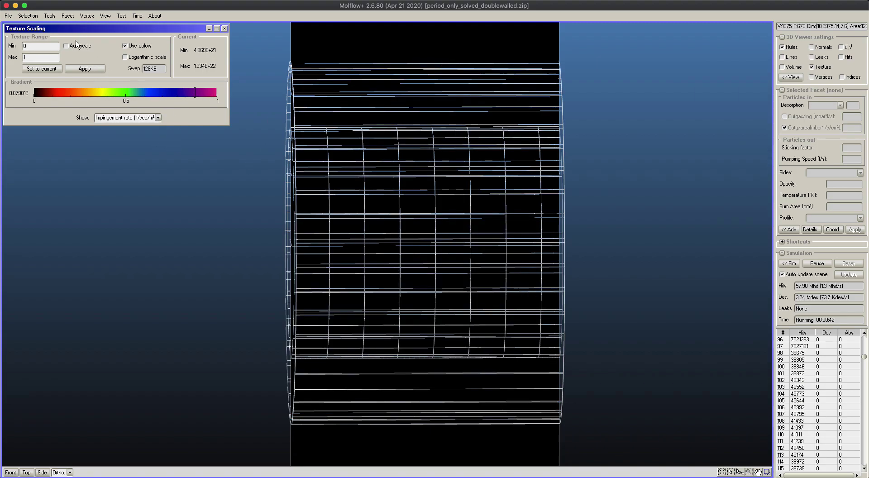
Step: Turn on autoscaling for the impingement rate texture and examine its distribution along the cylinder
click(67, 45)
right_drag(310, 232, 529, 245)
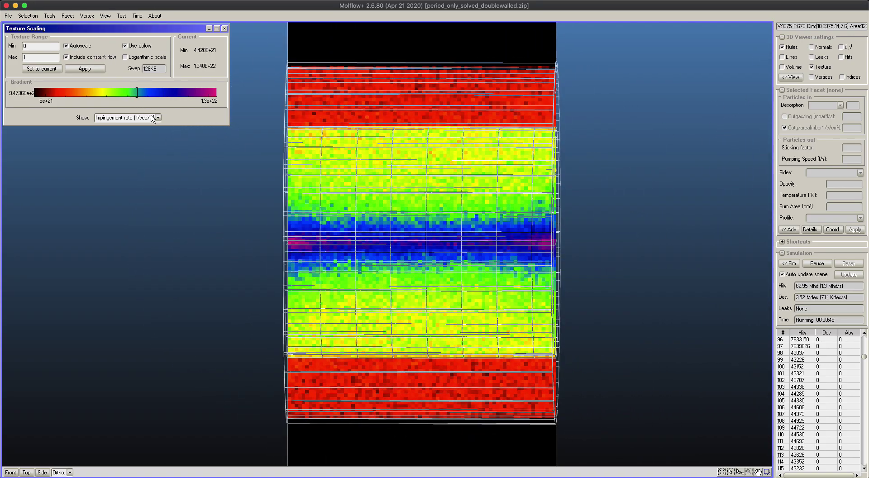
Step: Compare the texture shown as Pressure [mbar] with the one shown as Particle density [1/m3]
click(159, 118)
click(154, 127)
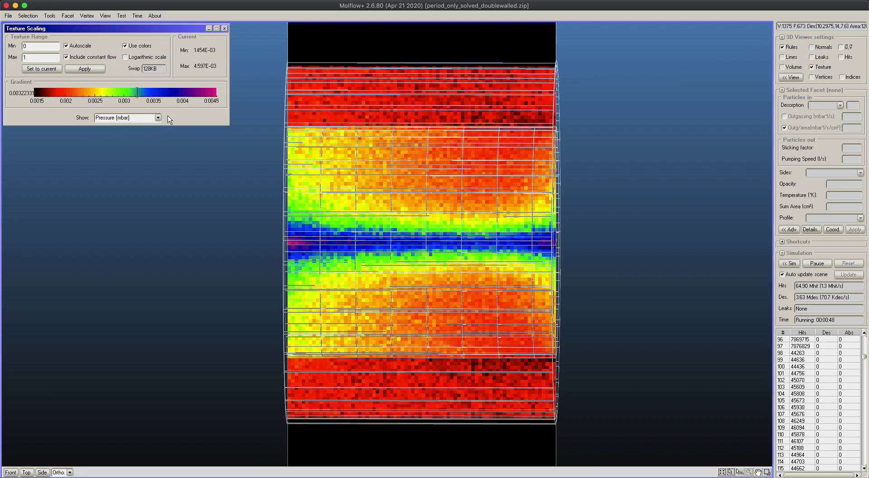
click(158, 118)
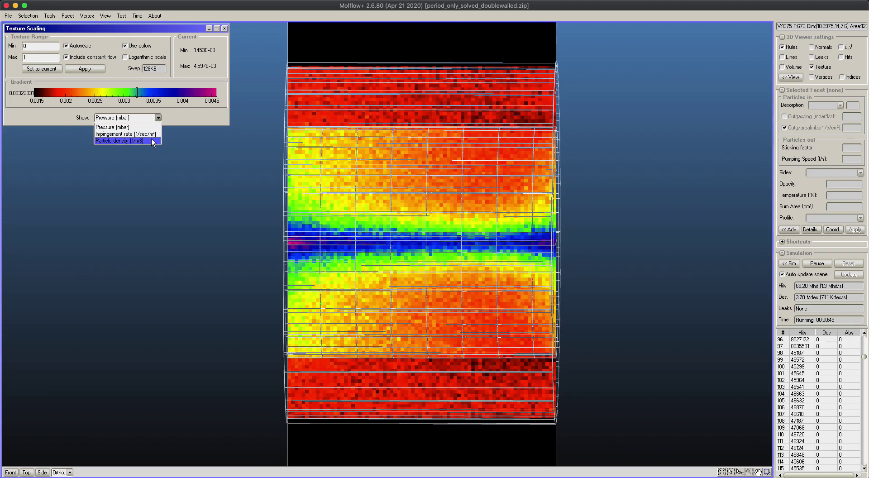
click(152, 139)
Step: Return the displayed texture quantity to Pressure [mbar], inspect the cylinder at an angle and pause the simulation
click(158, 118)
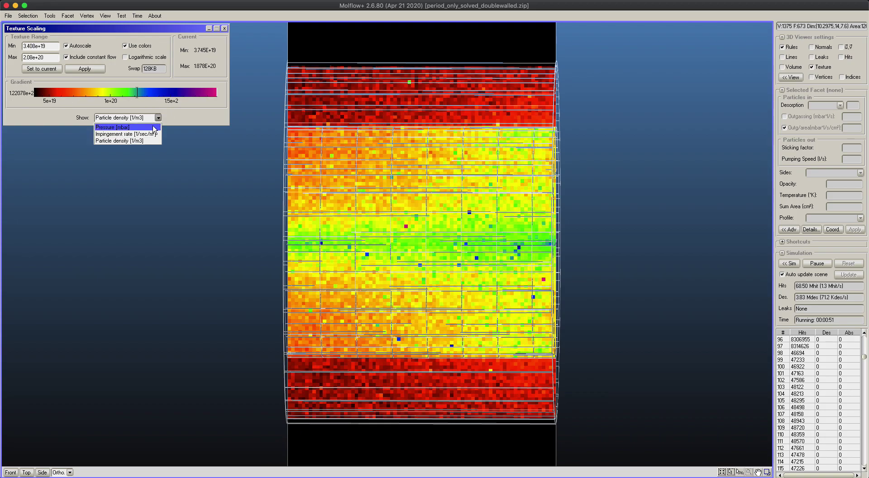
click(155, 127)
right_drag(252, 171, 302, 179)
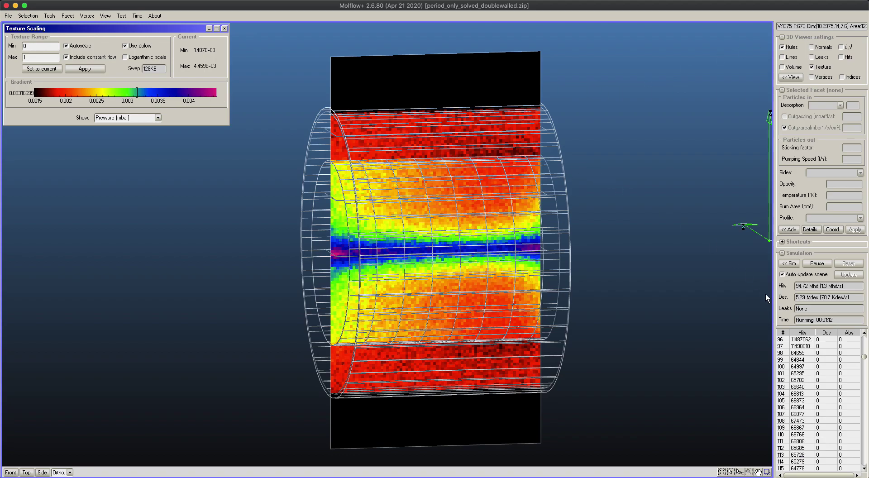
click(817, 263)
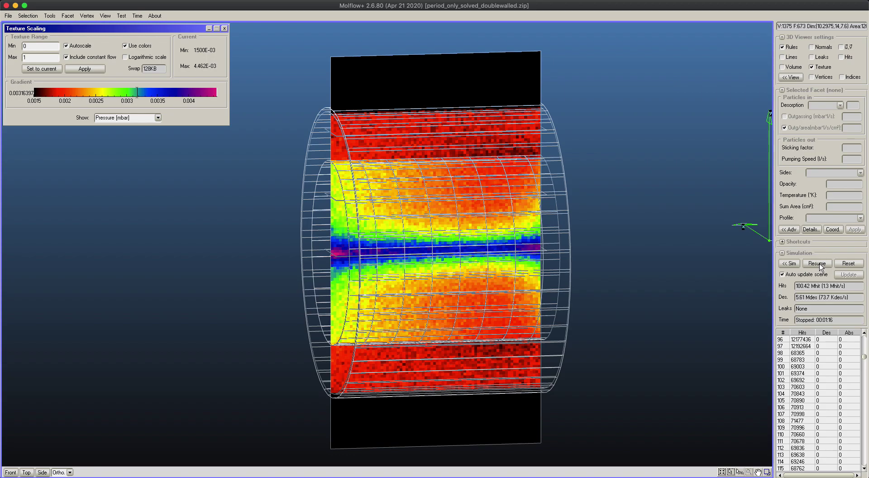